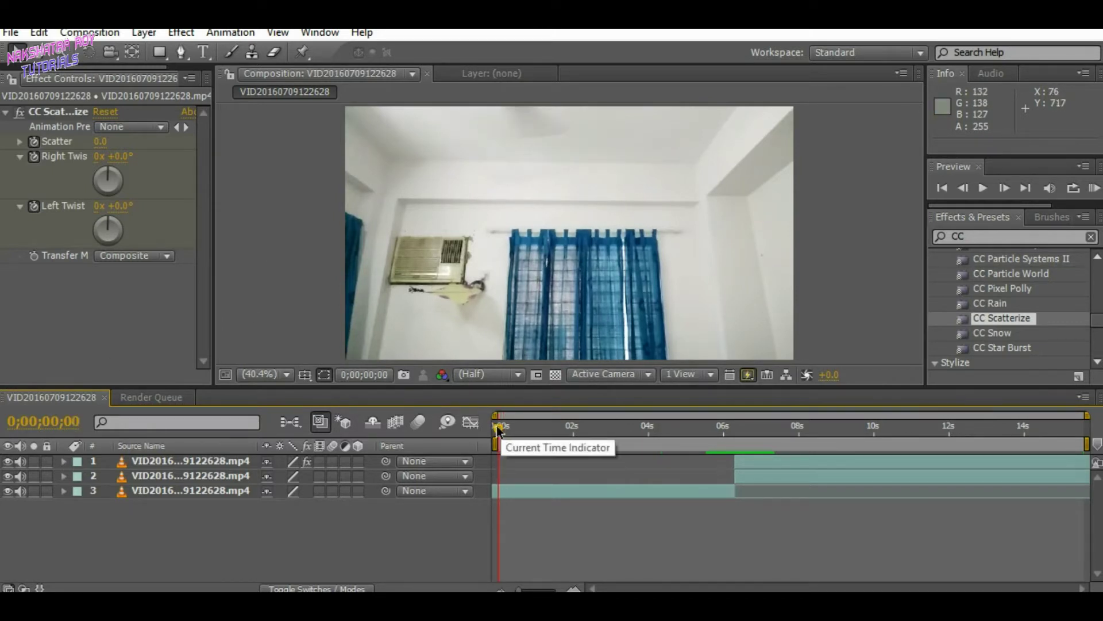
Create a new composition from the VID20160709122628.mp4 footage.
left_click_drag(497, 427, 680, 454)
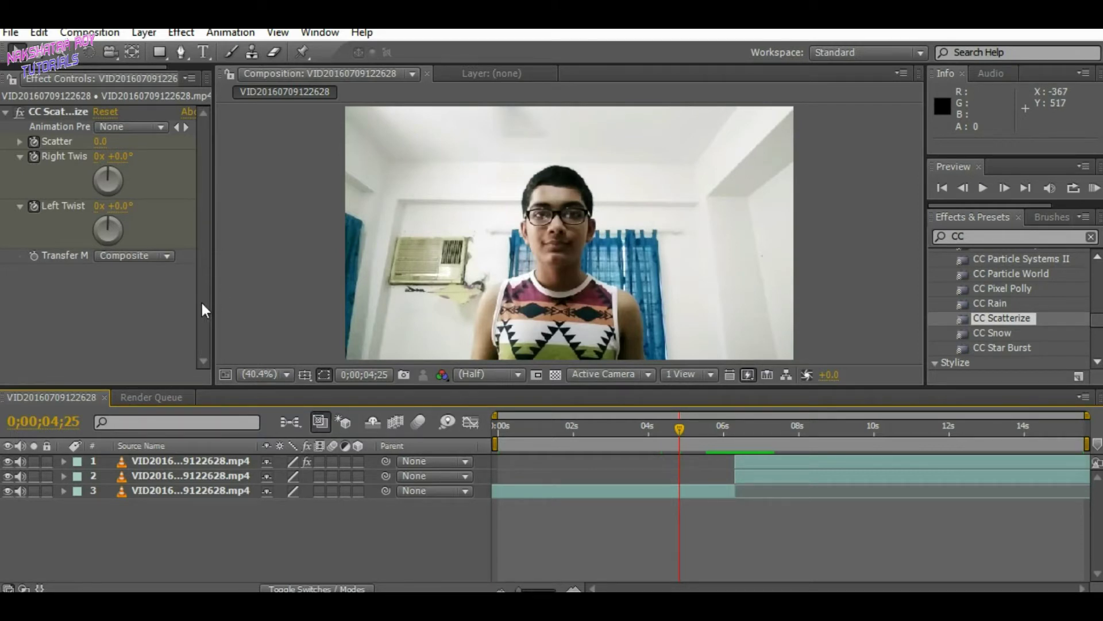
left_click(22, 72)
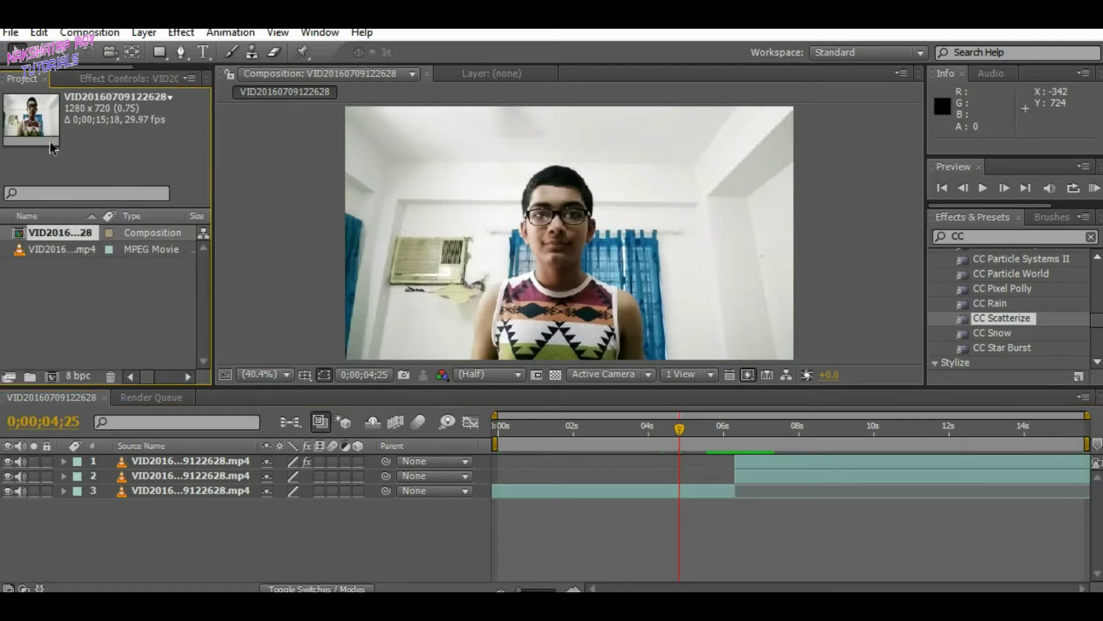
left_click(57, 269)
left_click(48, 247)
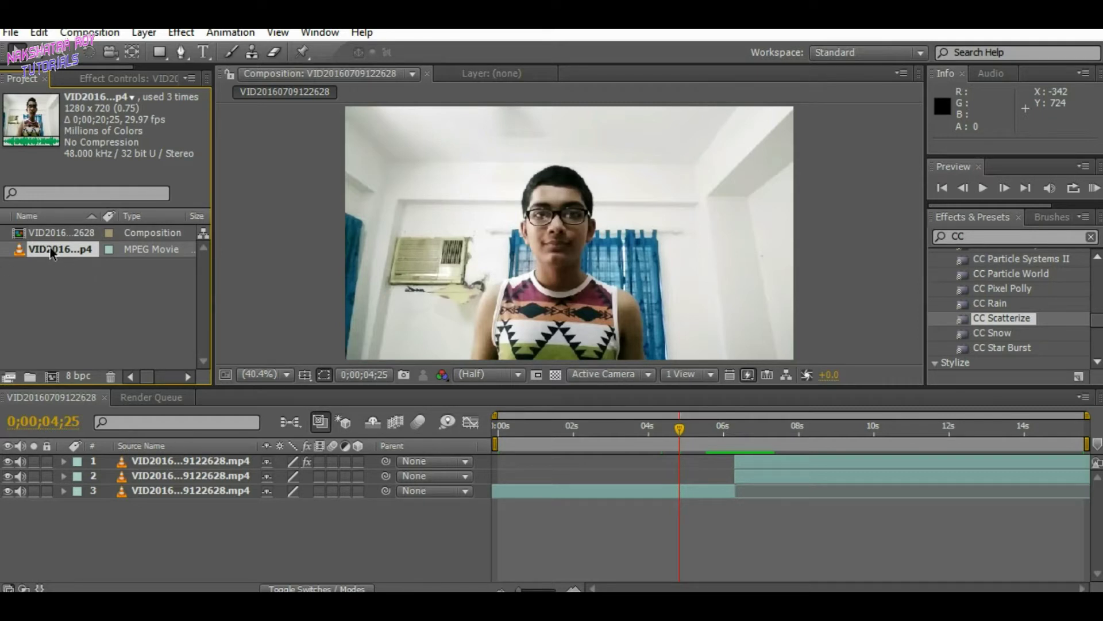
left_click_drag(50, 248, 51, 378)
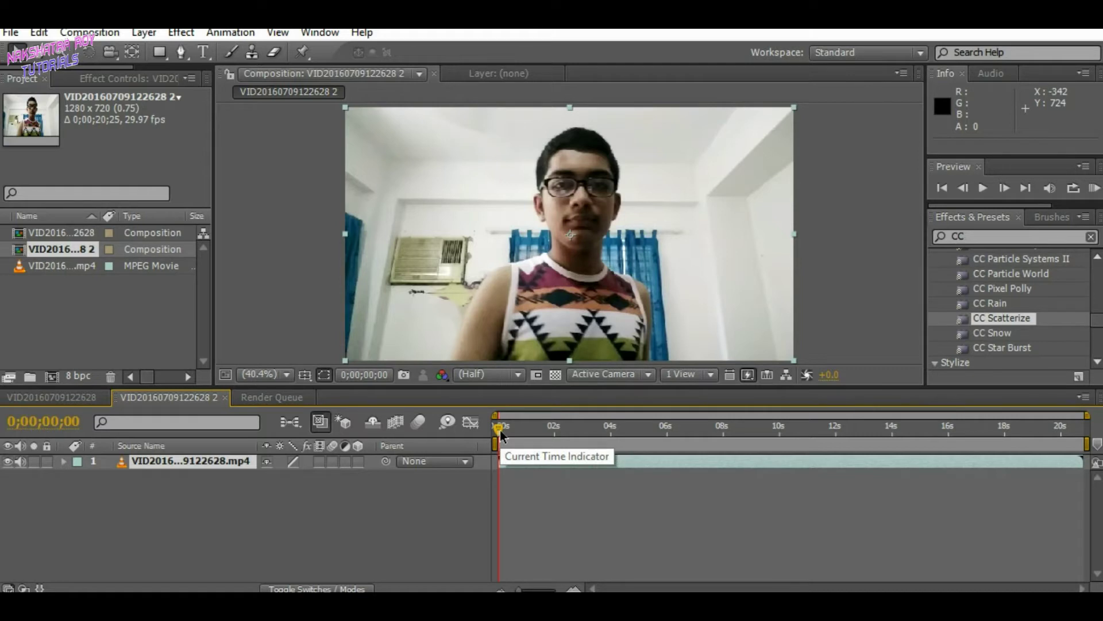
Duplicate the video layer and trim the end of the lower copy to 0;00;10;10, at the finger-snap pose.
left_click_drag(500, 431, 619, 429)
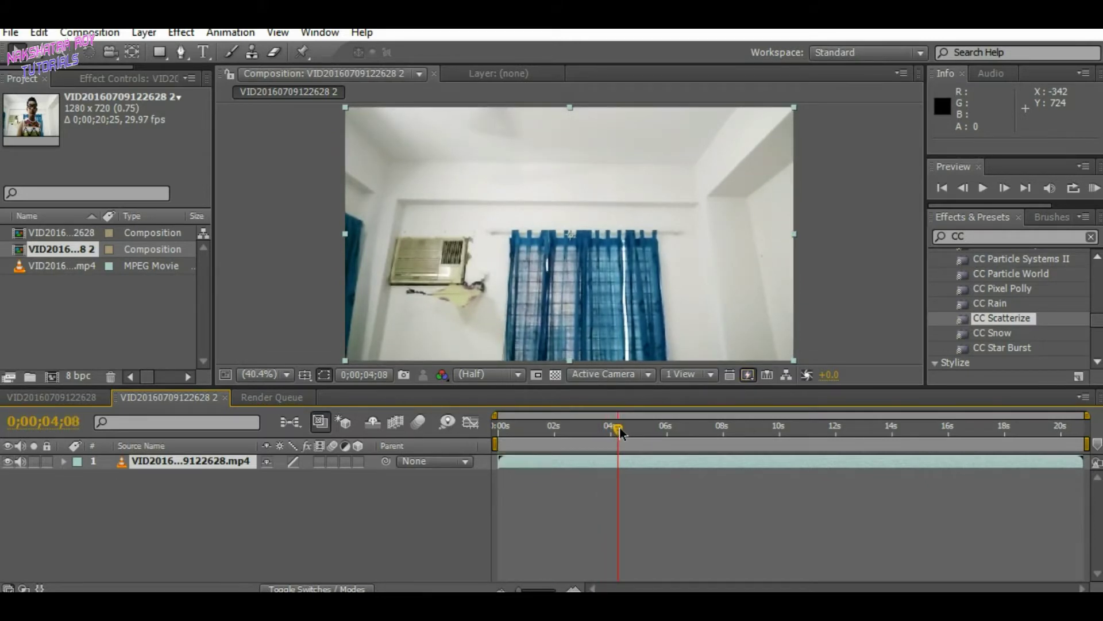
left_click_drag(620, 427, 614, 428)
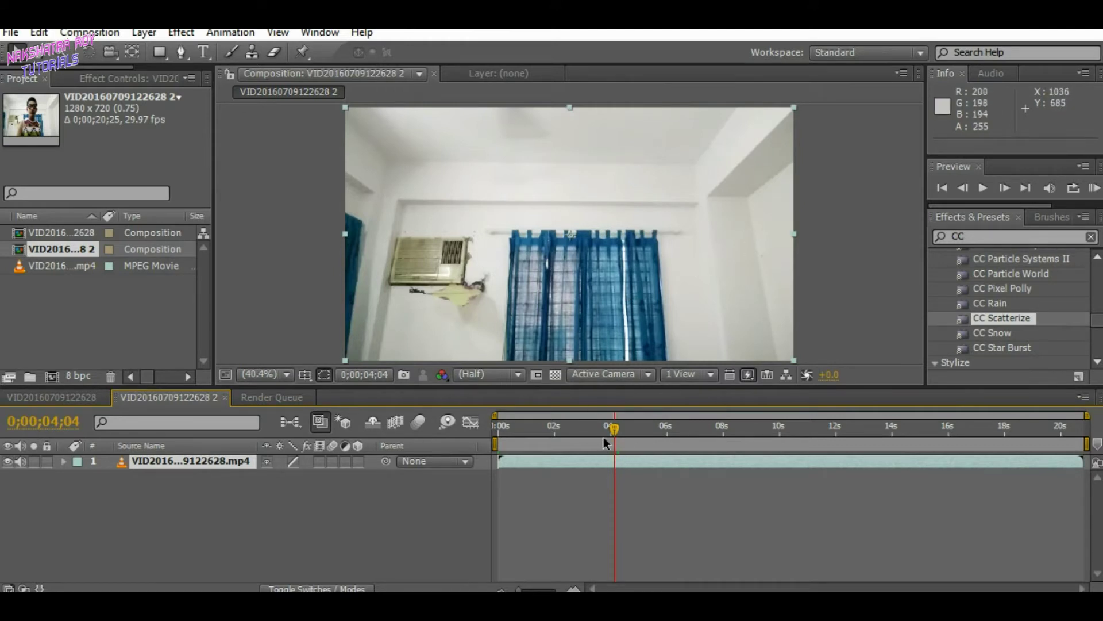
left_click_drag(615, 429, 798, 429)
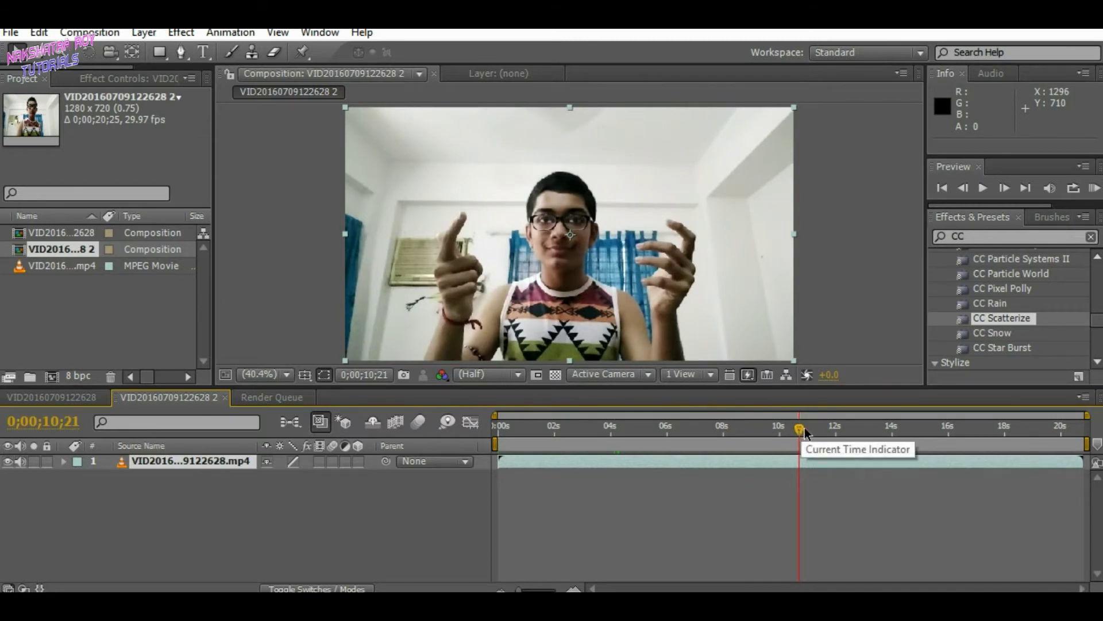
left_click_drag(800, 428, 978, 433)
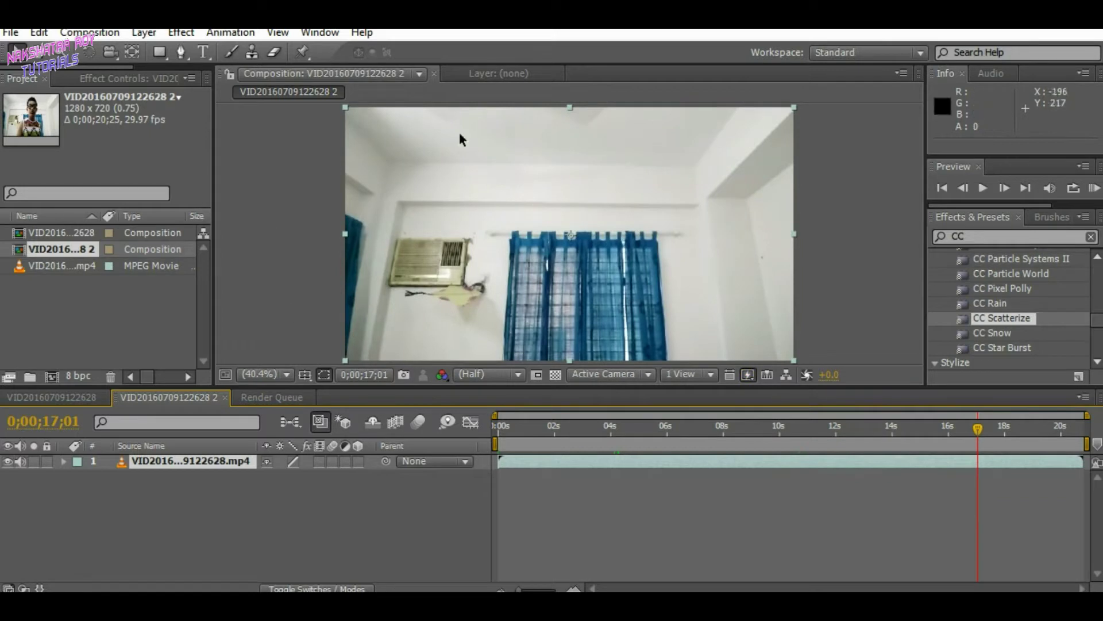
left_click_drag(978, 430, 790, 435)
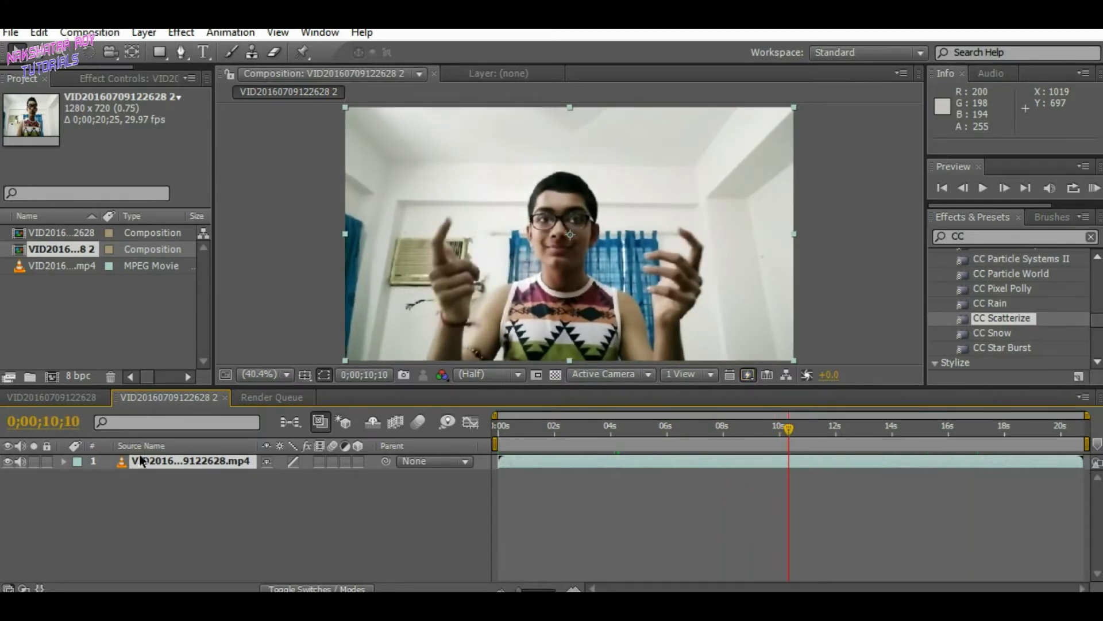
left_click(168, 464)
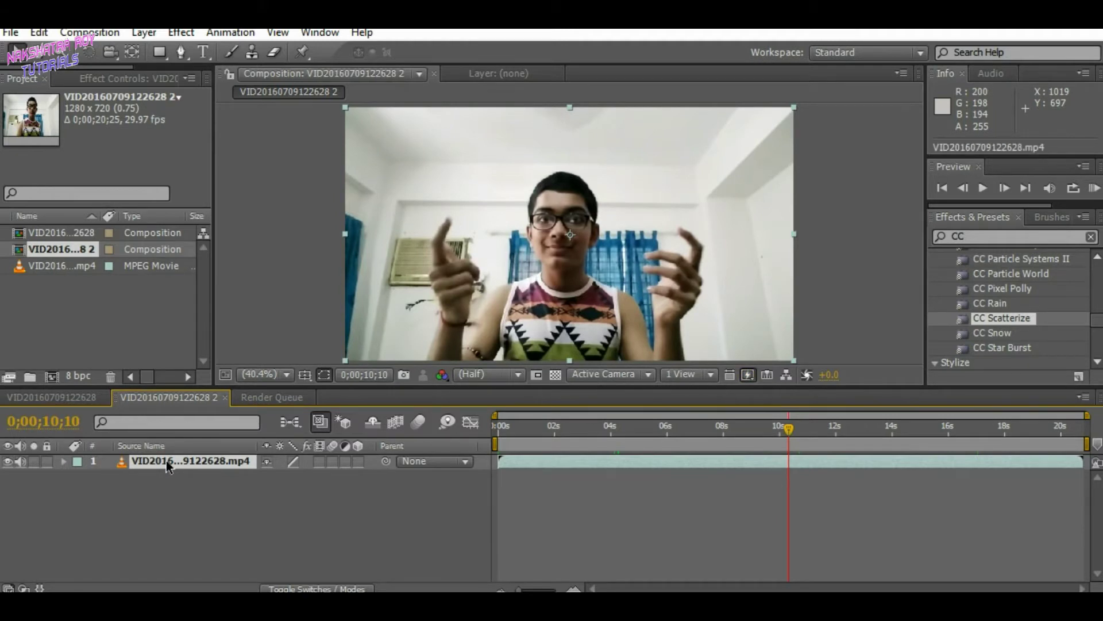
key("ctrl+d")
left_click(206, 478)
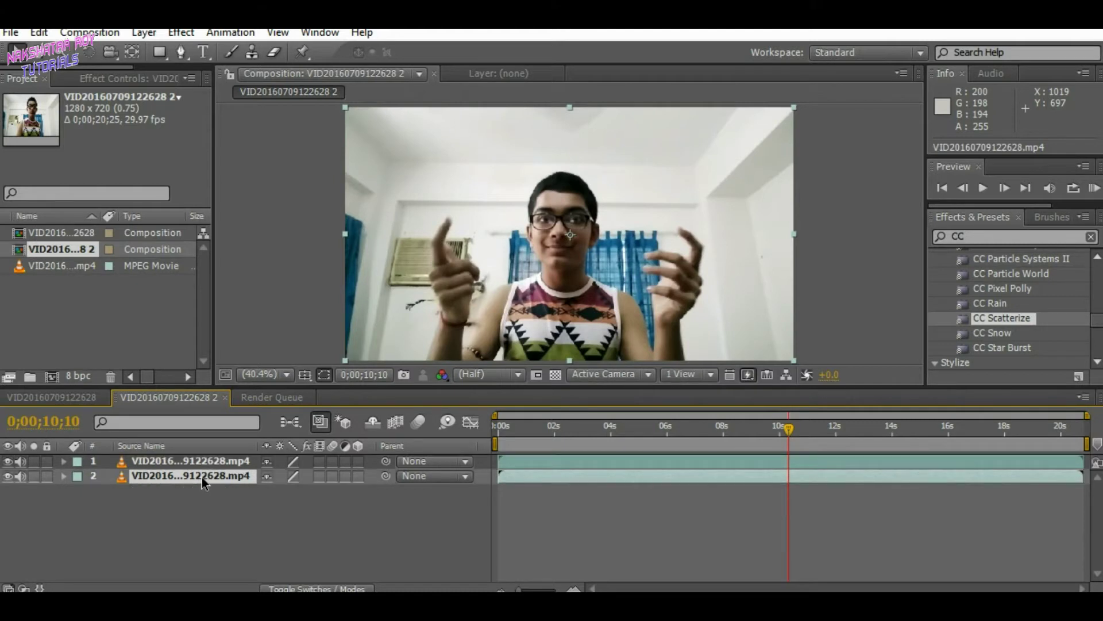
key("alt+bracketright")
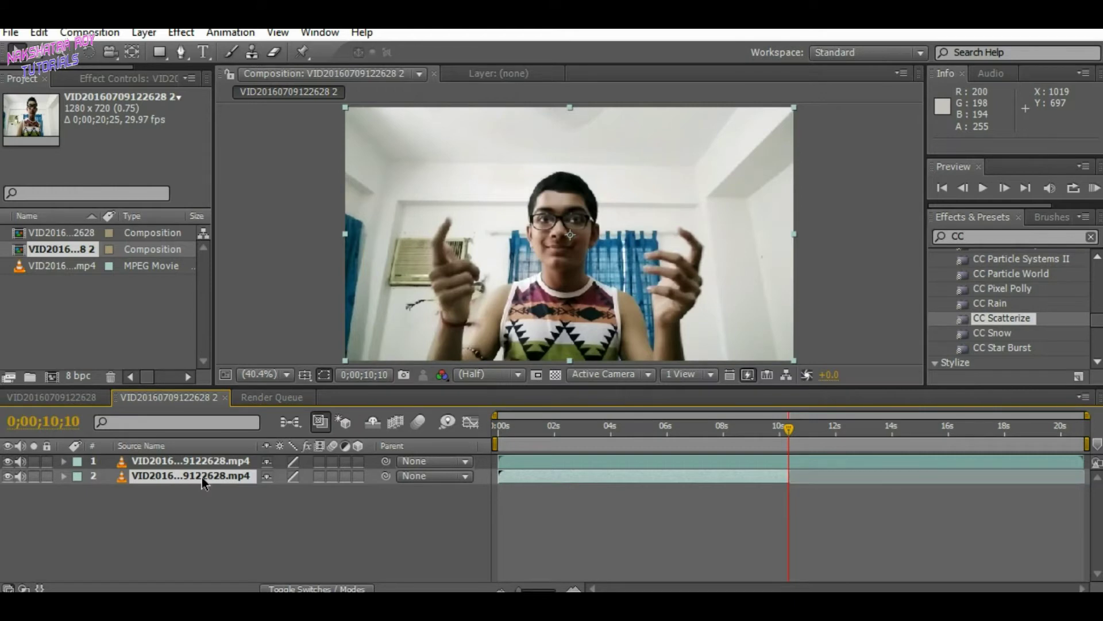
Apply Freeze Frame to the top video layer at 0;00;10;10.
left_click(178, 462)
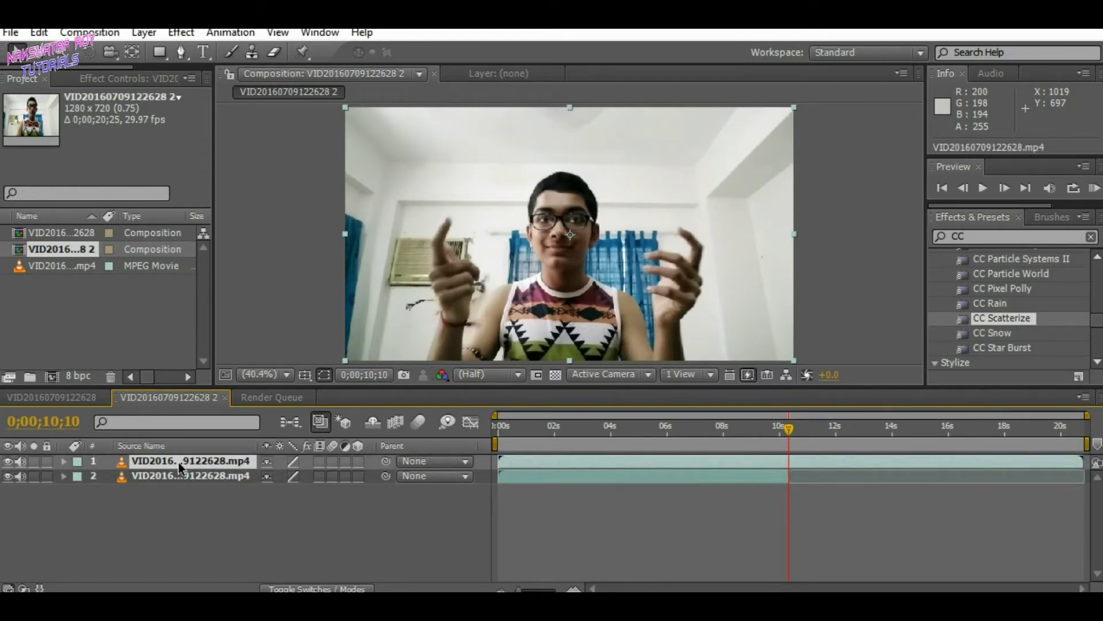
right_click(178, 462)
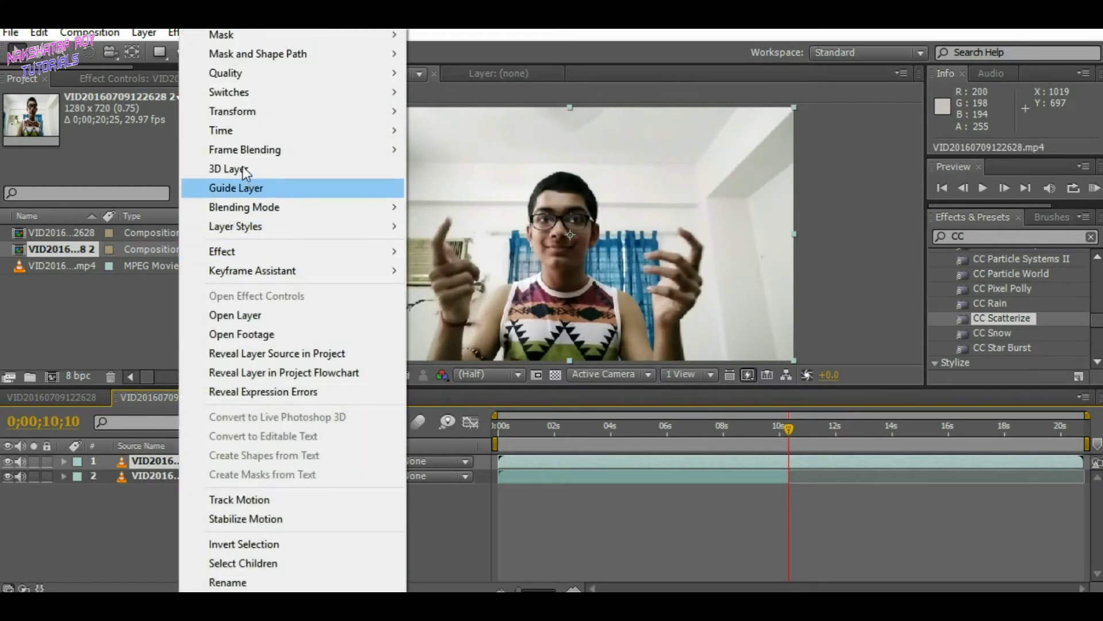
mouse_move(238, 130)
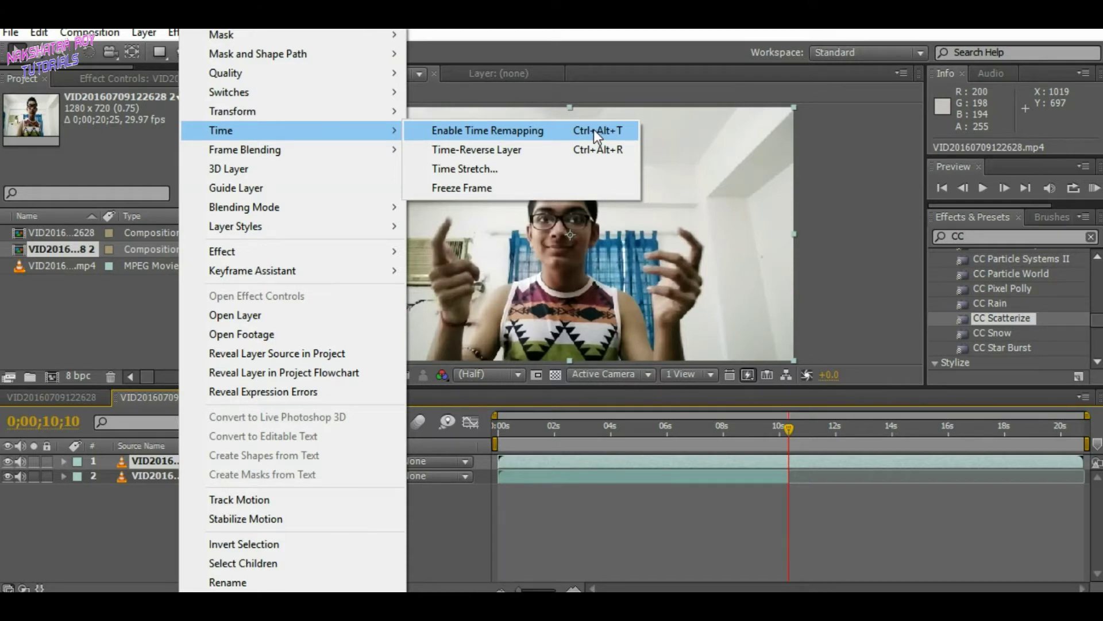
left_click(591, 185)
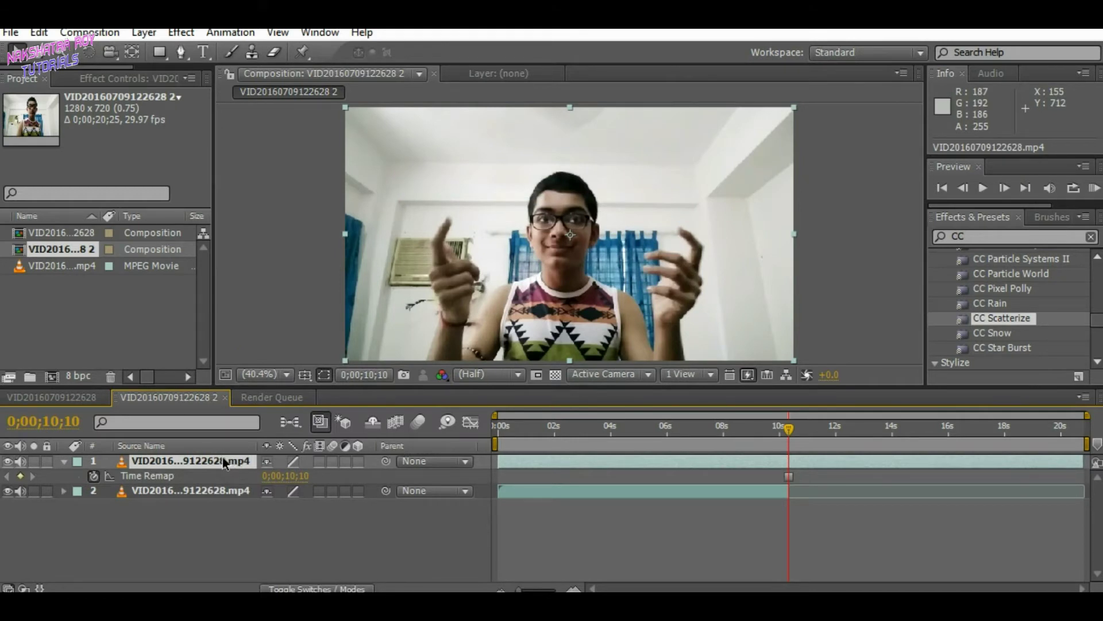
Trim the start of the top video layer to 0;00;10;10 and collapse its properties.
key("alt+bracketleft")
left_click(109, 523)
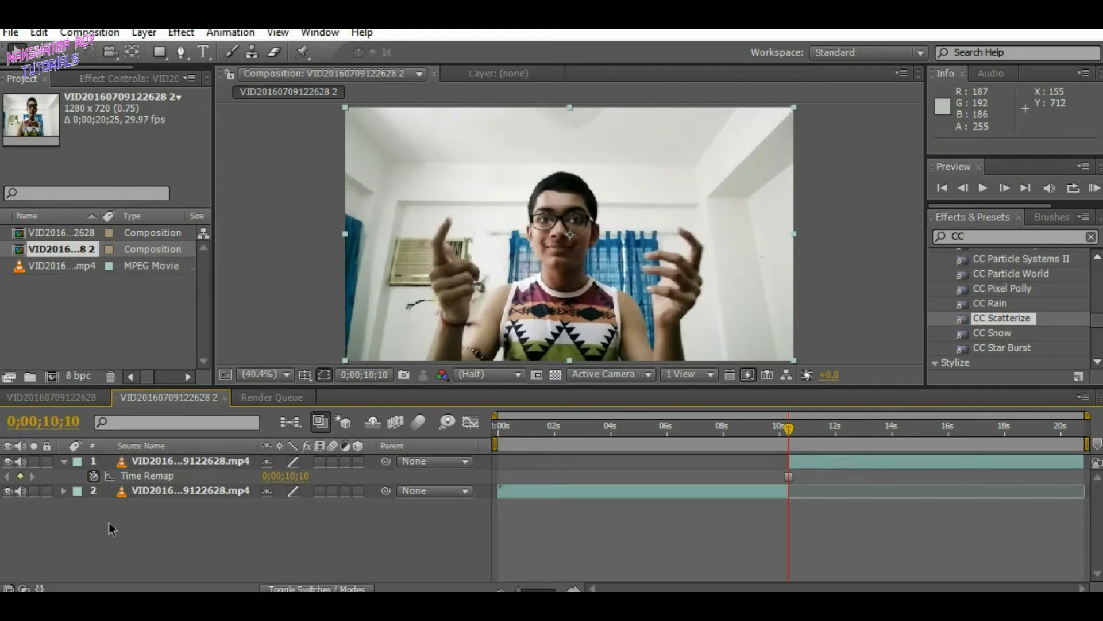
left_click(64, 461)
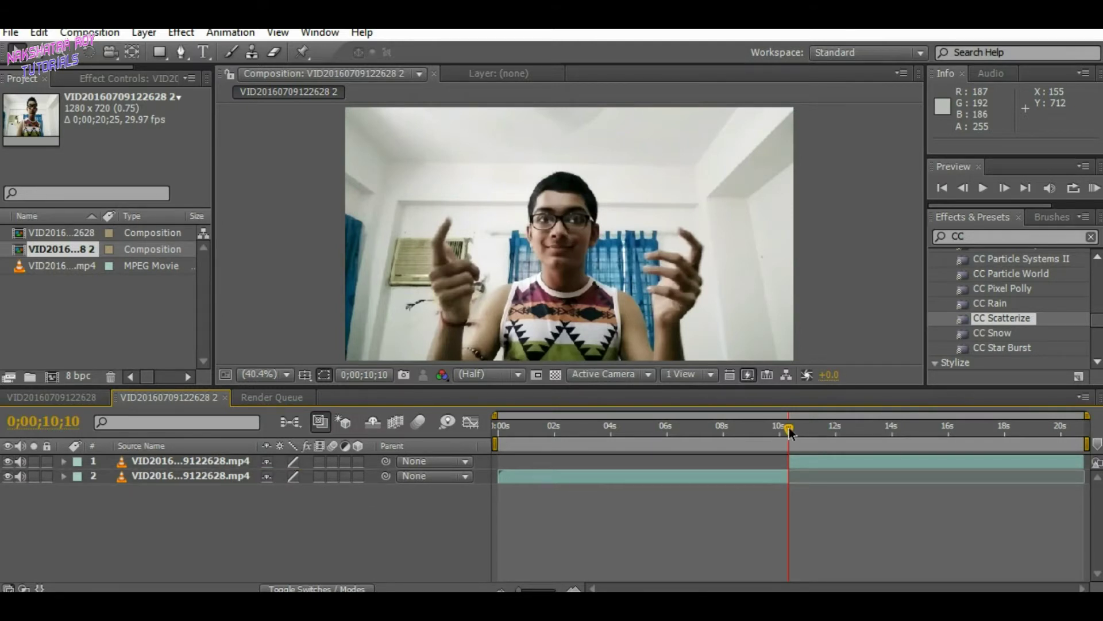
Remove the freeze from the top video layer by deleting its Time Remap keyframe.
mouse_move(788, 428)
left_mouse_down()
mouse_move(729, 428)
mouse_move(692, 413)
mouse_move(708, 409)
mouse_move(509, 425)
mouse_move(841, 430)
mouse_move(799, 435)
left_mouse_up()
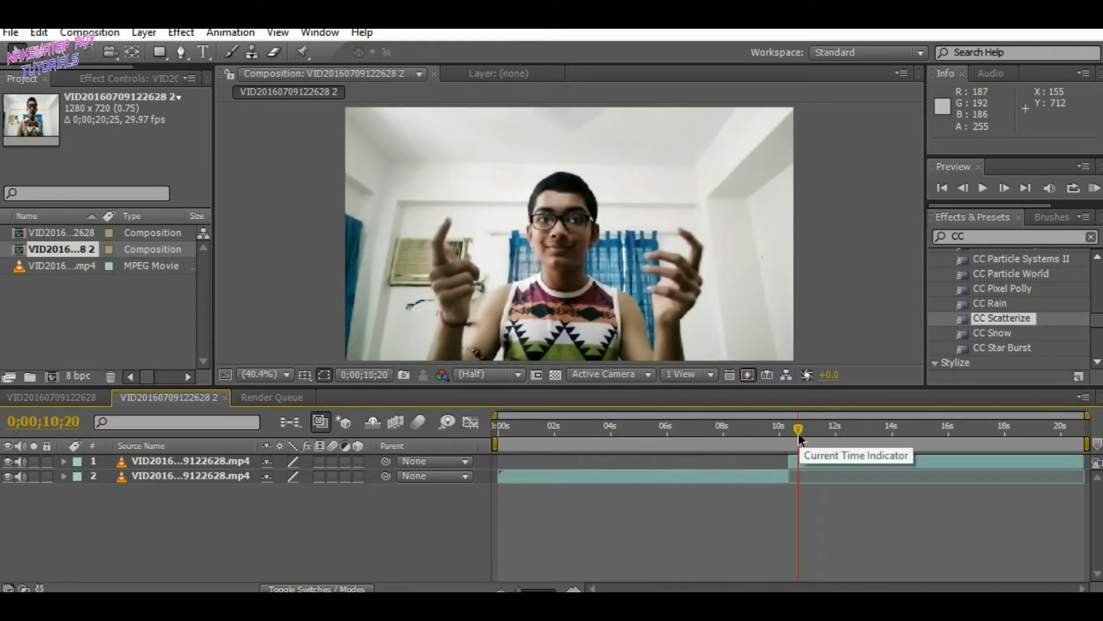
left_click_drag(799, 435, 780, 428)
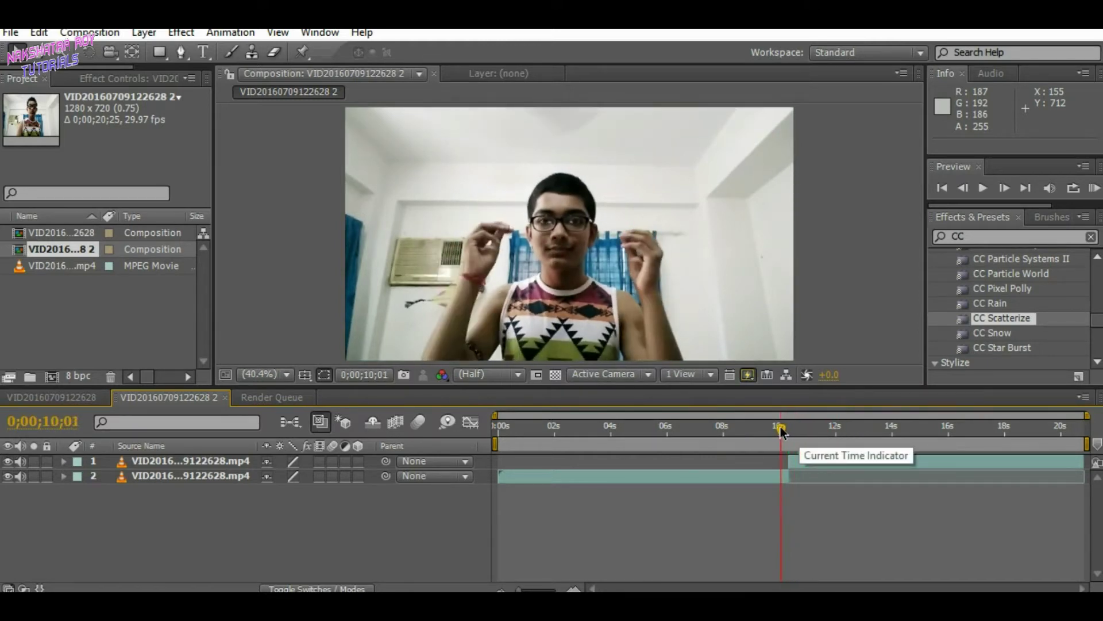
left_click(154, 459)
key("ctrl+alt+t")
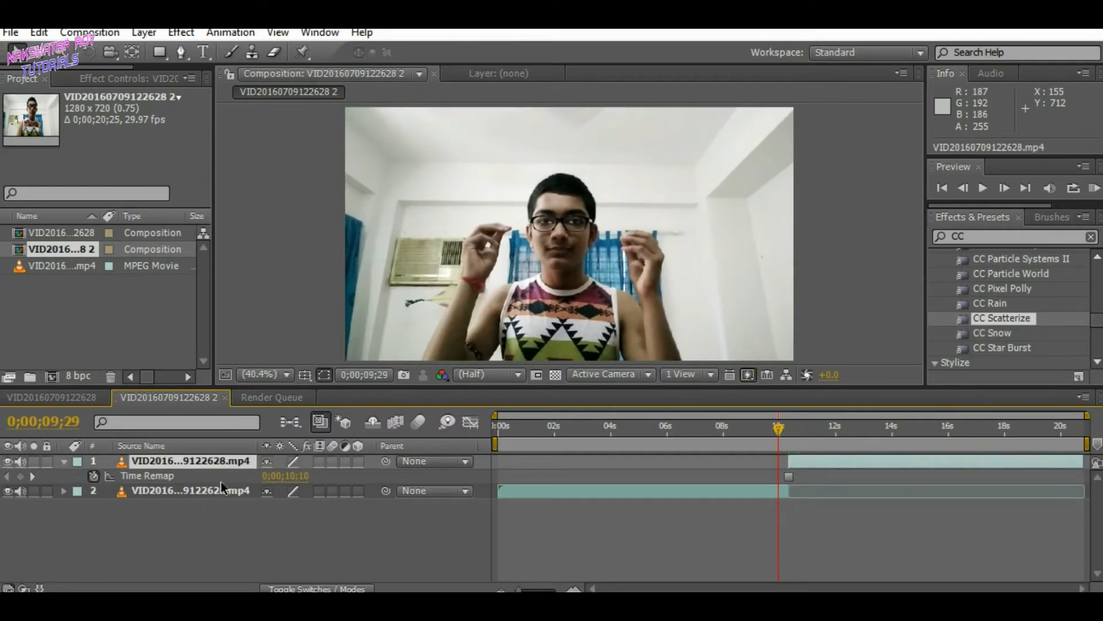
left_click(170, 477)
left_click(790, 476)
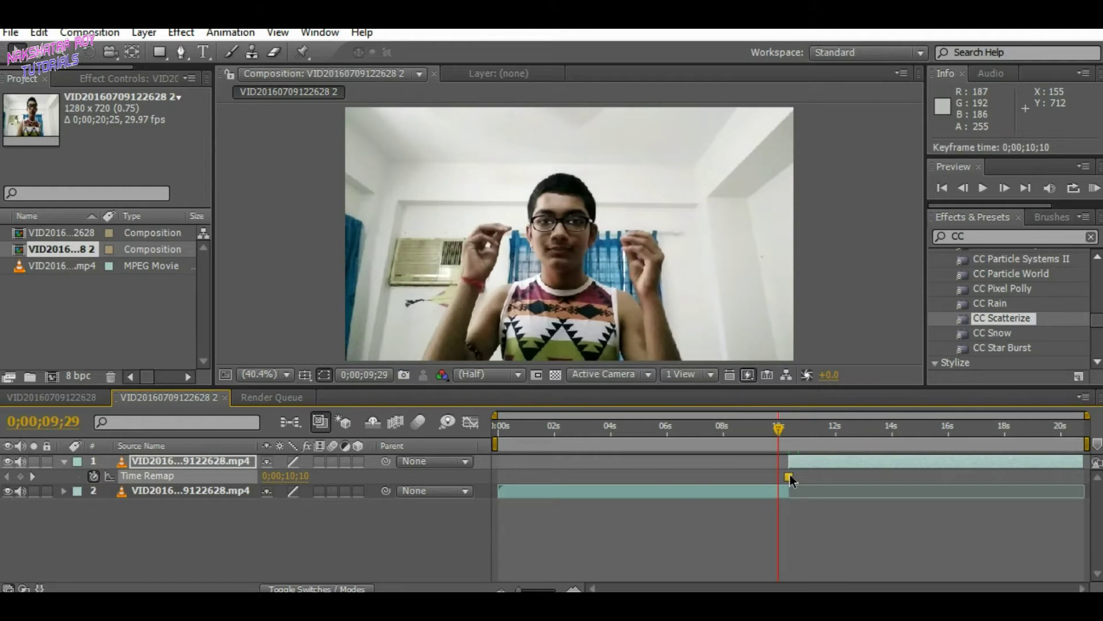
key("Delete")
left_click(436, 549)
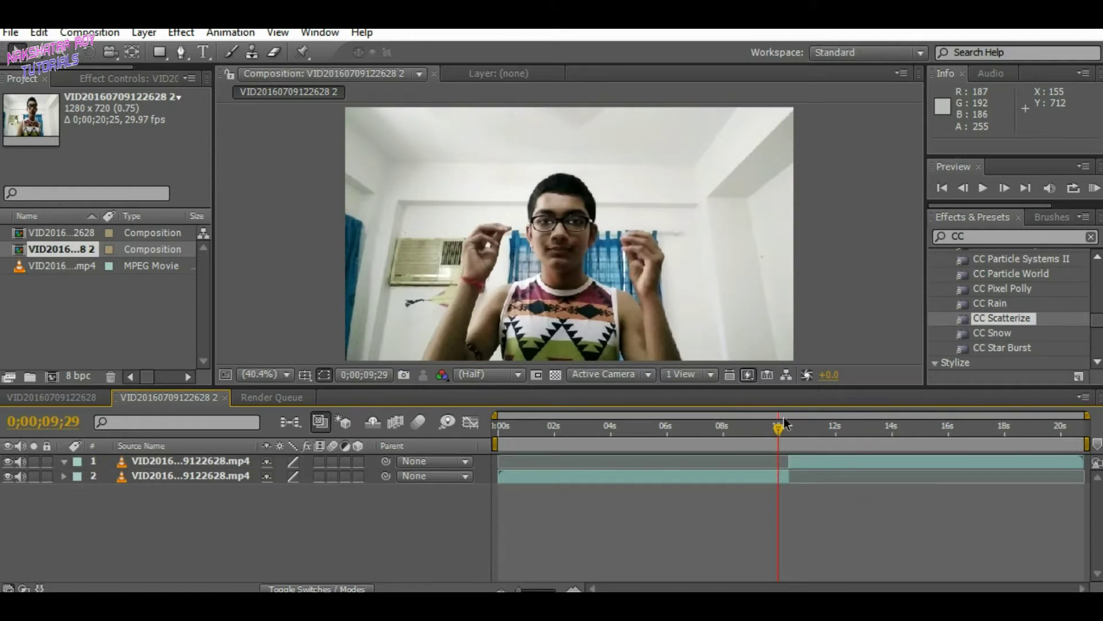
Duplicate the top video layer and trim the start of the new copy to 0;00;14;24, where the room is empty.
left_click_drag(785, 424, 915, 430)
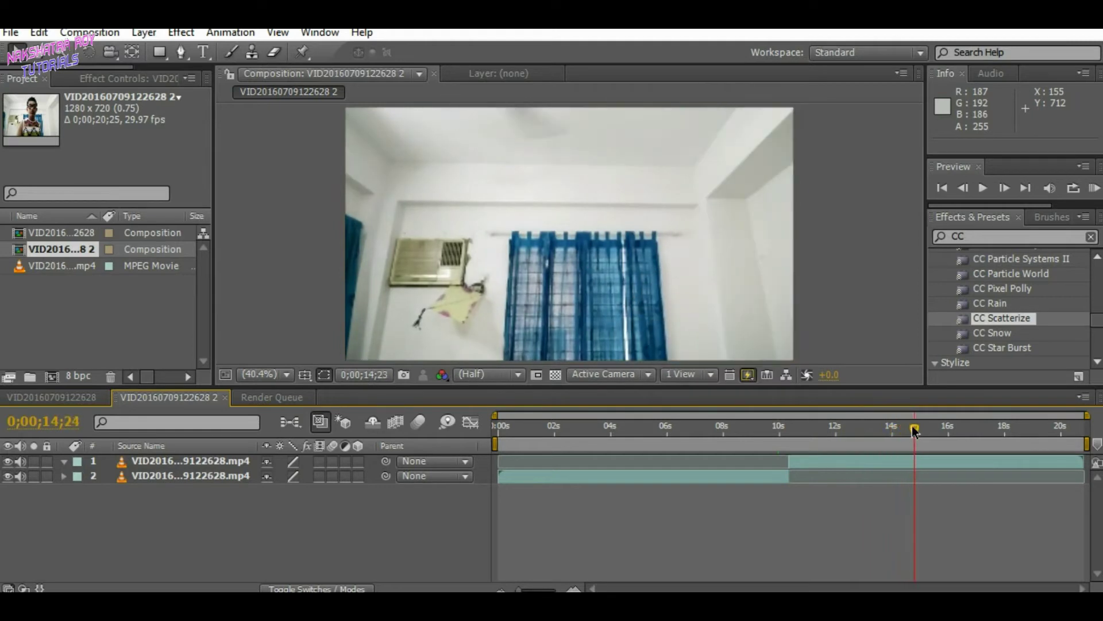
left_click(191, 465)
key("ctrl+d")
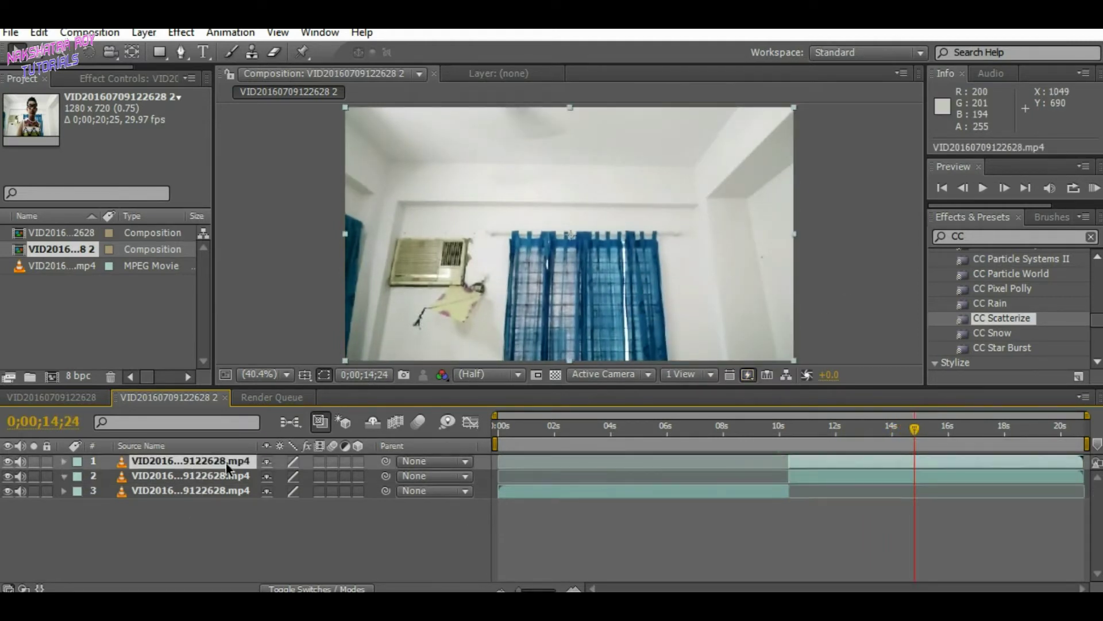
key("alt+bracketleft")
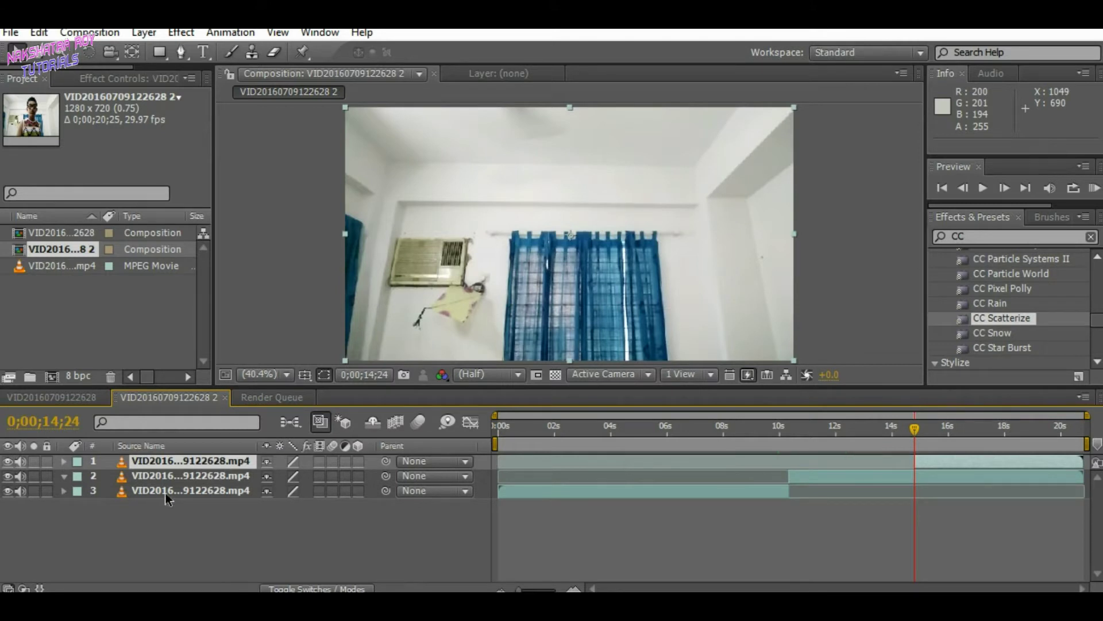
Try trimming the end of the second layer to 0;00;14;24, and undo the trim.
left_click(189, 474)
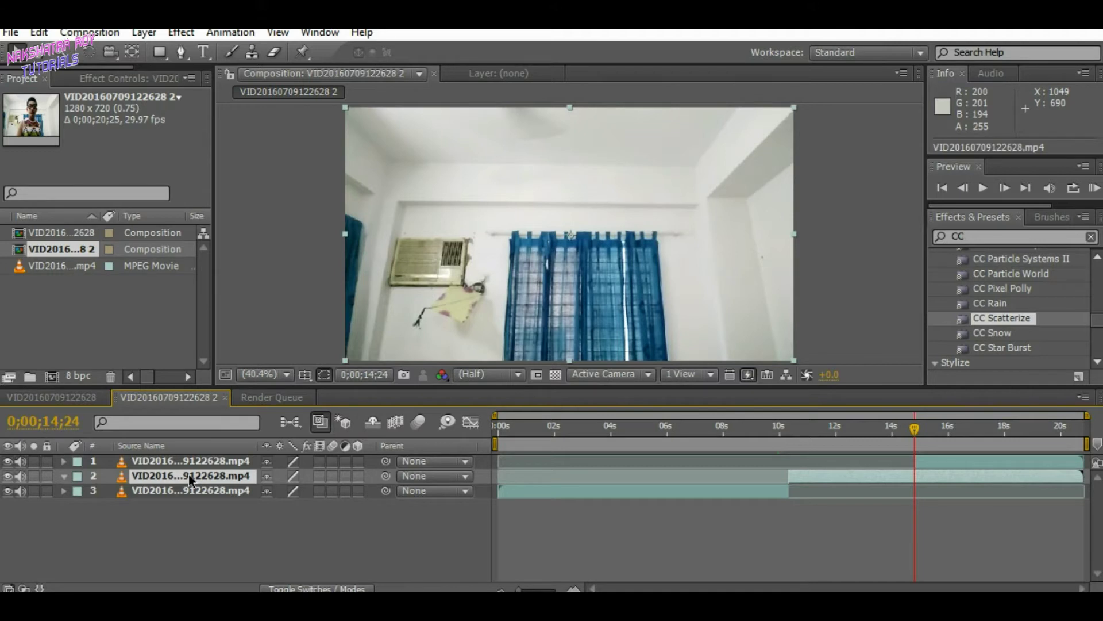
key("alt+bracketright")
key("ctrl+z")
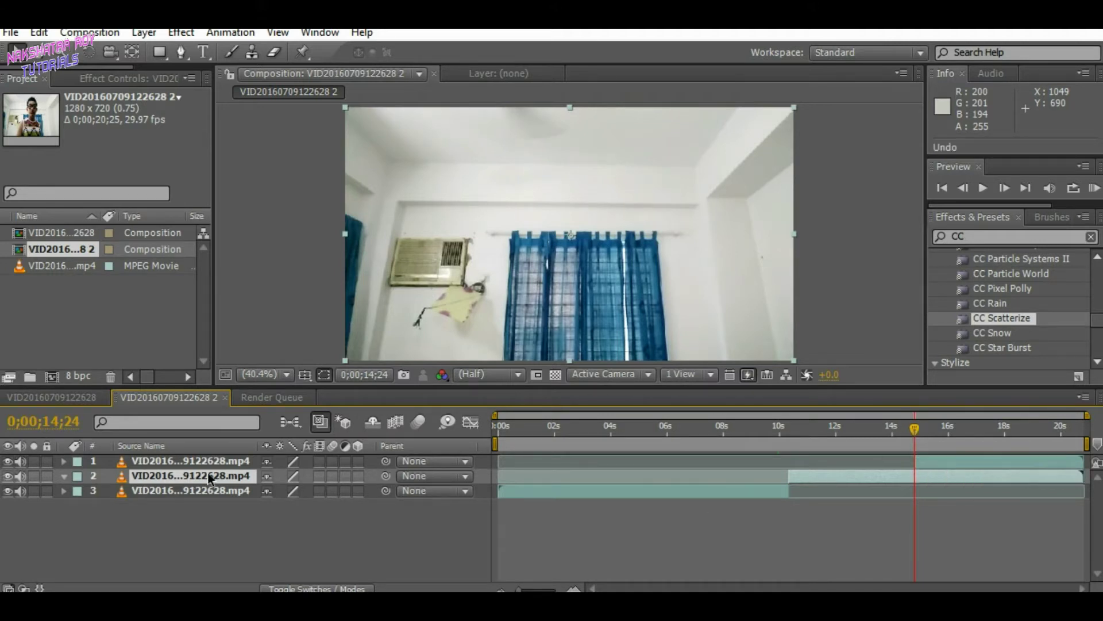
Move the empty-room clip beneath the second layer, and apply Freeze Frame to the resulting top layer at 0;00;10;10.
left_click_drag(218, 459, 221, 482)
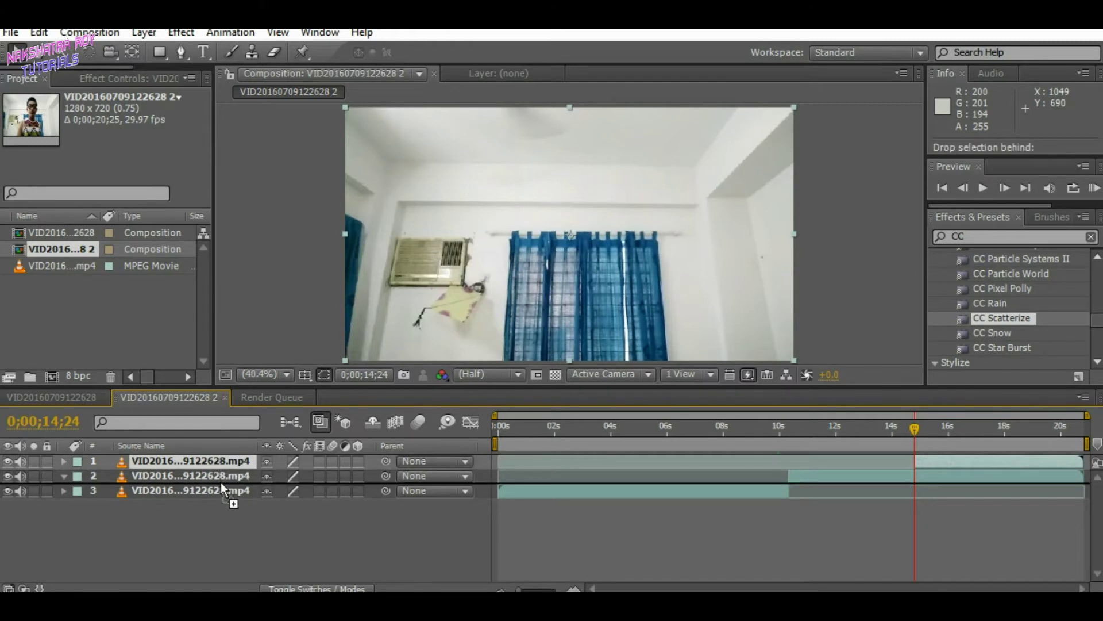
left_click_drag(221, 481, 220, 480)
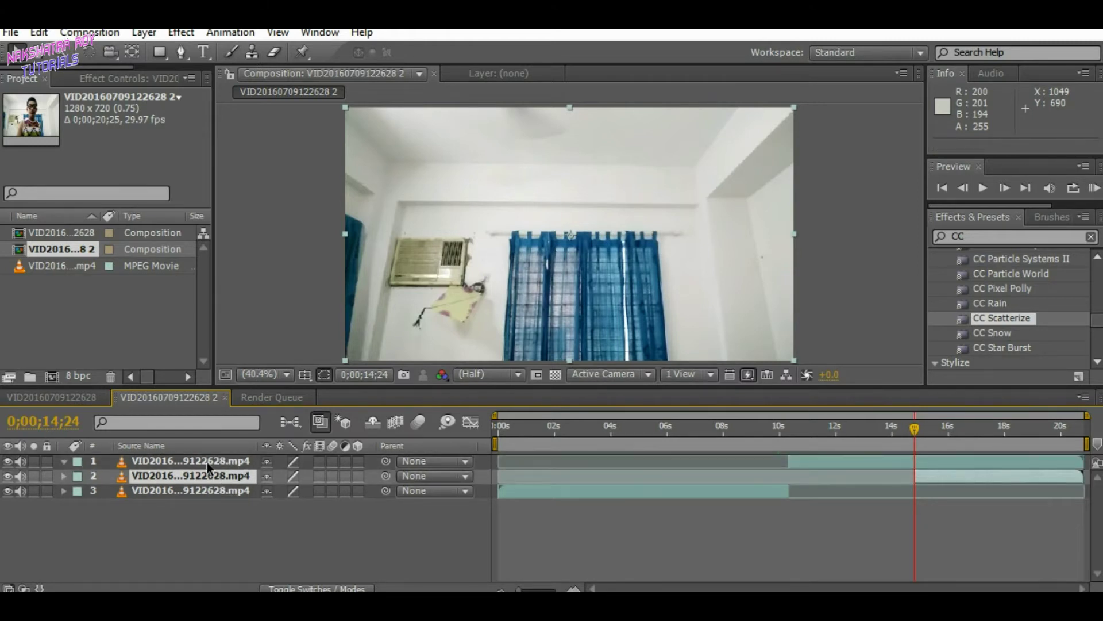
left_click(207, 462)
left_click_drag(917, 430, 791, 428)
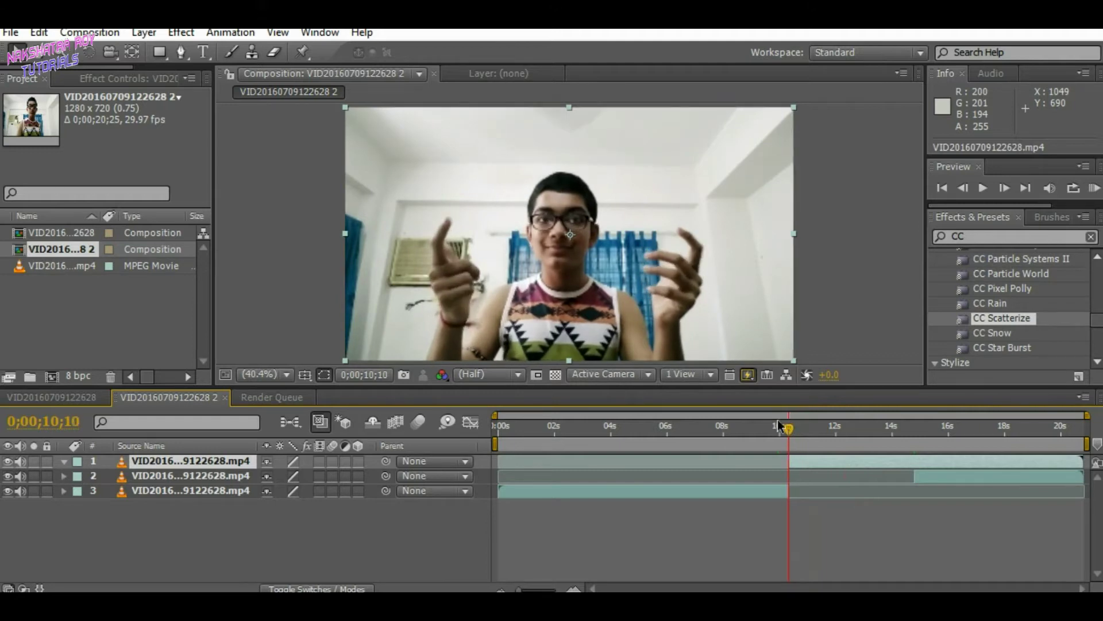
right_click(196, 462)
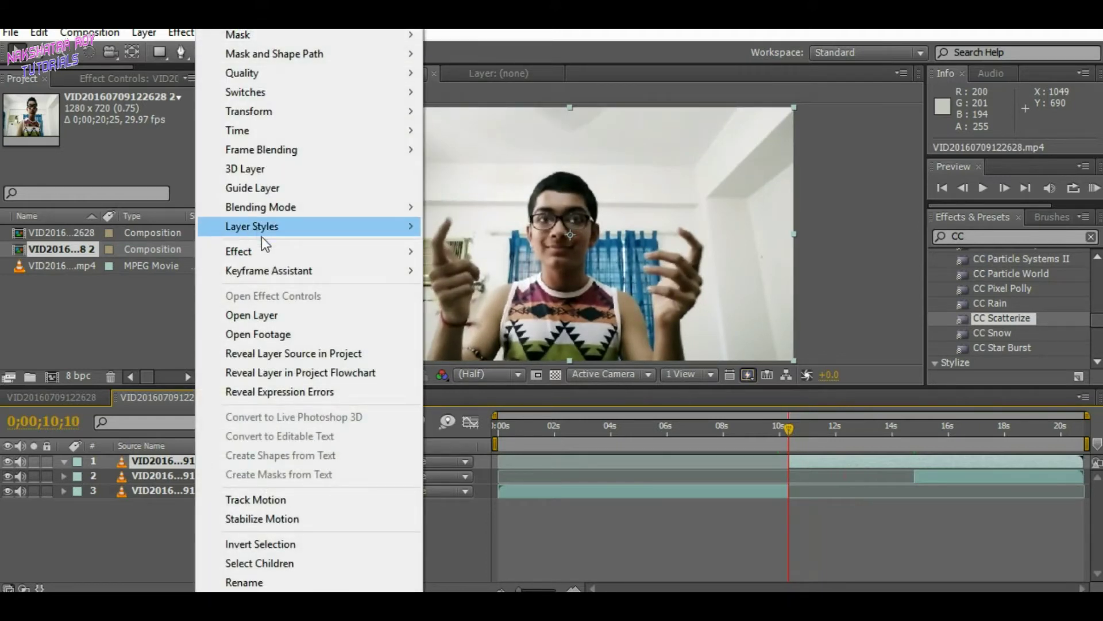
mouse_move(260, 130)
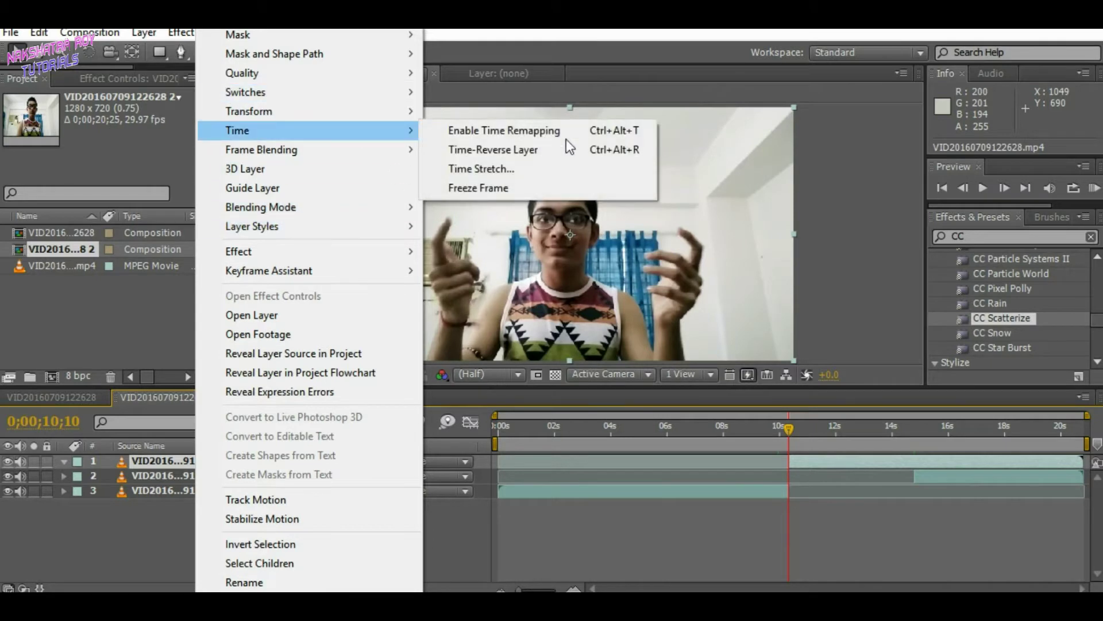
left_click(635, 187)
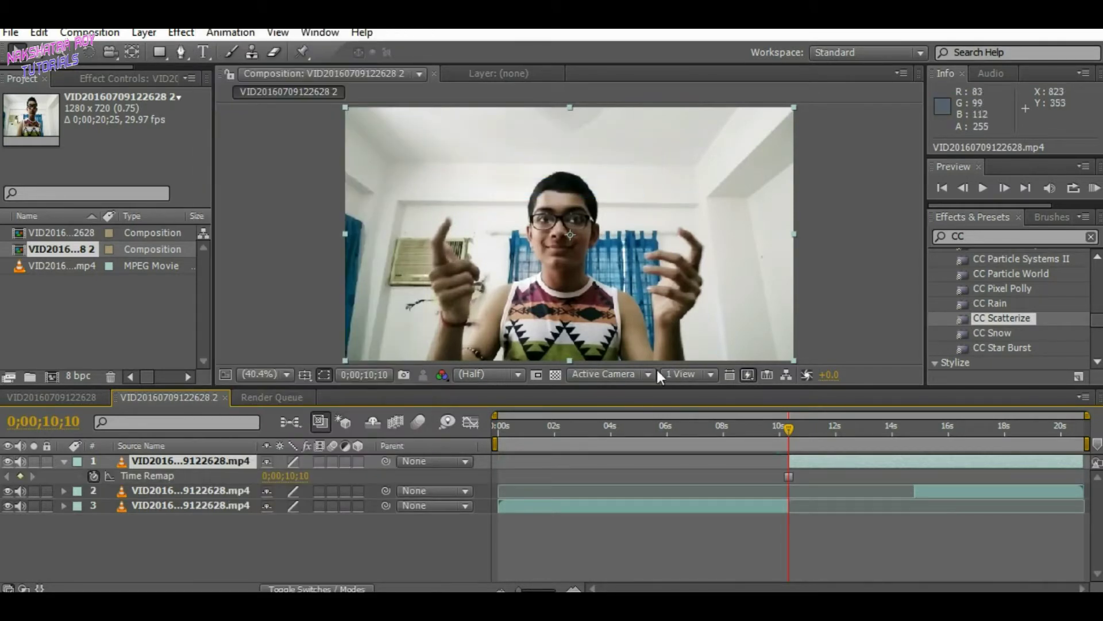
Apply Freeze Frame to the empty-room clip on the second layer at 0;00;10;10, and collapse the open layer properties.
left_click(204, 490)
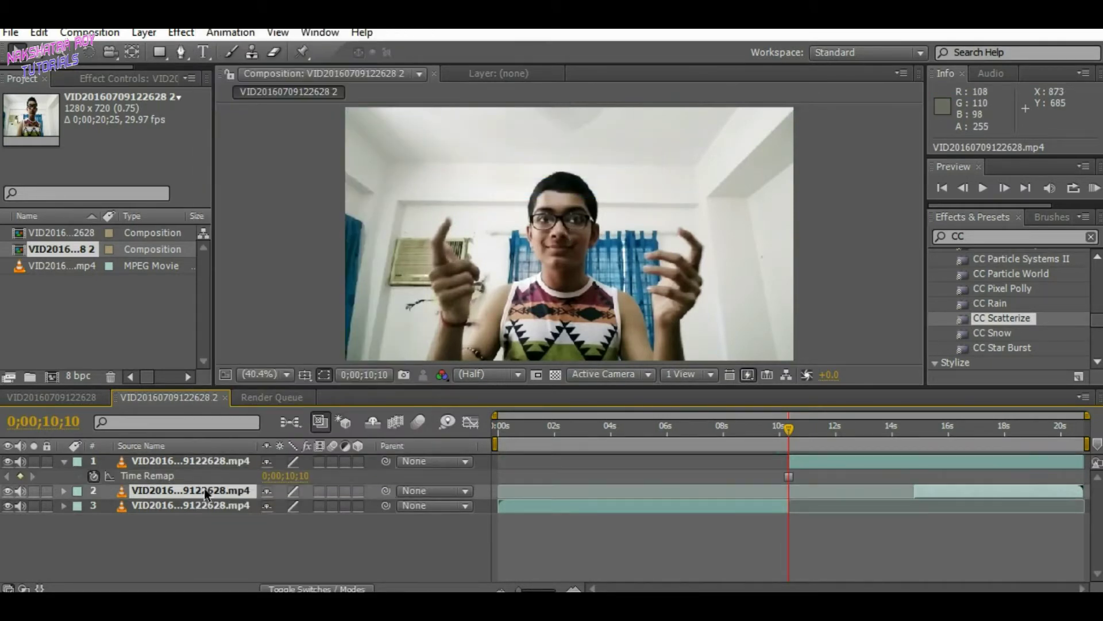
right_click(205, 490)
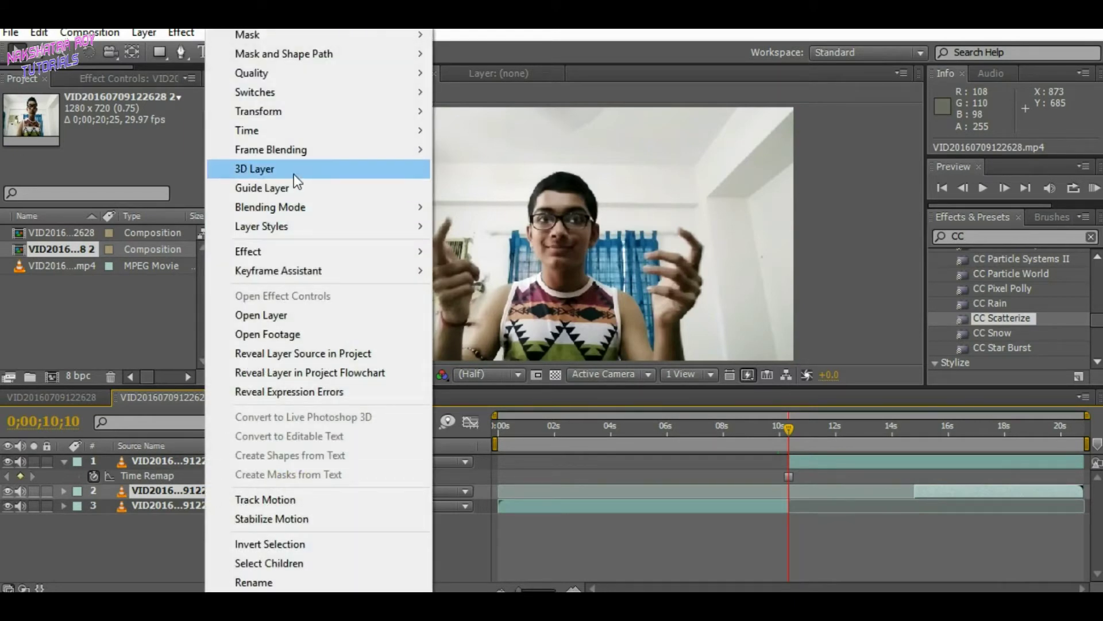
mouse_move(273, 136)
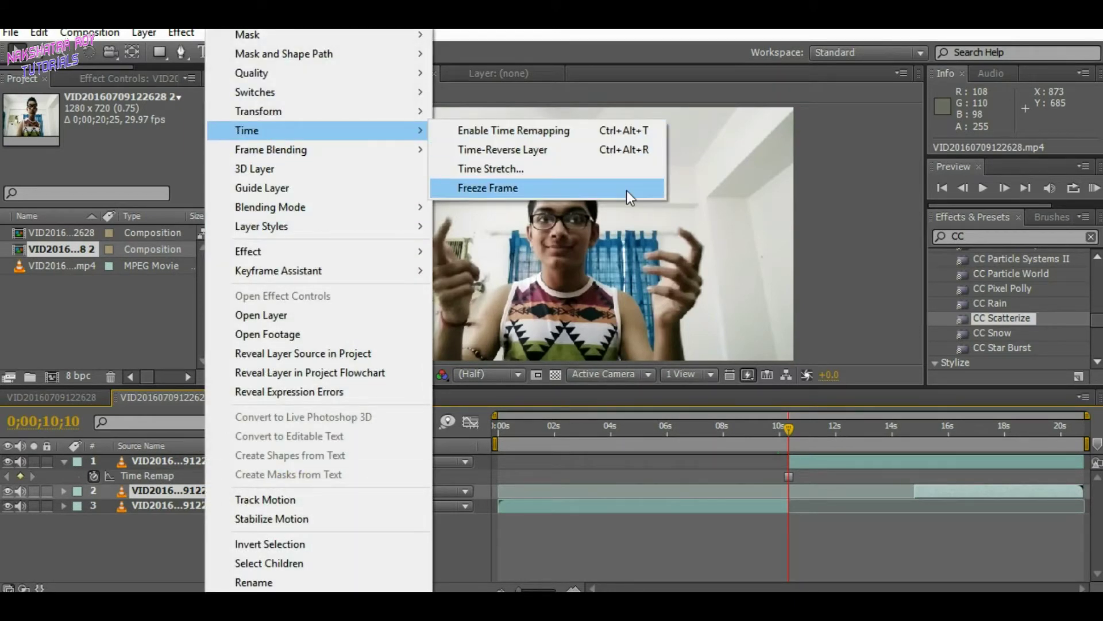
left_click(626, 190)
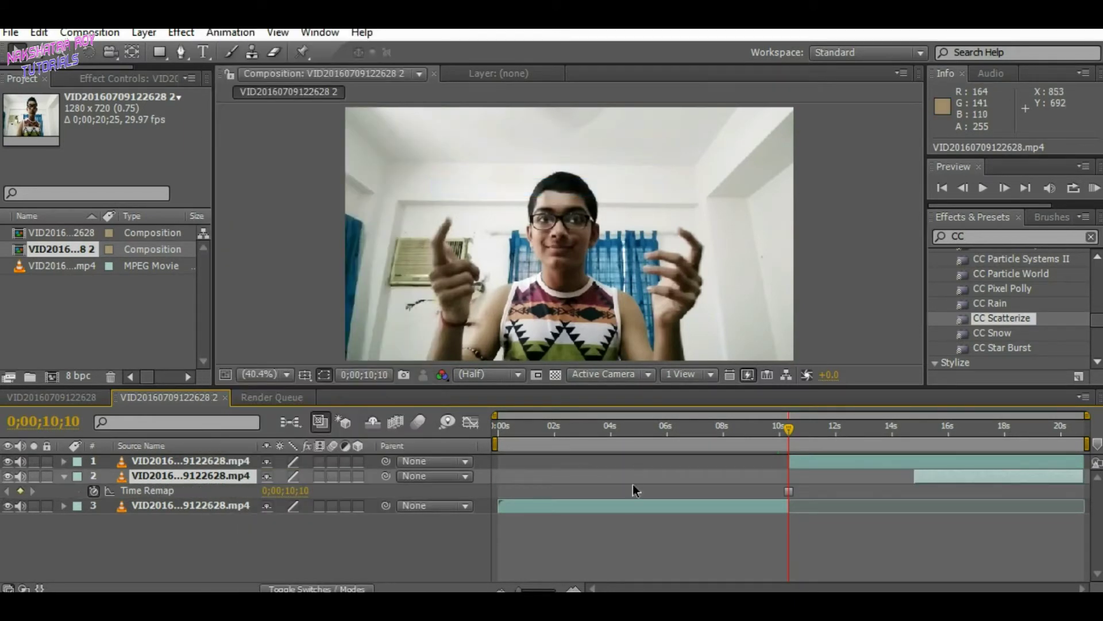
left_click(65, 461)
left_click(65, 520)
left_click(64, 462)
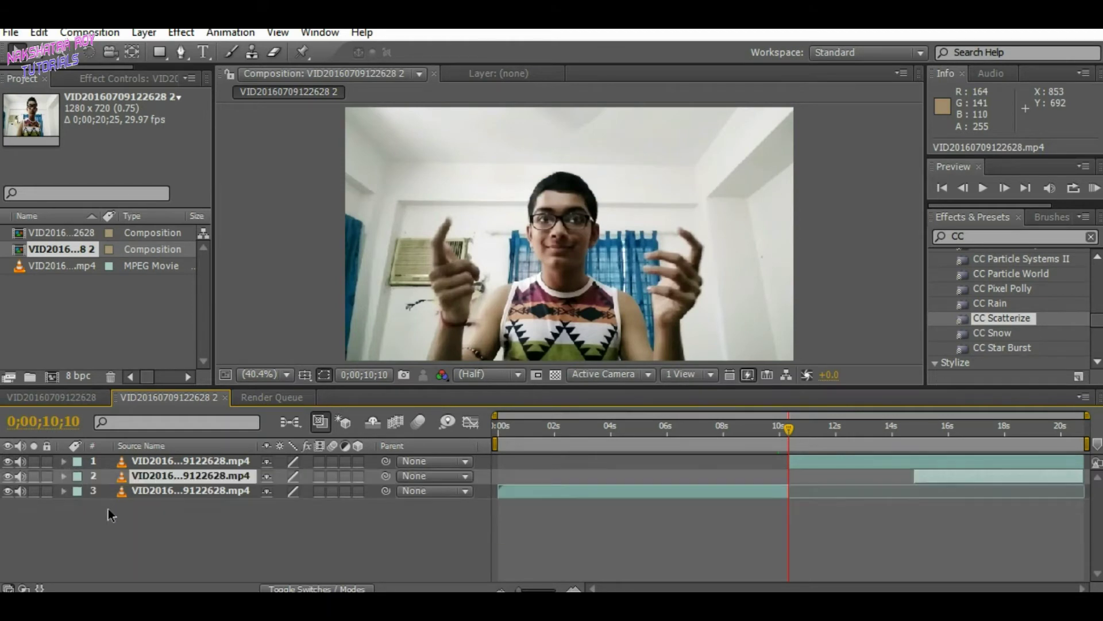
Slide the empty-room clip to start at 0;00;10;10, and extend it and the top layer to the end of the composition.
left_click_drag(952, 478, 795, 476)
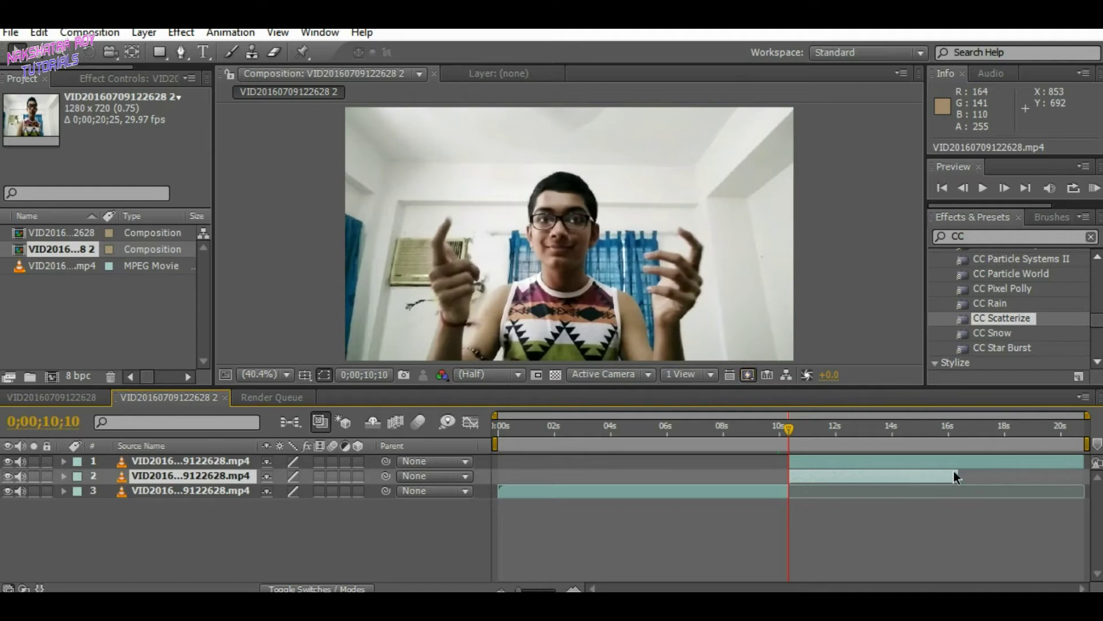
left_click_drag(972, 476, 1075, 477)
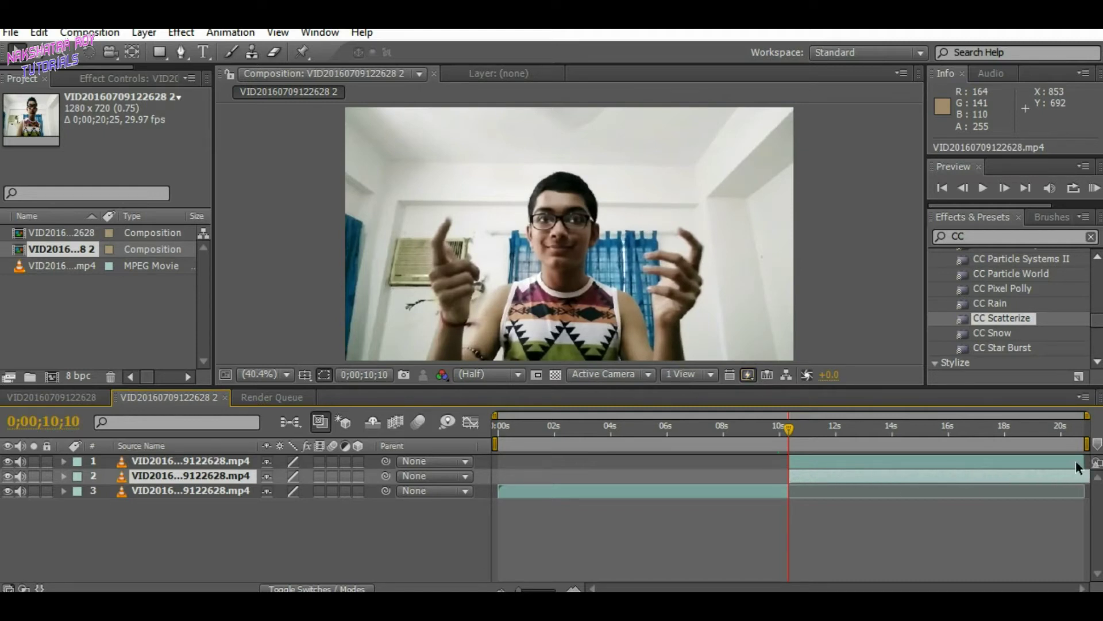
left_click(1076, 460)
Set the current time to 0;00;10;11 and enlarge the composition view.
mouse_move(803, 430)
left_mouse_down()
mouse_move(704, 428)
mouse_move(1070, 433)
mouse_move(791, 429)
left_mouse_up()
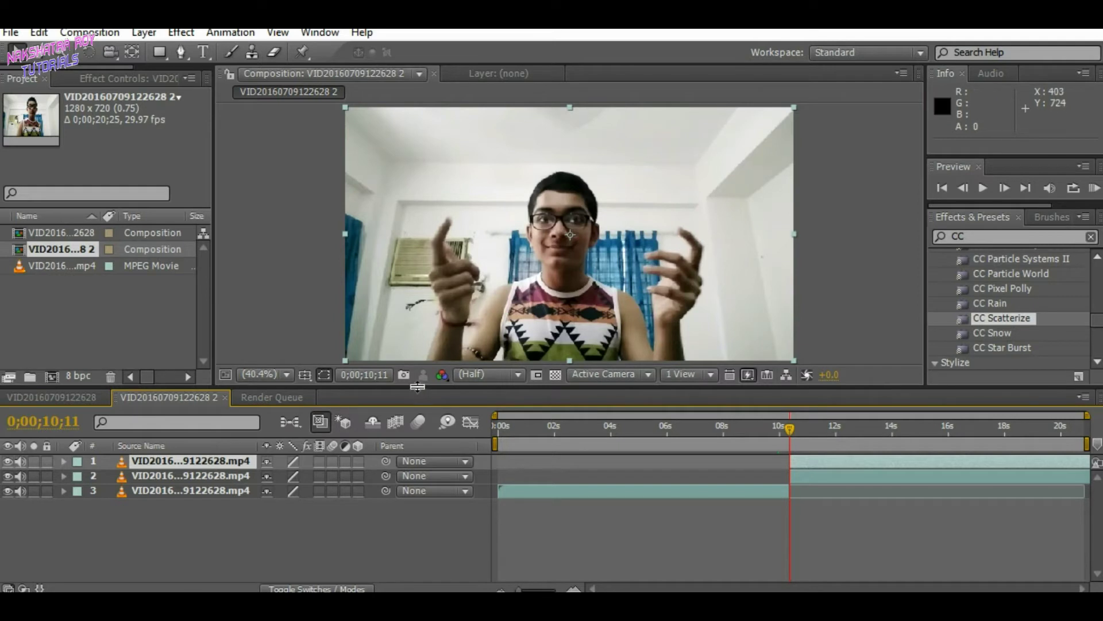
left_click_drag(416, 386, 416, 434)
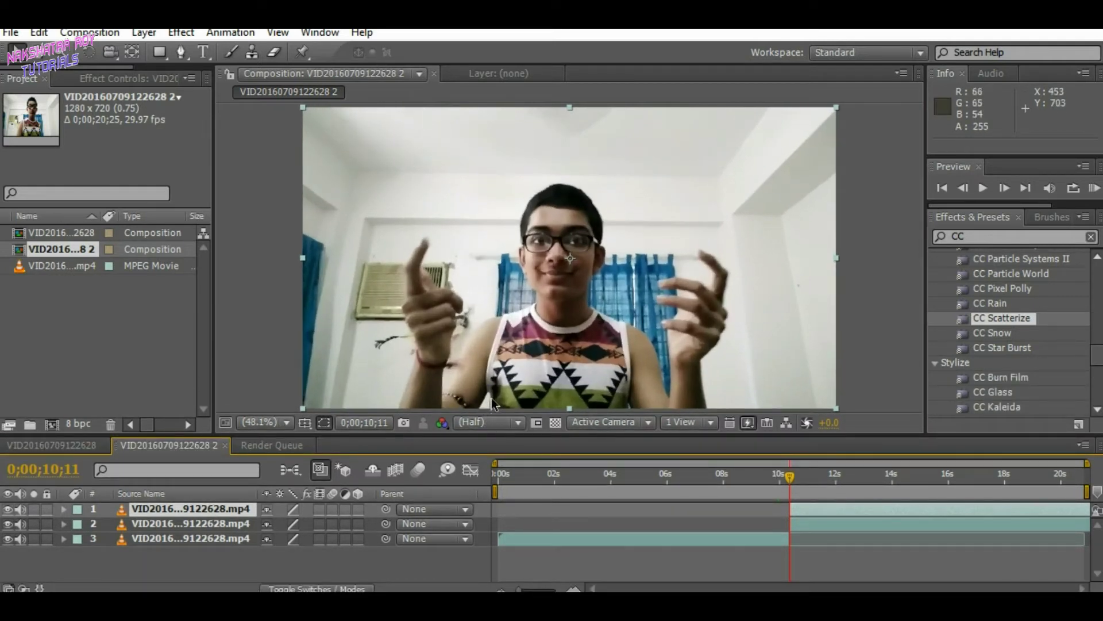
left_click(81, 443)
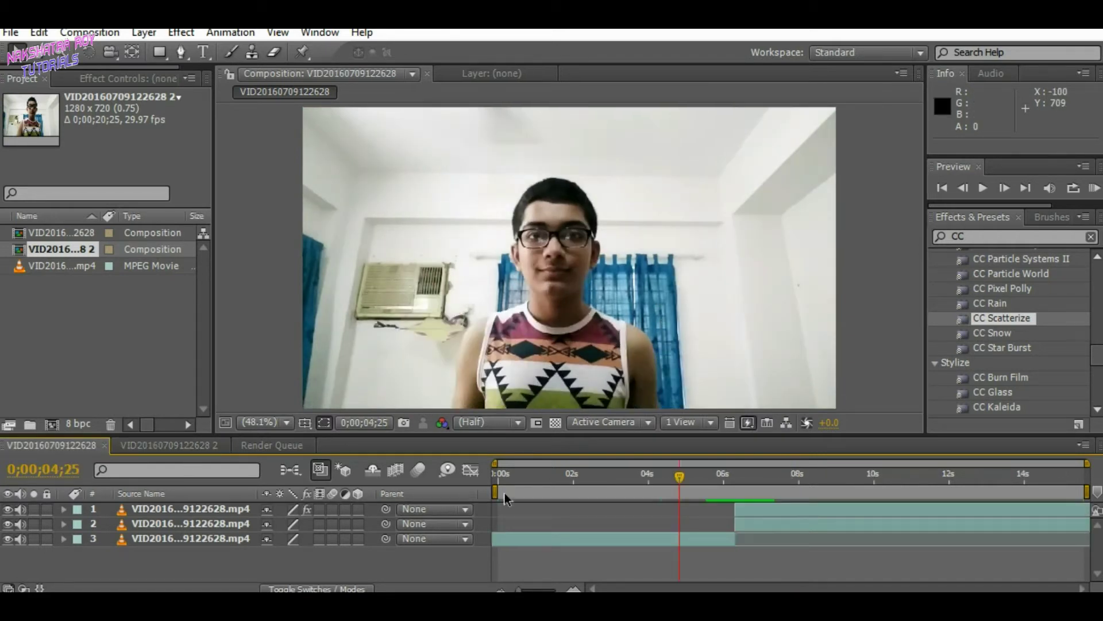
left_click(156, 508)
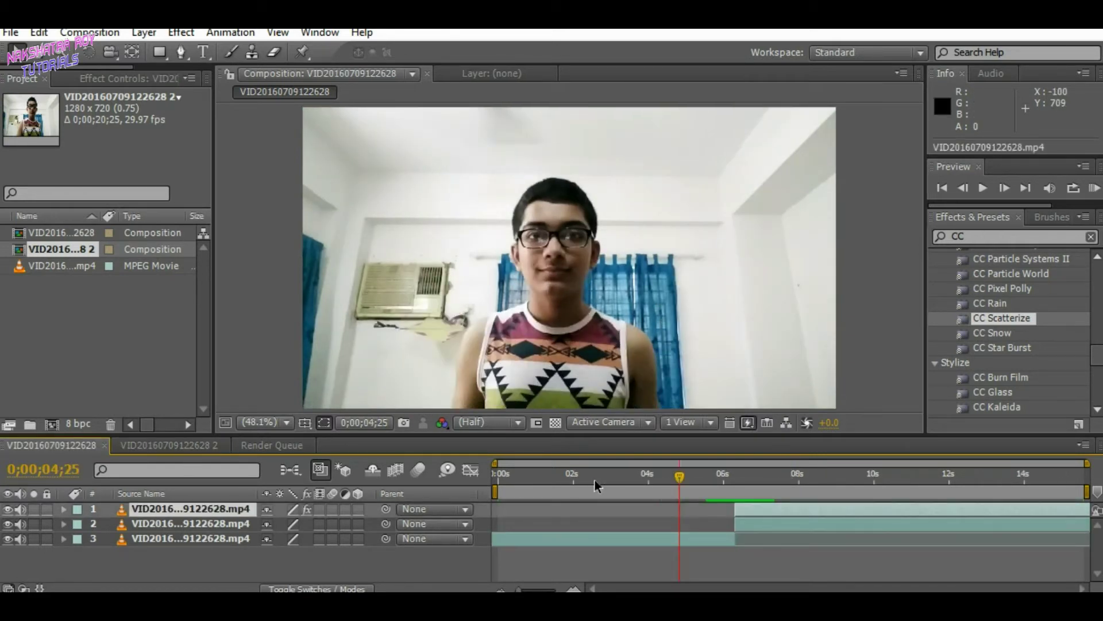
left_click_drag(10, 524, 10, 539)
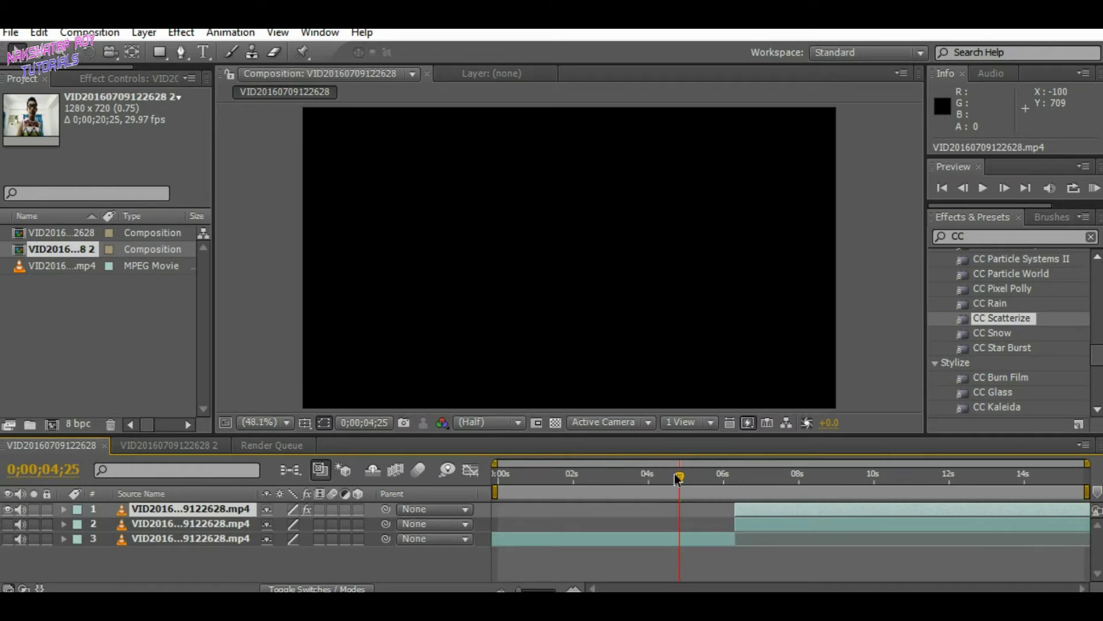
left_click_drag(678, 478, 754, 479)
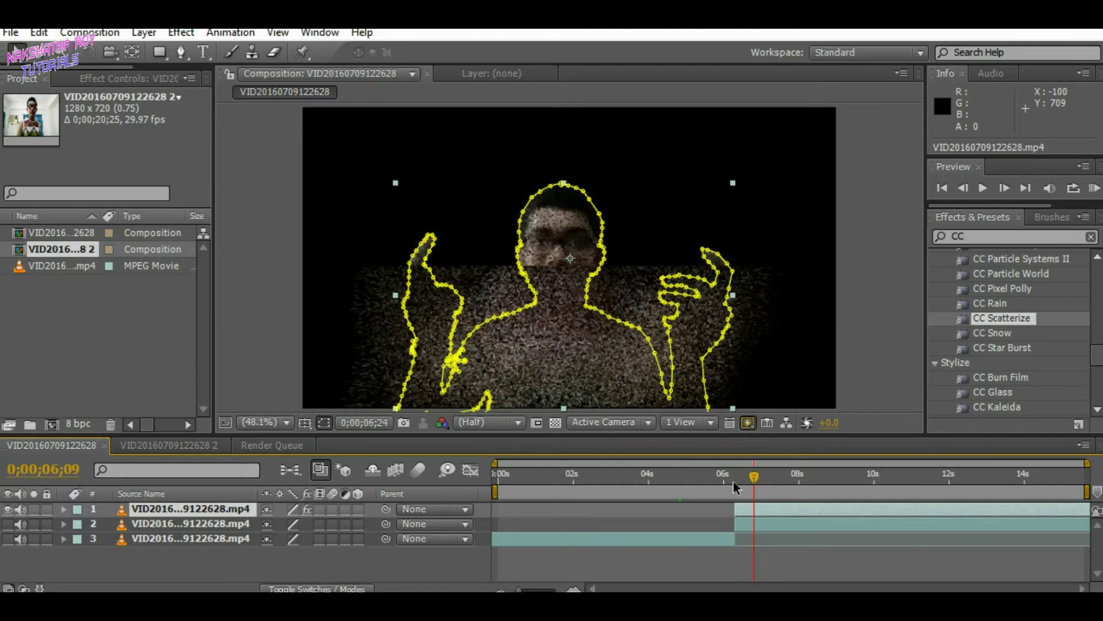
left_click(733, 481)
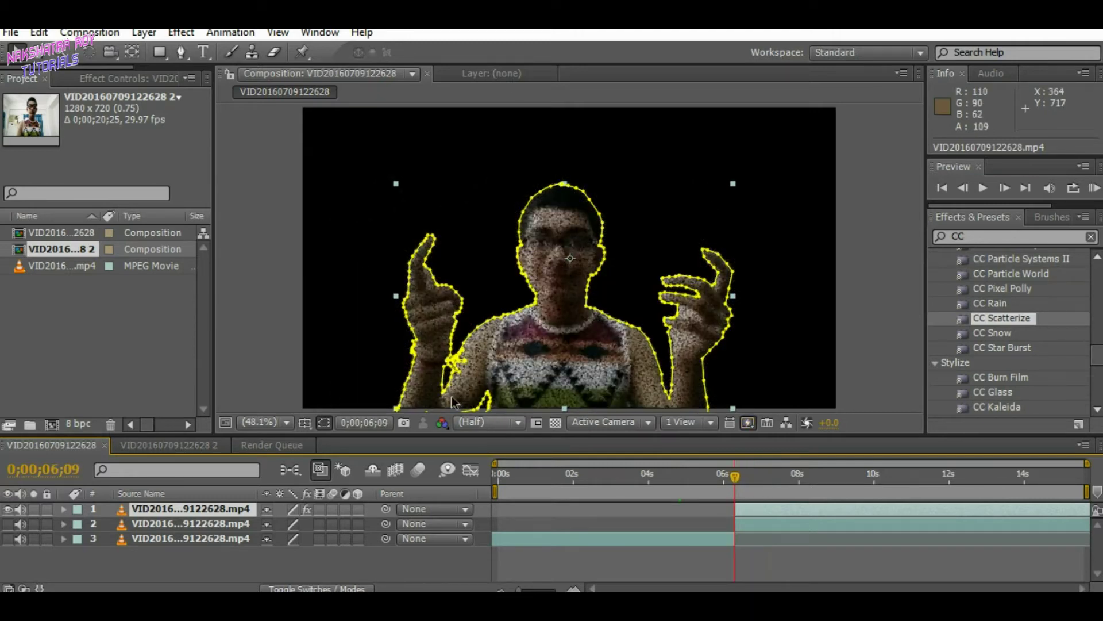
left_click(8, 525)
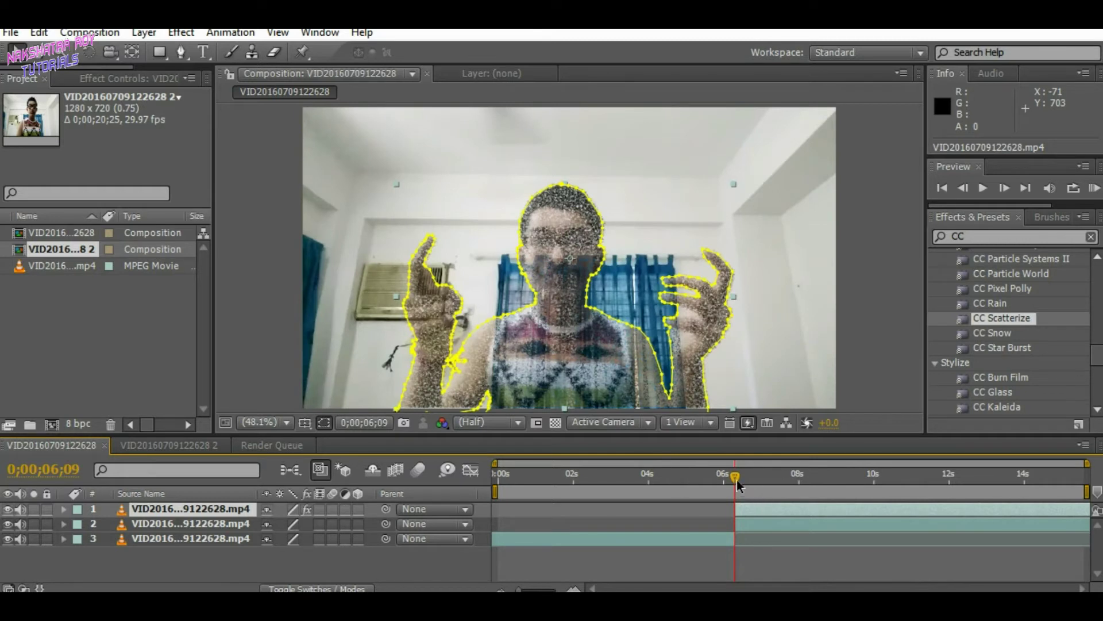
Turn off CC Scatterize on the top layer, preview the cut-out over the empty room, and return to 0;00;06;09.
left_click(103, 78)
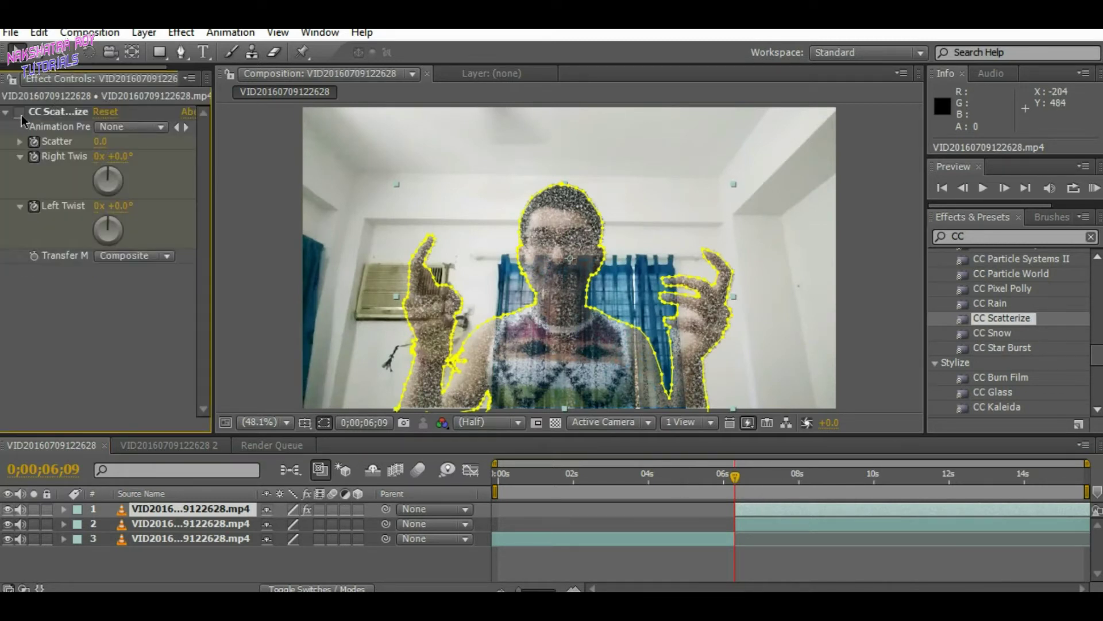
left_click(21, 116)
key("space")
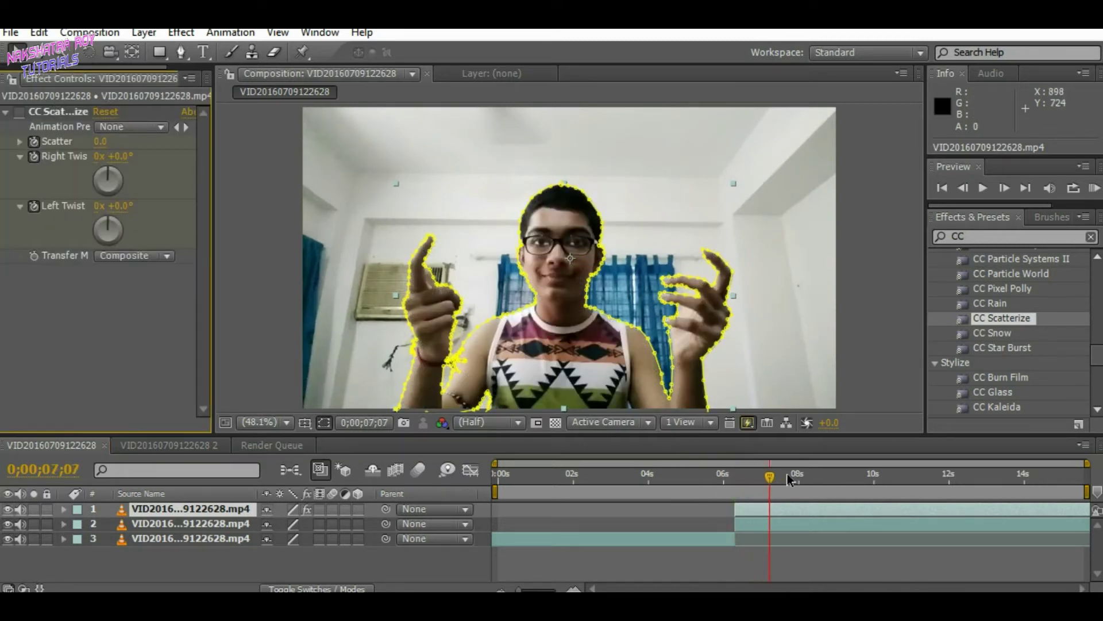
left_click_drag(944, 486, 735, 482)
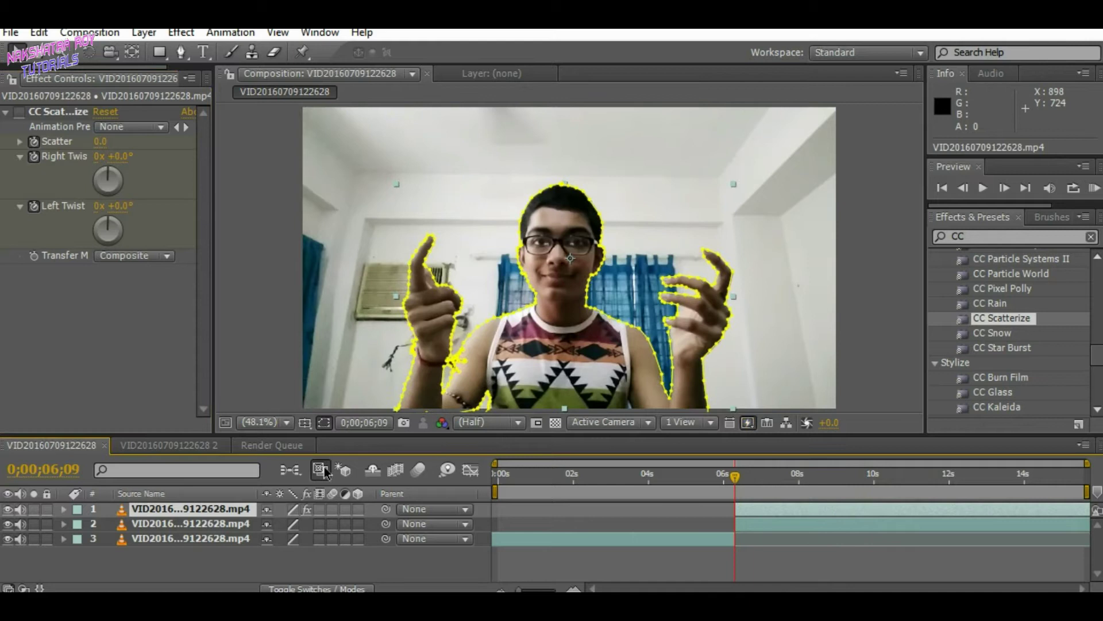
left_click(162, 443)
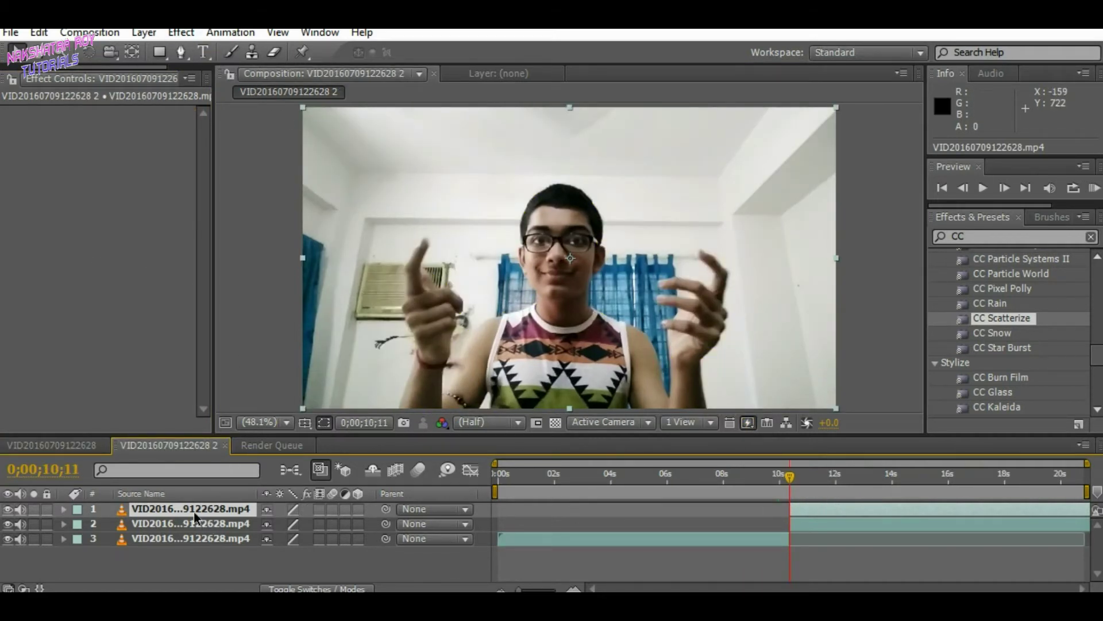
left_click(181, 52)
scroll(564, 333, "up", 3)
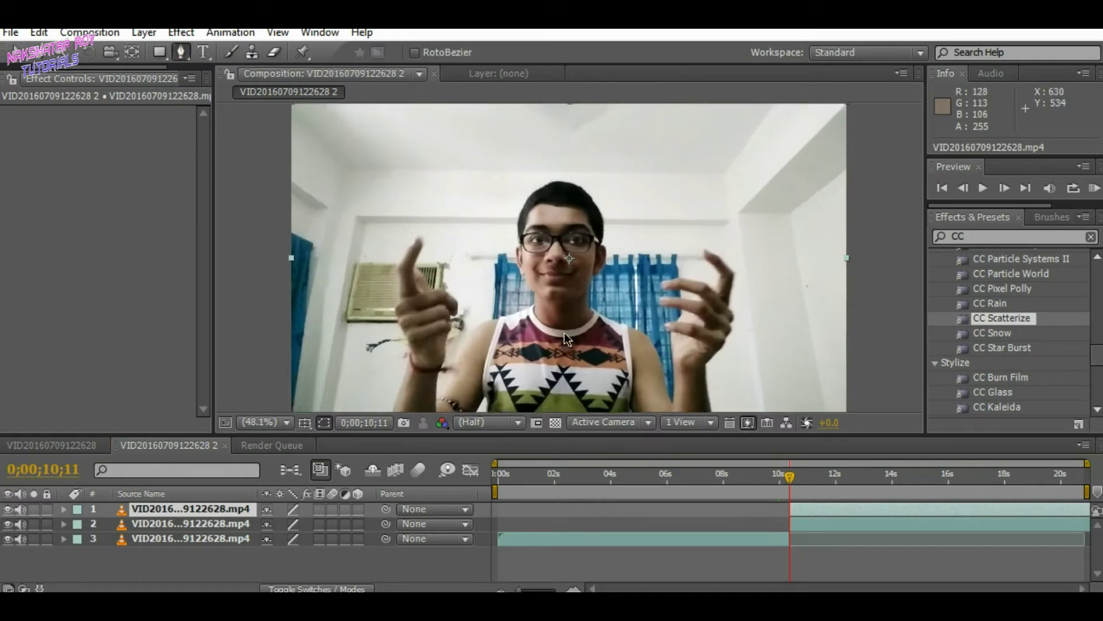
scroll(512, 299, "up", 1)
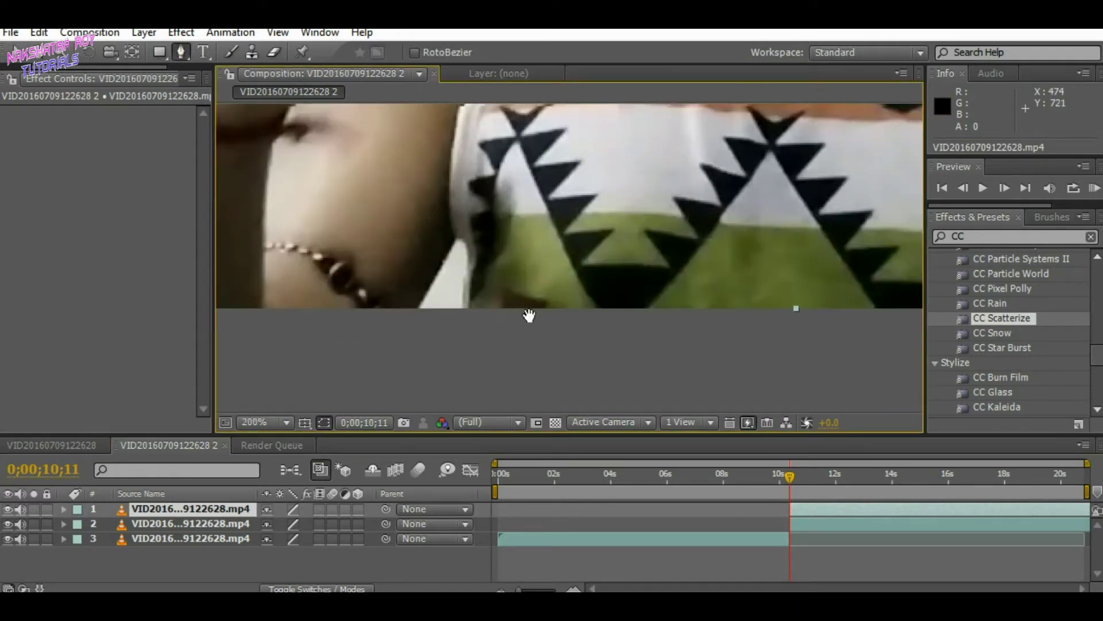
scroll(529, 316, "up", 1)
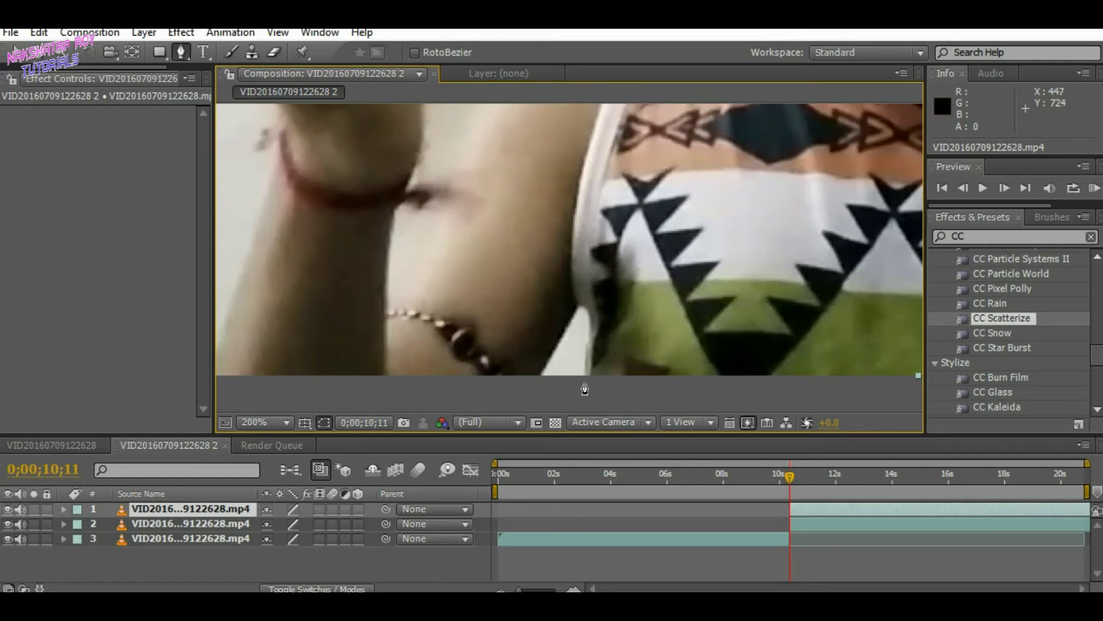
left_click_drag(582, 381, 573, 320)
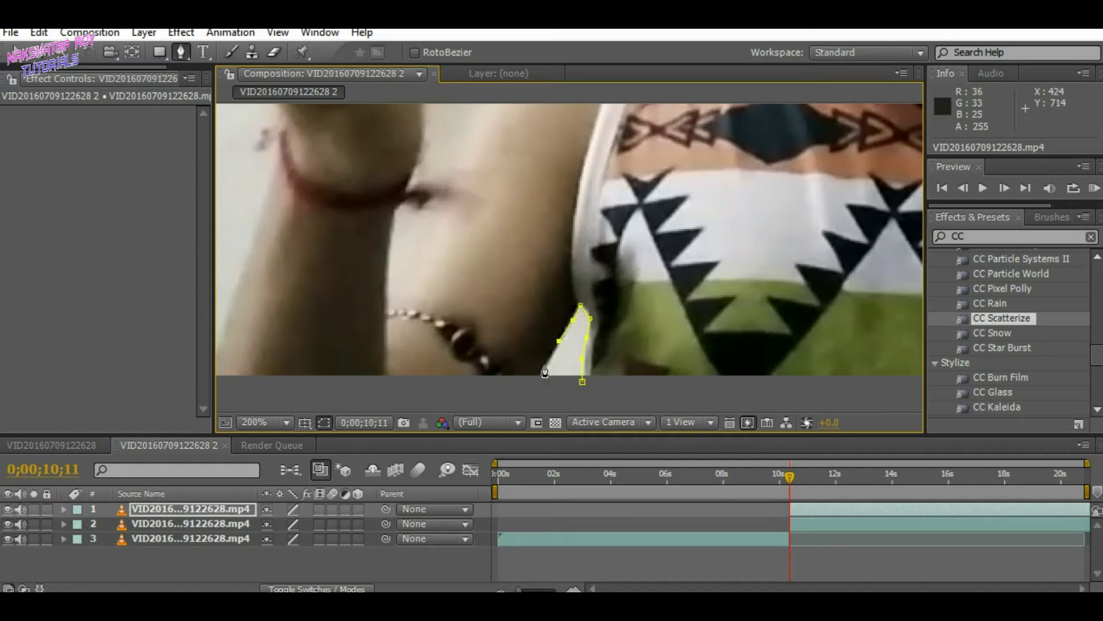
Continue the mask just below the frame's lower edge, past the elbow to the outer side of the raised forearm.
left_click_drag(537, 374, 511, 389)
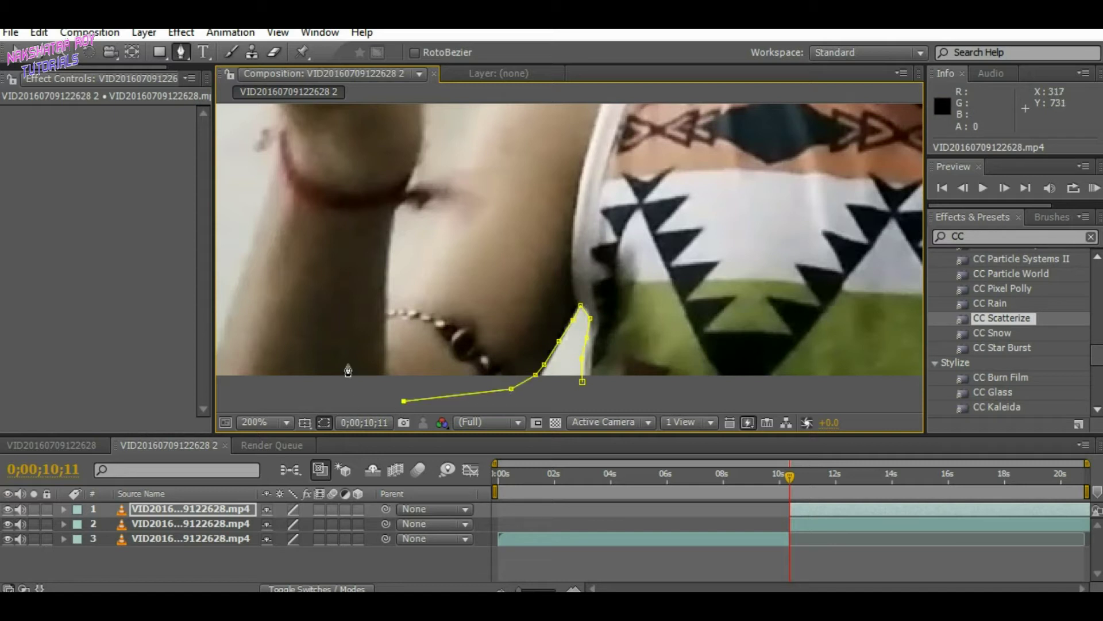
left_click_drag(351, 361, 678, 341)
left_click_drag(556, 405, 482, 389)
left_click(519, 370)
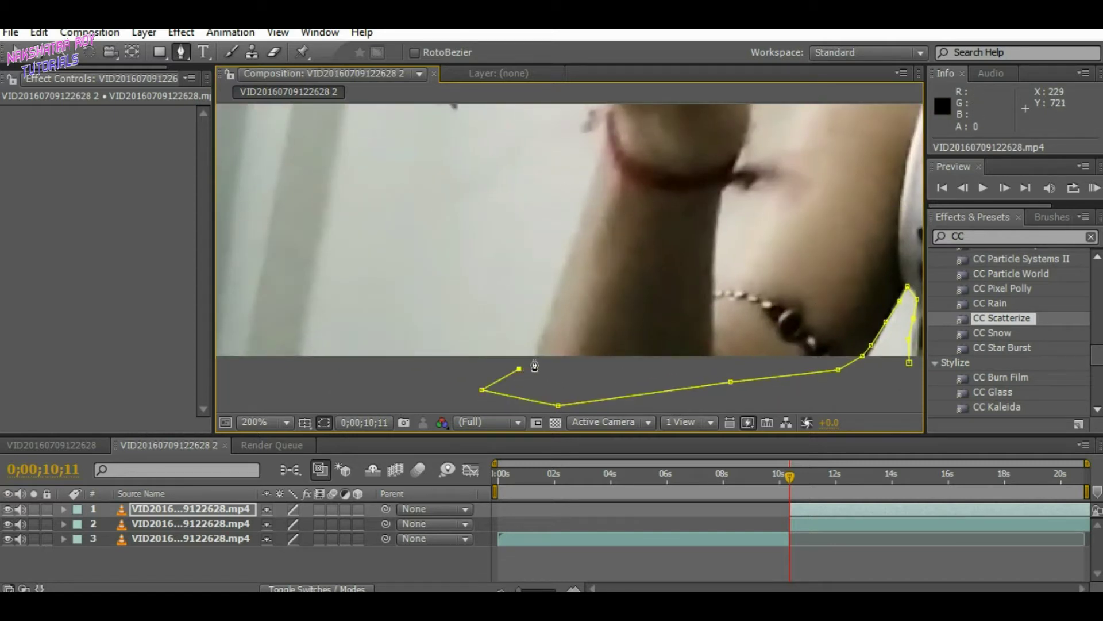
Trace the mask up the outer edge of the forearm, around the wrist thread, and along the outer side of the fist.
left_click(534, 357)
left_click(553, 314)
left_click(554, 289)
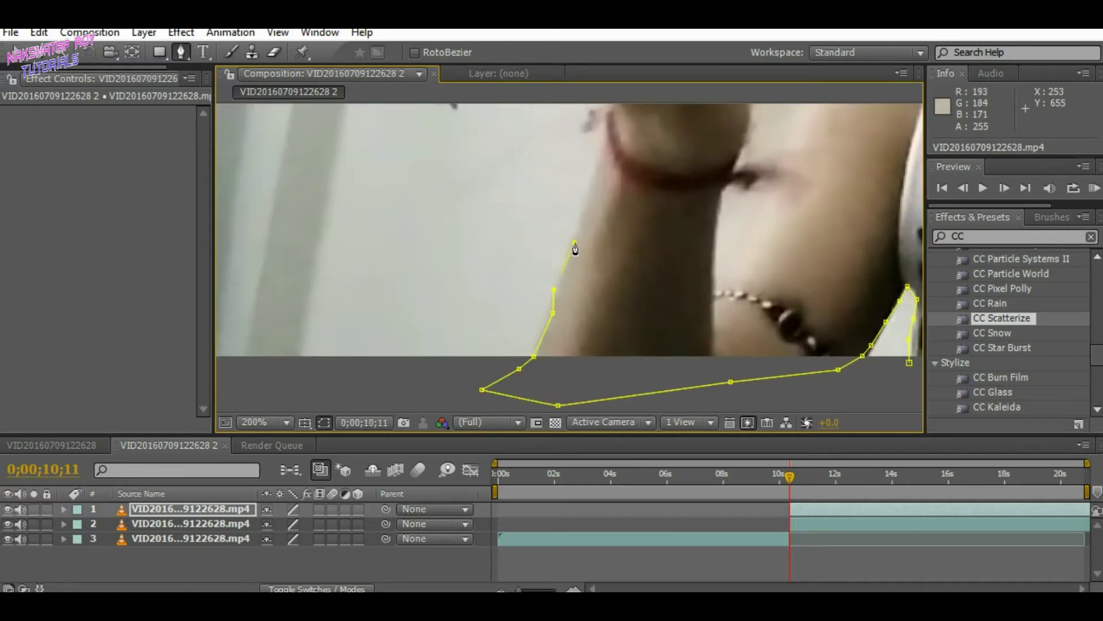
left_click(586, 198)
left_click_drag(642, 181, 640, 360)
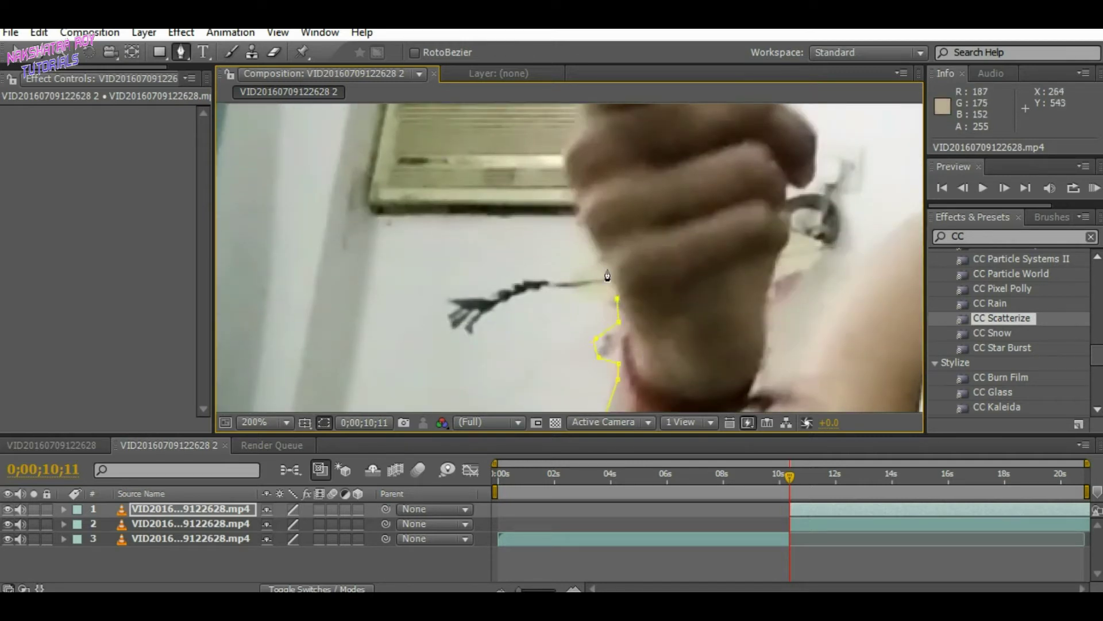
left_click_drag(615, 316, 593, 392)
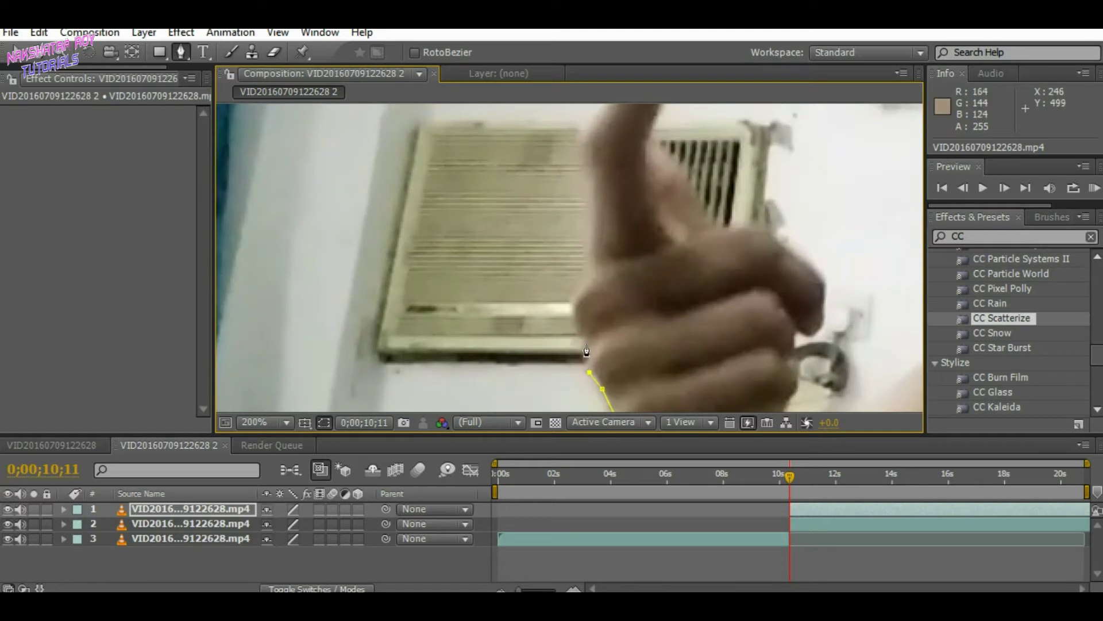
left_click_drag(597, 253, 578, 388)
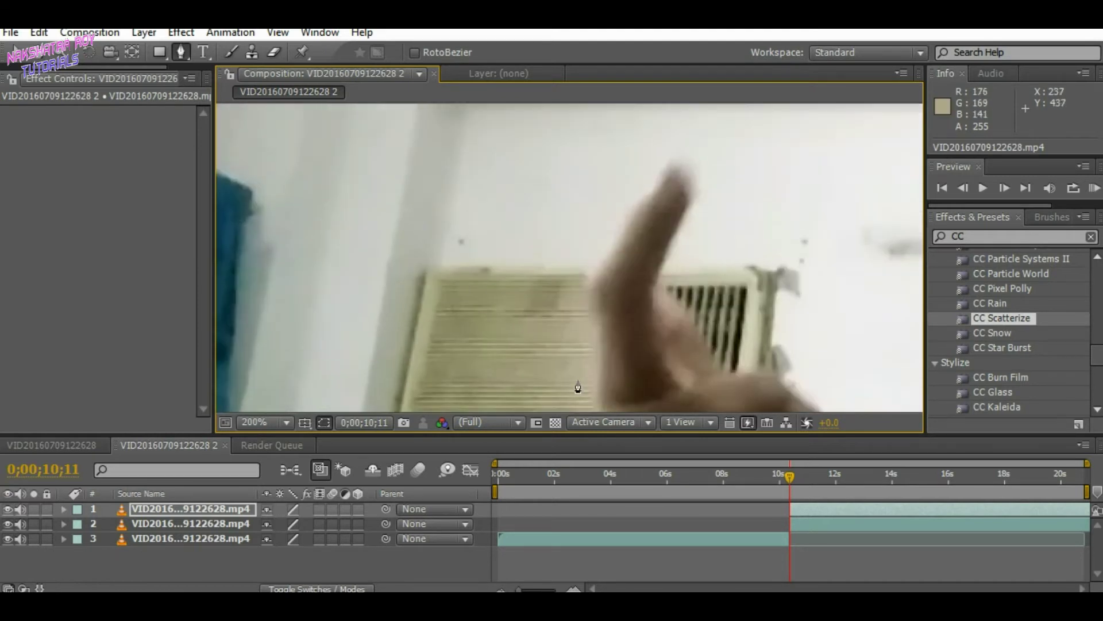
Trace the mask up the outer side of the raised finger, around its tip, and down the inner side.
left_click(599, 349)
left_click(591, 318)
left_click(589, 275)
left_click(613, 253)
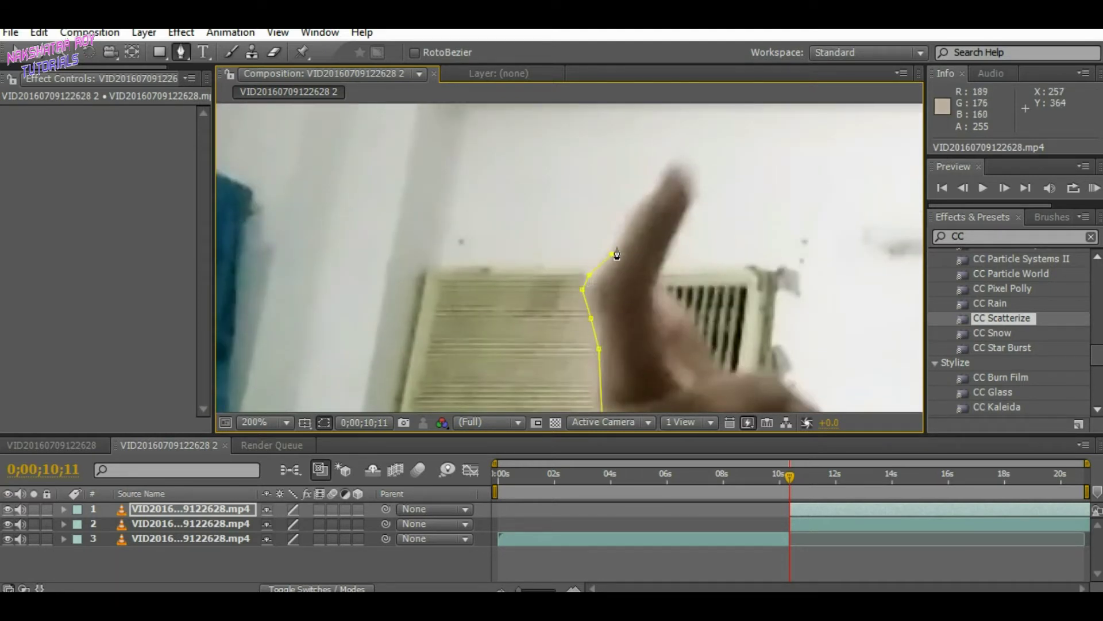
left_click(625, 227)
left_click(658, 187)
left_click(664, 264)
left_click(662, 281)
left_click(681, 300)
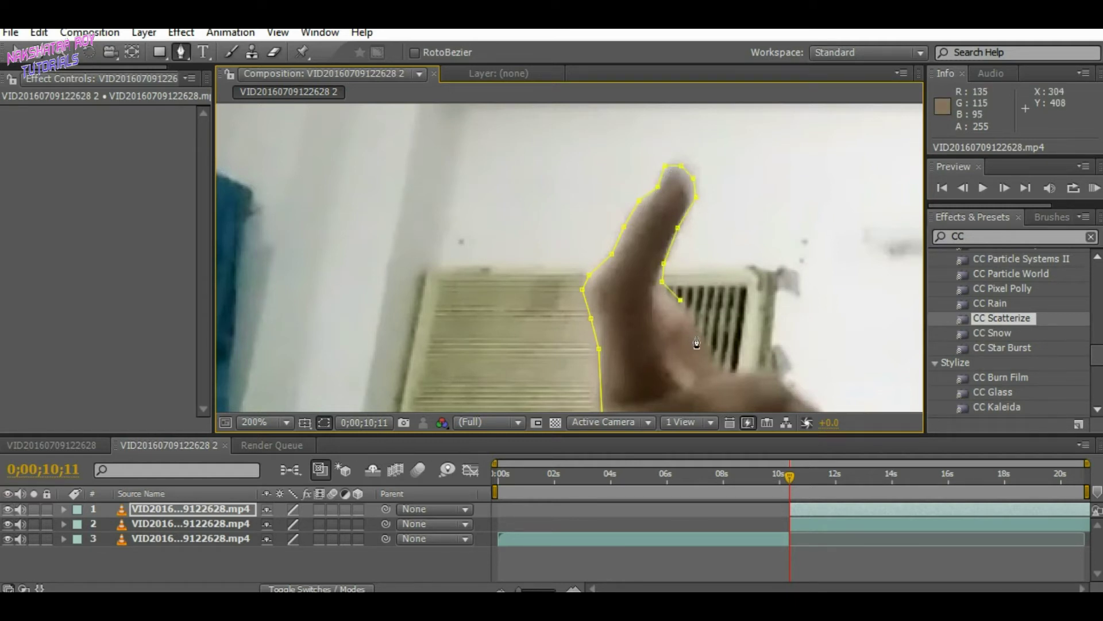
Continue the mask from the base of the raised finger over the top of the fist to the curled finger's outer edge.
left_click(697, 336)
left_click(716, 365)
left_click_drag(765, 359, 665, 245)
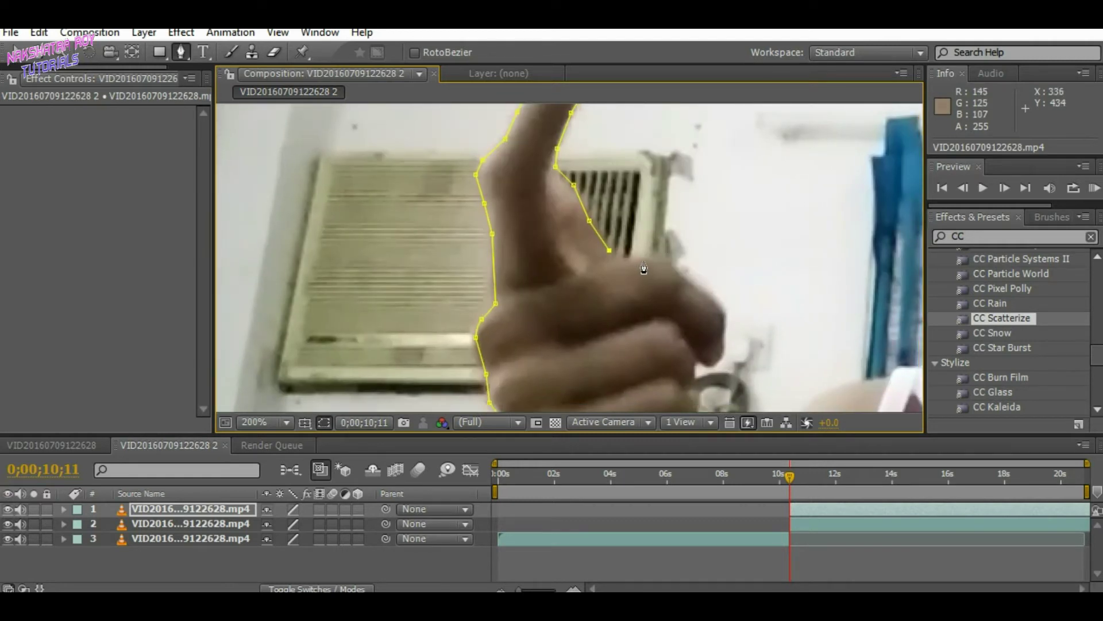
left_click(643, 260)
left_click(685, 277)
left_click(717, 298)
left_click(729, 326)
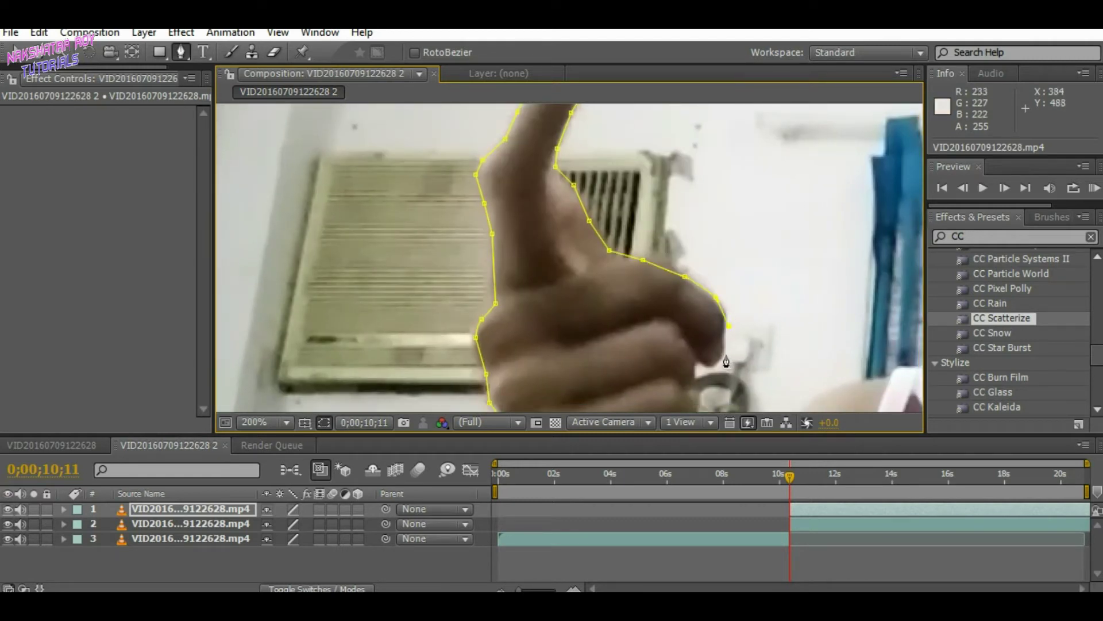
Trace the mask around the curled finger's tip and down the inner side of the fist towards the wrist.
left_click(722, 356)
left_click(698, 375)
left_click(698, 360)
left_click_drag(734, 395, 698, 282)
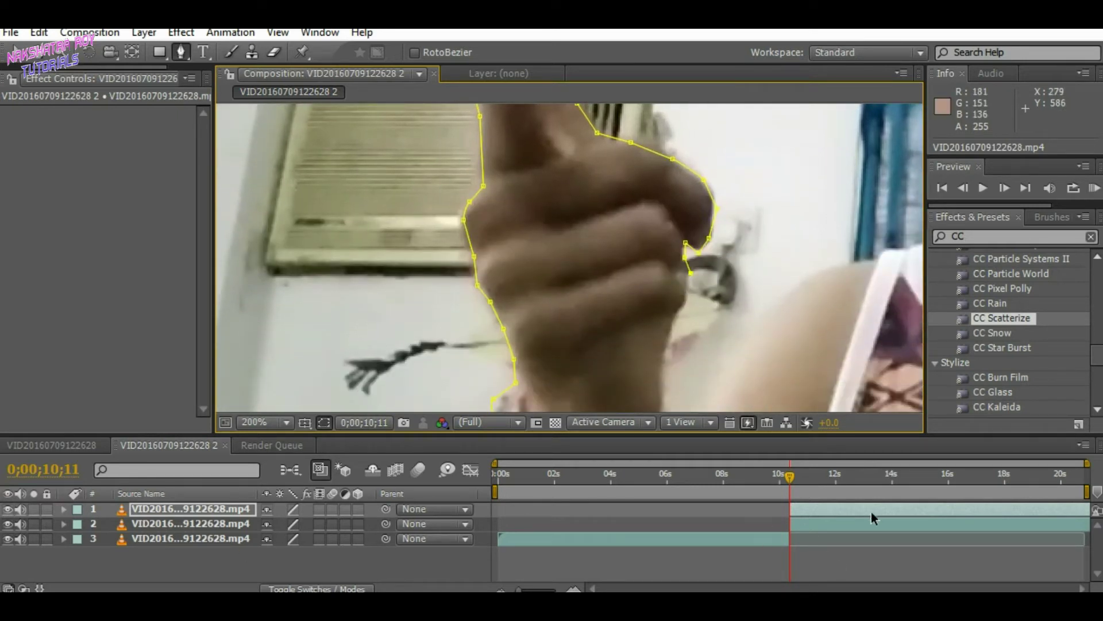
left_click(684, 300)
left_click(675, 324)
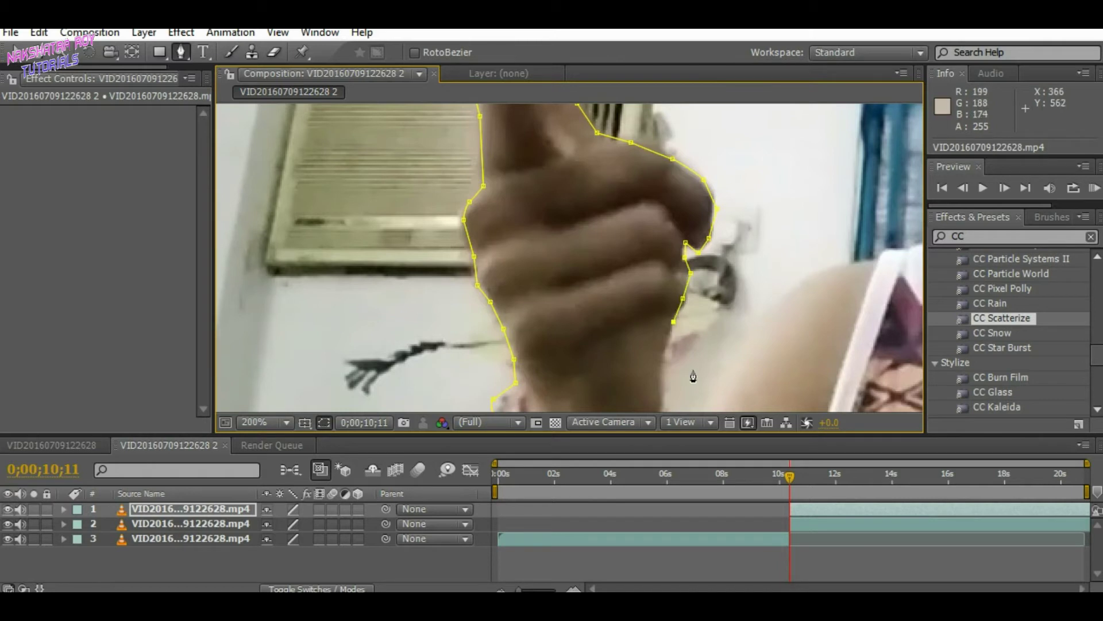
left_click_drag(692, 377, 710, 256)
left_click(679, 268)
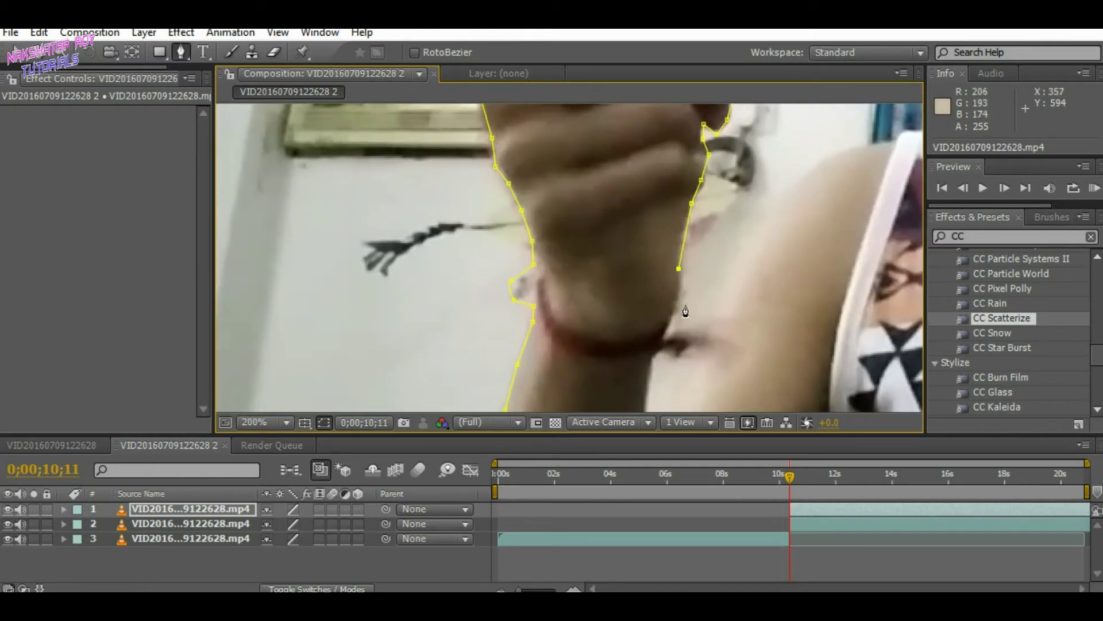
Continue the mask into the wrist and around the loose end of the red wrist thread.
left_click(684, 304)
left_click(662, 327)
left_click(674, 338)
left_click(708, 329)
left_click(726, 349)
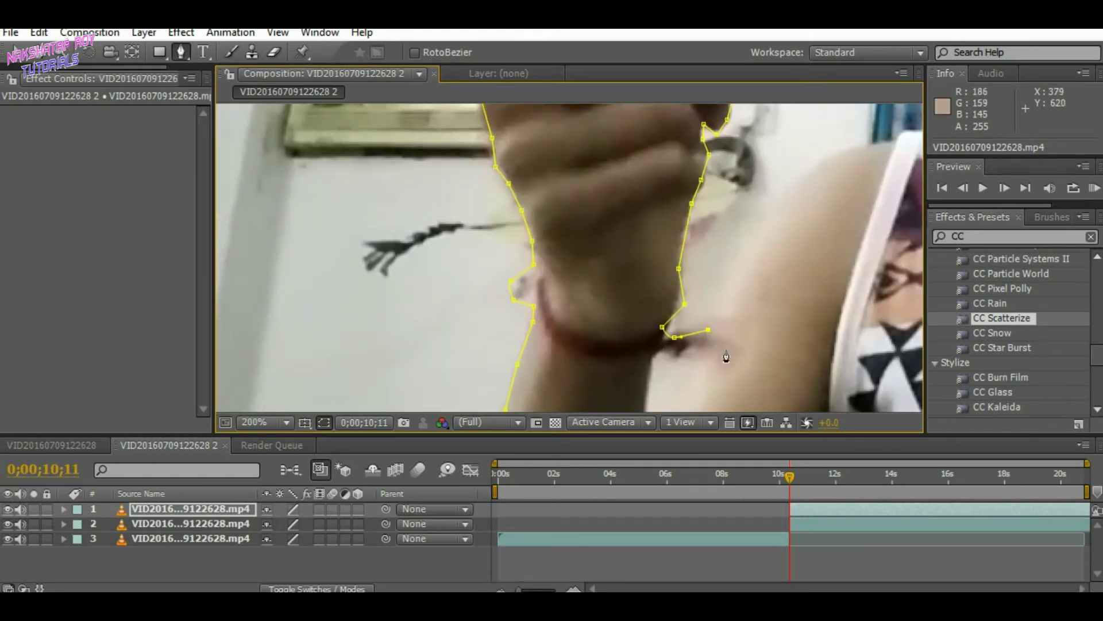
left_click(712, 362)
left_click(674, 362)
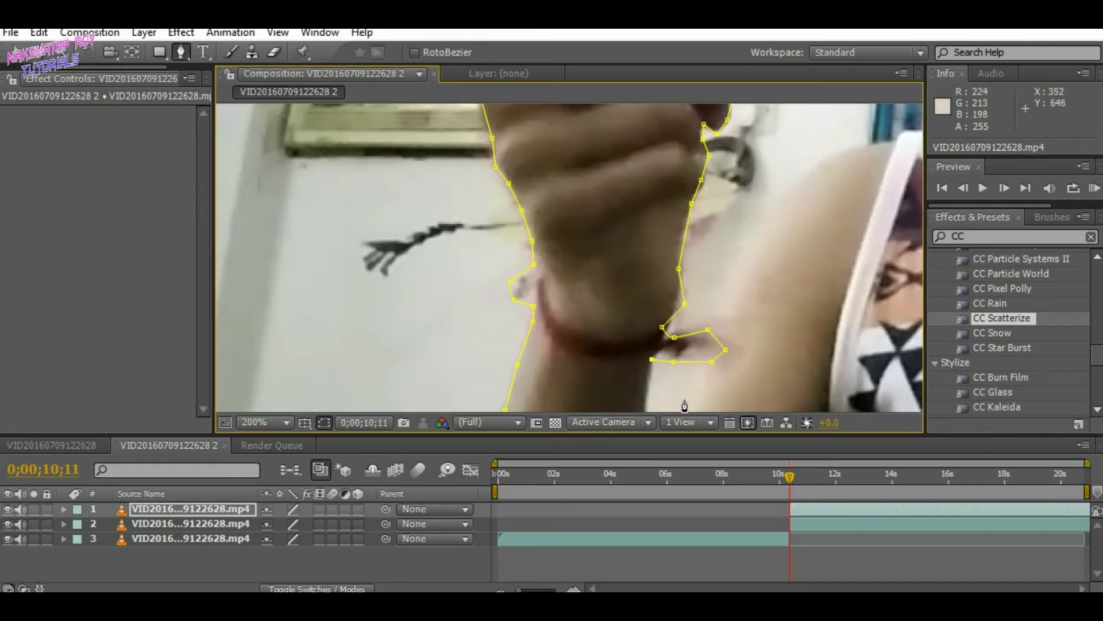
Trace the mask down the inner forearm to the beaded band, and up the outer edge of the upper arm.
left_click_drag(684, 407, 699, 237)
left_click(660, 236)
left_click(665, 279)
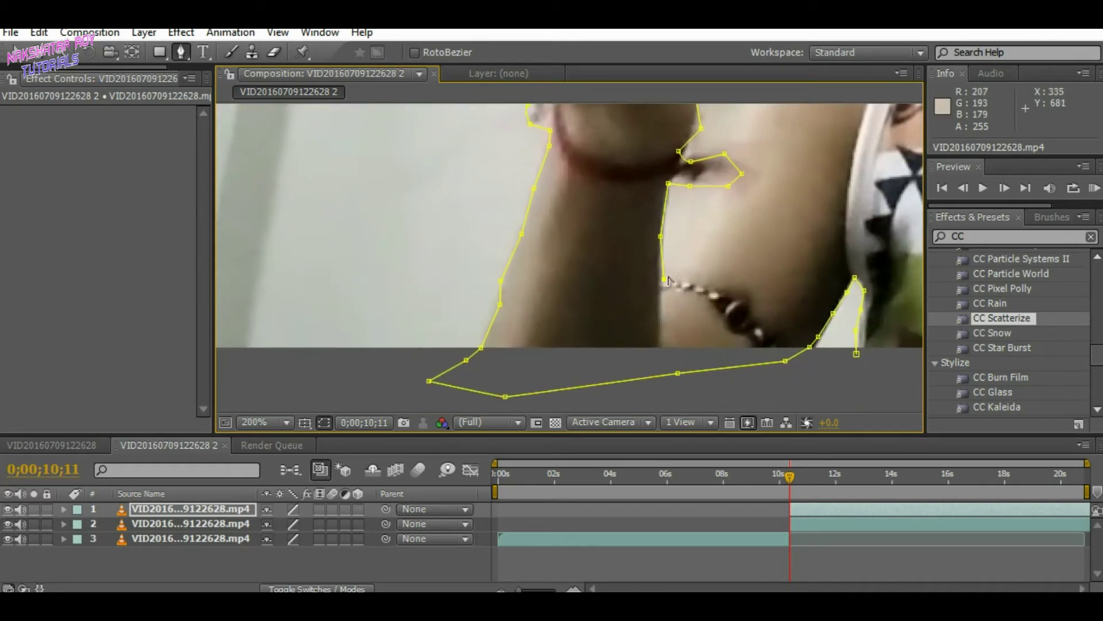
left_click(757, 166)
left_click_drag(770, 142, 690, 297)
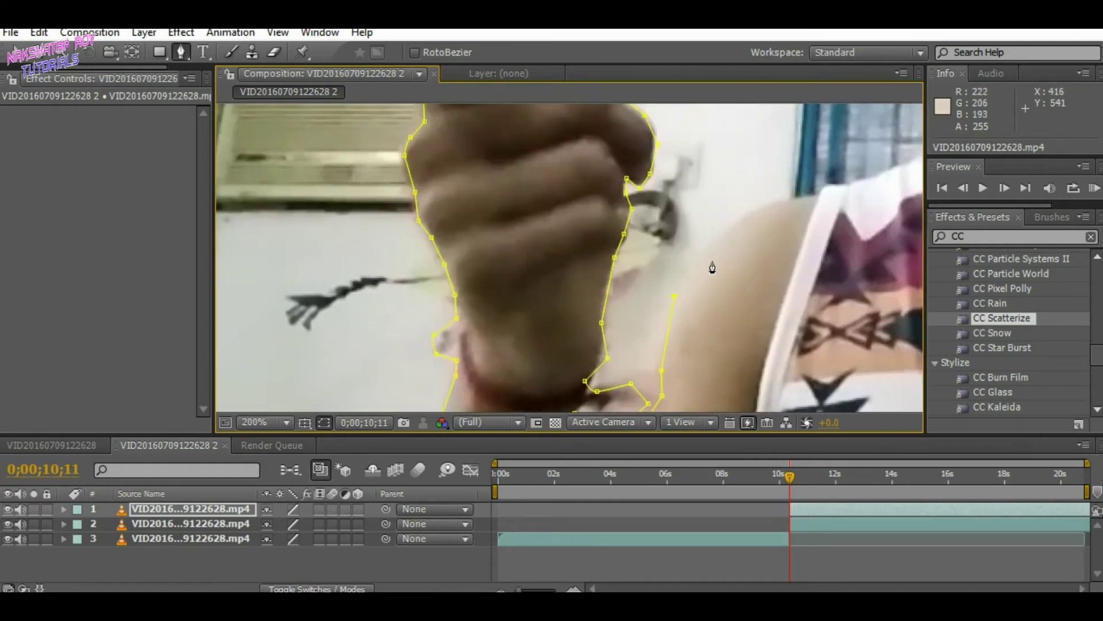
Continue the mask over the shoulder beside the fist and along the shirt strap to the neck.
left_click_drag(820, 197, 509, 333)
left_click(569, 309)
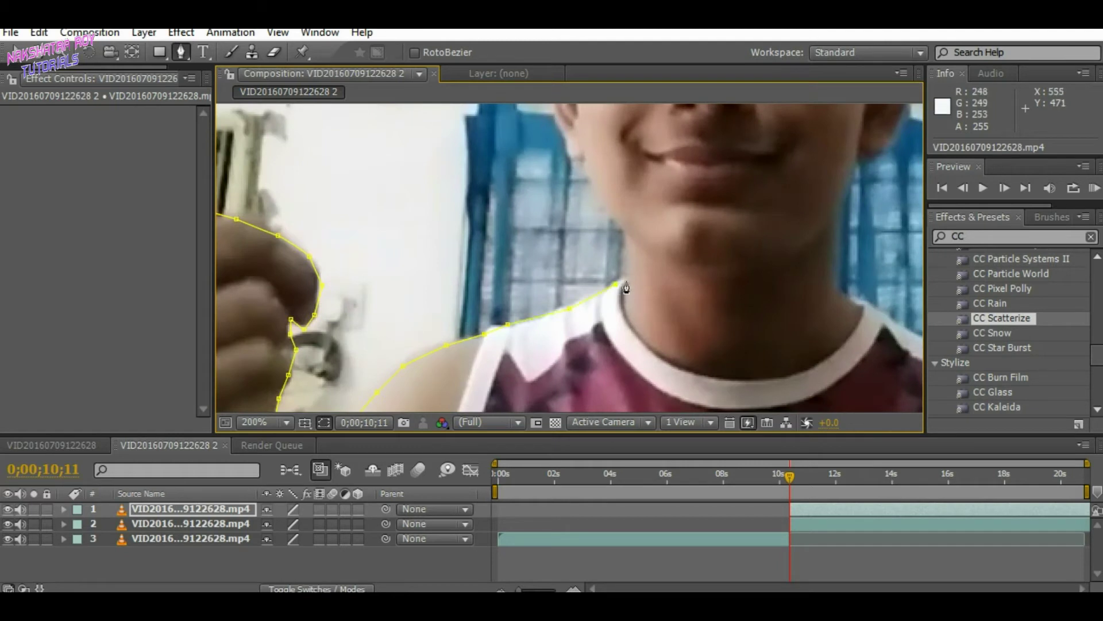
left_click(629, 255)
Trace the mask up the neck and jaw and around the outer edge of the first ear.
left_click_drag(622, 235, 652, 384)
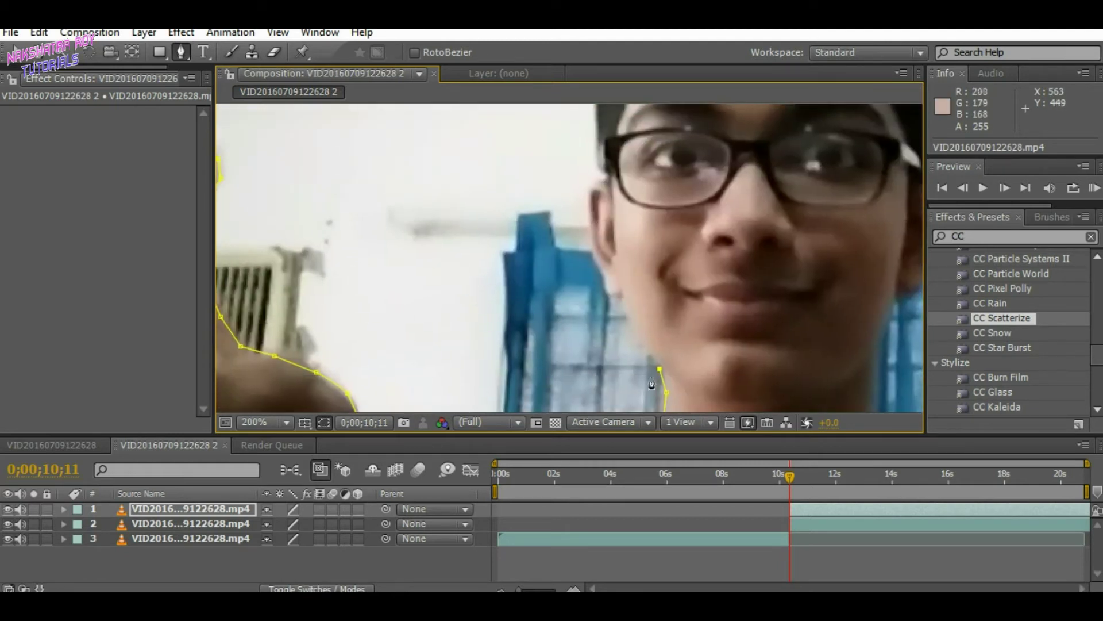
left_click(637, 336)
left_click(621, 316)
left_click(609, 293)
left_click(603, 276)
left_click(593, 250)
left_click(589, 196)
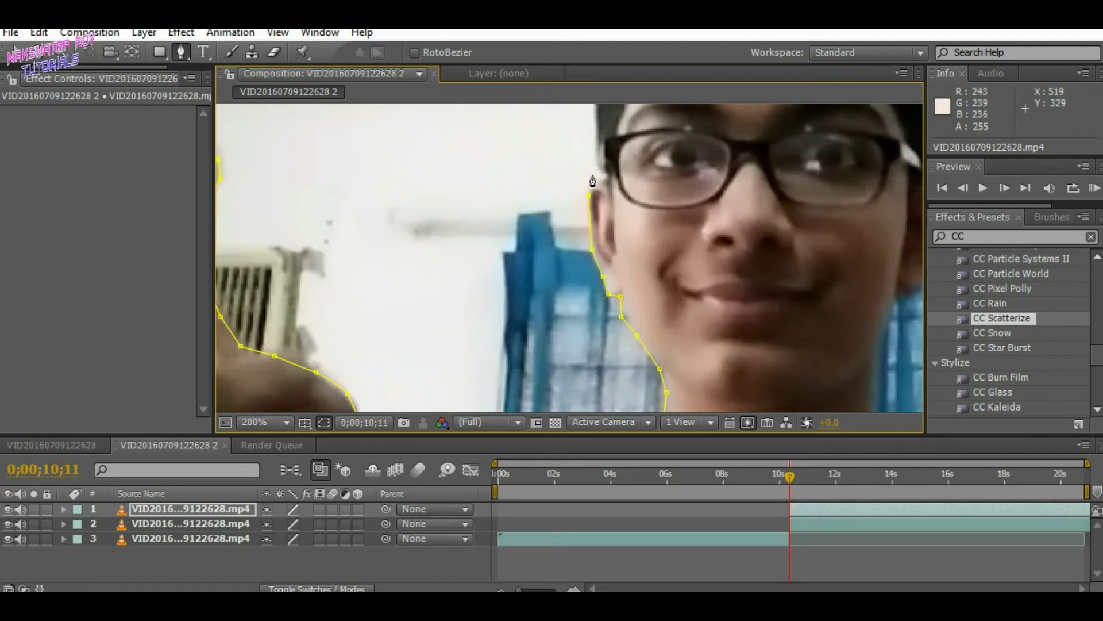
Continue the mask from the top of the ear up the side of the hair.
left_click_drag(603, 171, 618, 343)
left_click(611, 293)
left_click(620, 248)
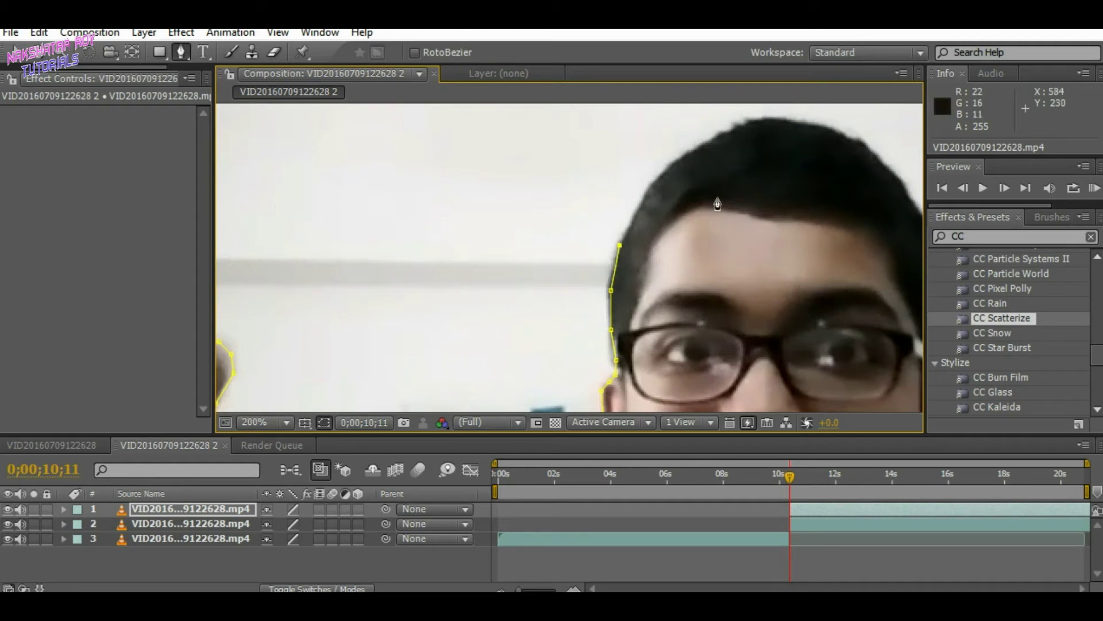
left_click_drag(716, 202, 616, 326)
left_click(541, 330)
left_click(572, 293)
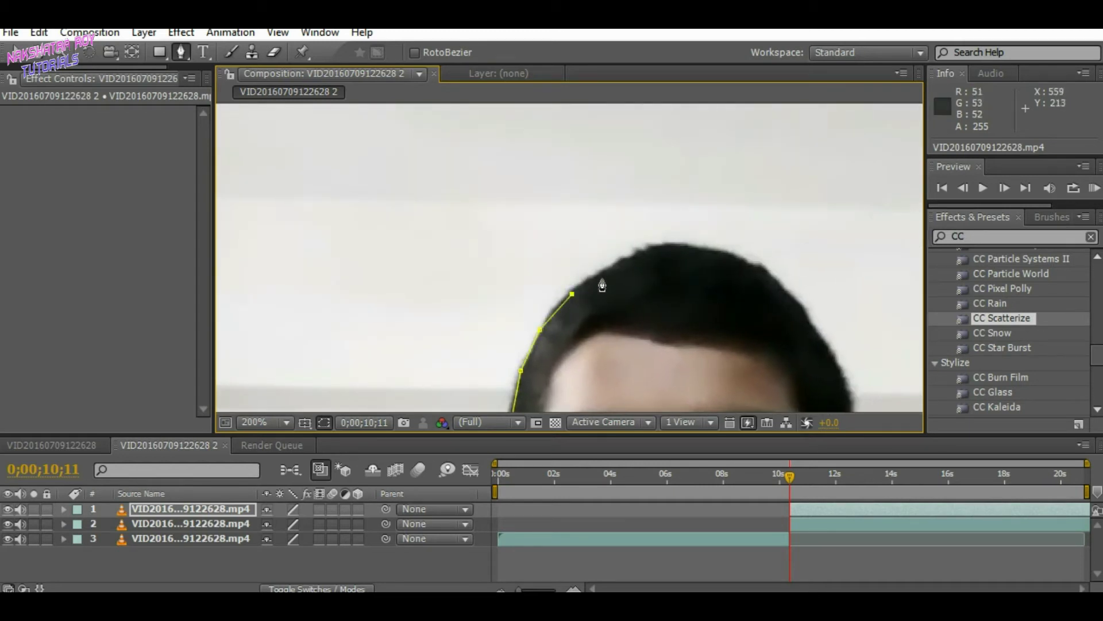
Trace the mask over the crown of the head along the hair outline.
left_click(608, 267)
left_click(662, 248)
left_click(704, 248)
left_click(745, 261)
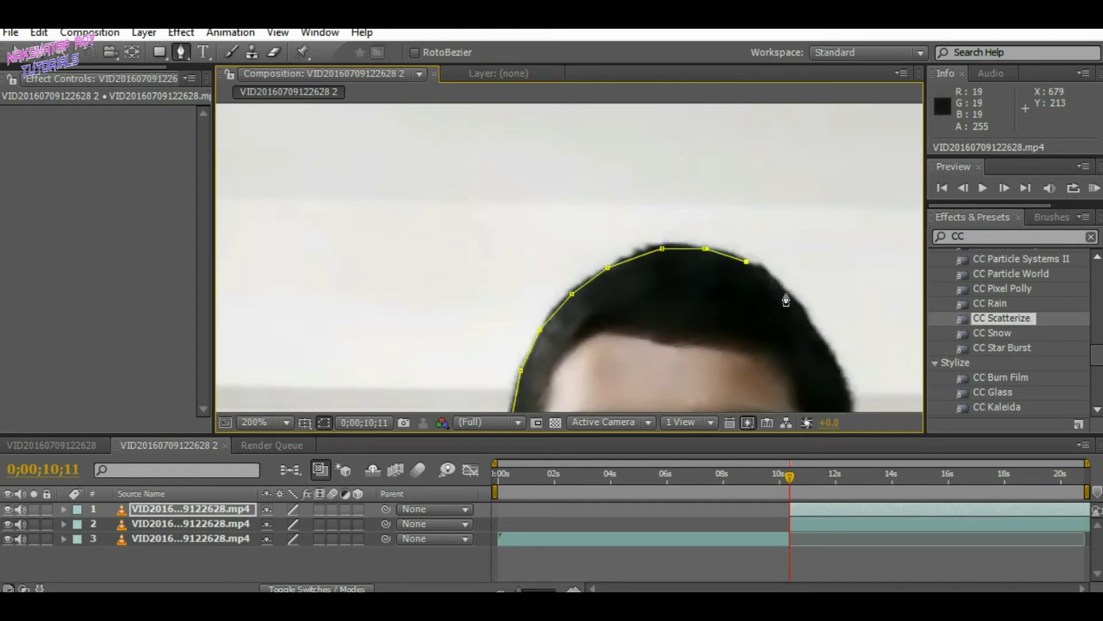
left_click(798, 298)
Continue the mask down the far side of the hair to just above the second ear.
left_click_drag(866, 386, 726, 264)
left_click(702, 257)
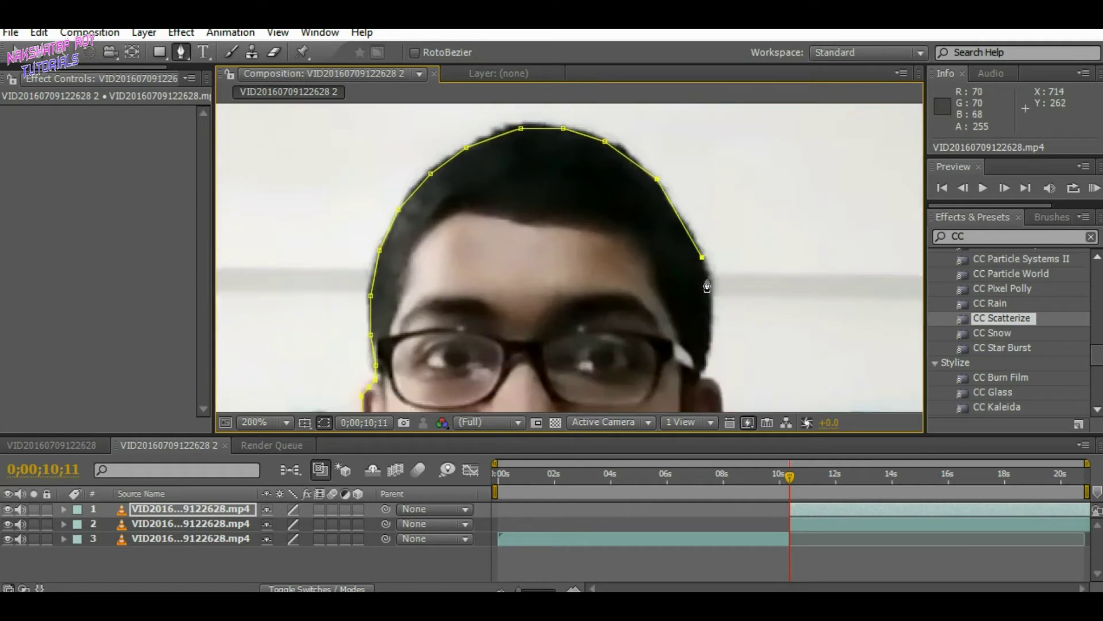
left_click(712, 289)
left_click(710, 338)
left_click(703, 368)
Trace the mask around the outer edge of the second ear to below its lobe.
left_click_drag(751, 357, 667, 218)
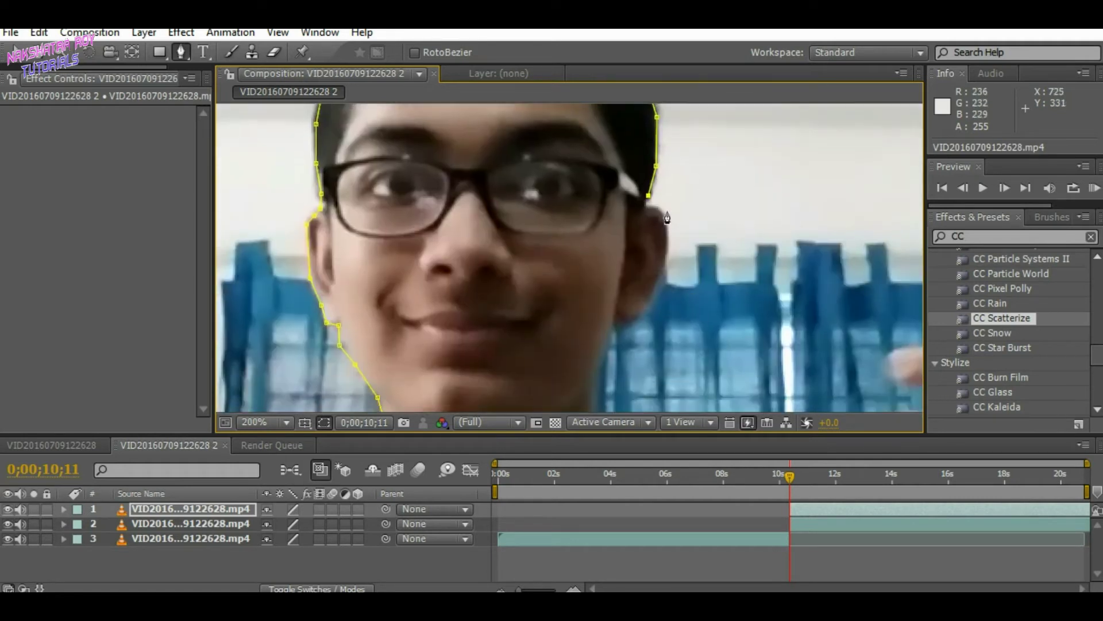
left_click(668, 234)
left_click(662, 280)
left_click(650, 308)
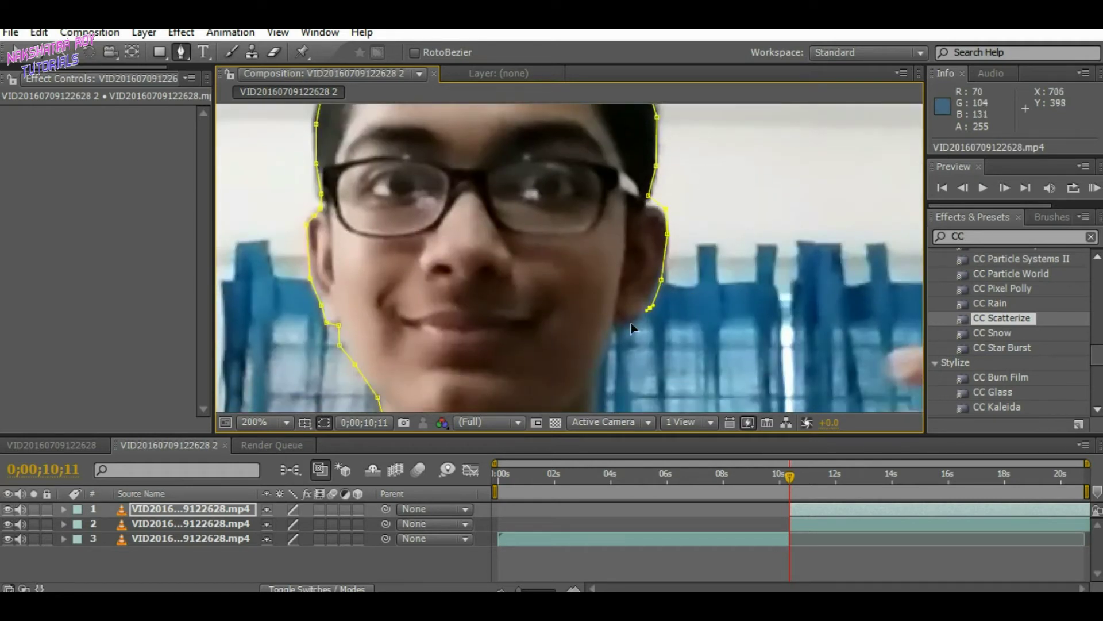
left_click(615, 326)
Continue the mask down the jaw and neck to the shirt collar.
left_click_drag(644, 368, 647, 240)
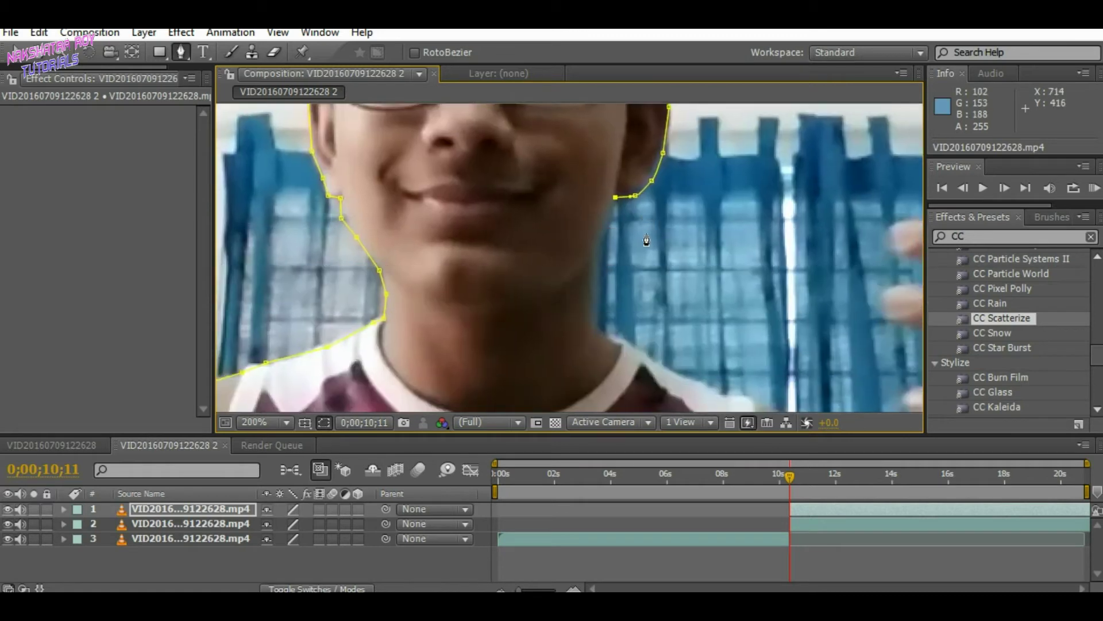
left_click(599, 236)
left_click(595, 263)
left_click(594, 302)
left_click(595, 326)
left_click(626, 340)
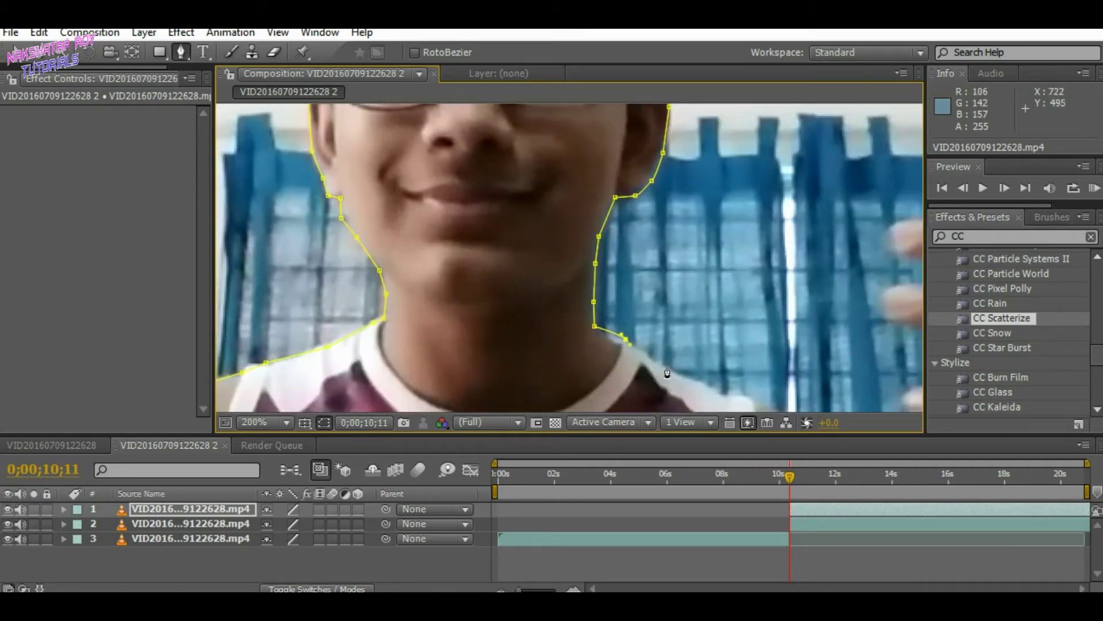
Trace the mask along the shirt strap and over the rounded shoulder beside the snapping hand.
left_click(679, 378)
left_click_drag(726, 403, 606, 286)
left_click(606, 282)
left_click(622, 281)
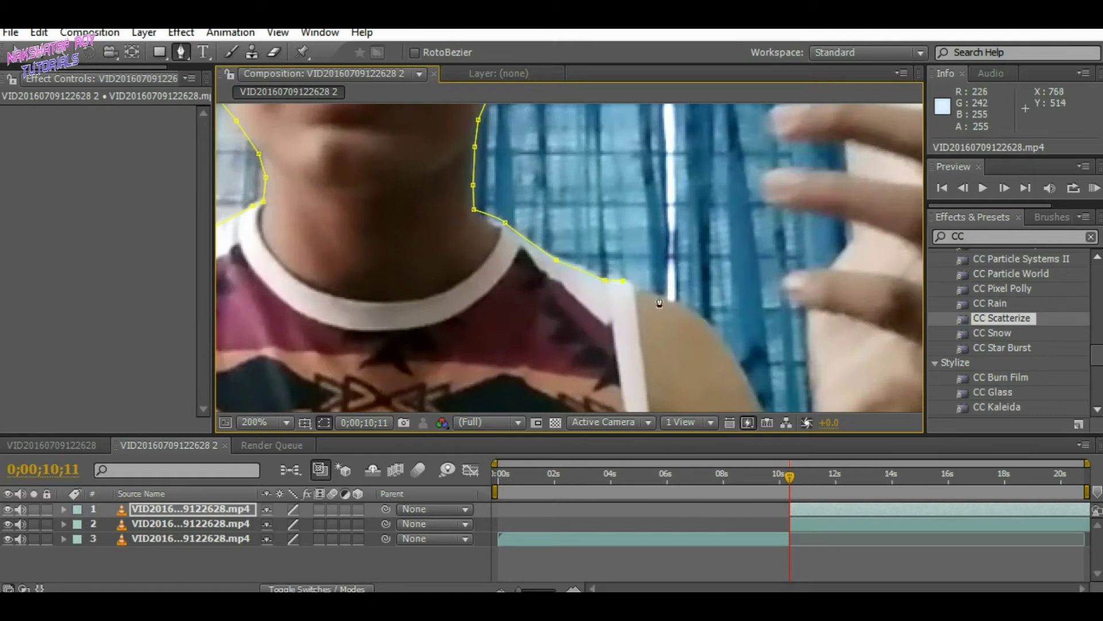
left_click(672, 298)
left_click(714, 332)
Continue the mask down the upper arm to the point where it meets the raised forearm.
left_click_drag(788, 361, 625, 234)
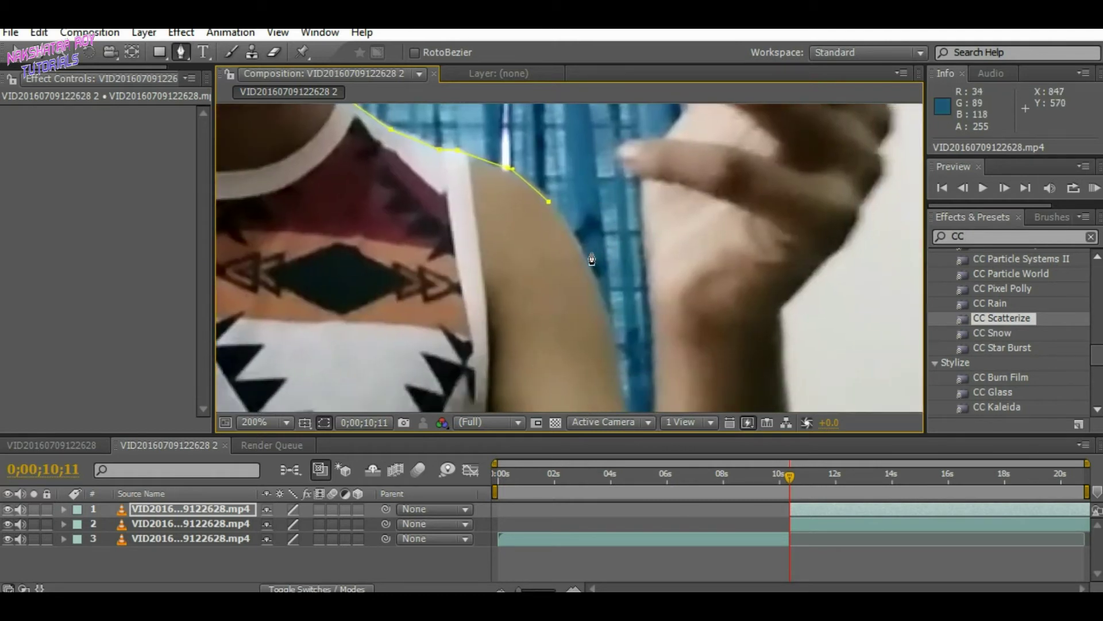
left_click(590, 267)
left_click(607, 298)
left_click_drag(644, 344, 614, 241)
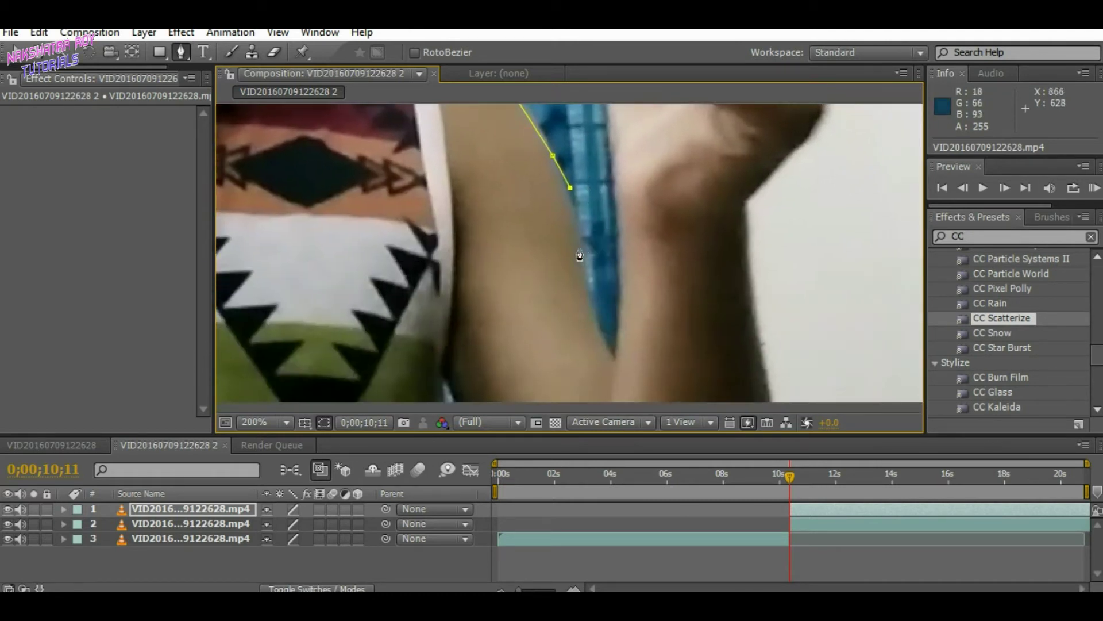
left_click(581, 249)
left_click(590, 288)
left_click(603, 337)
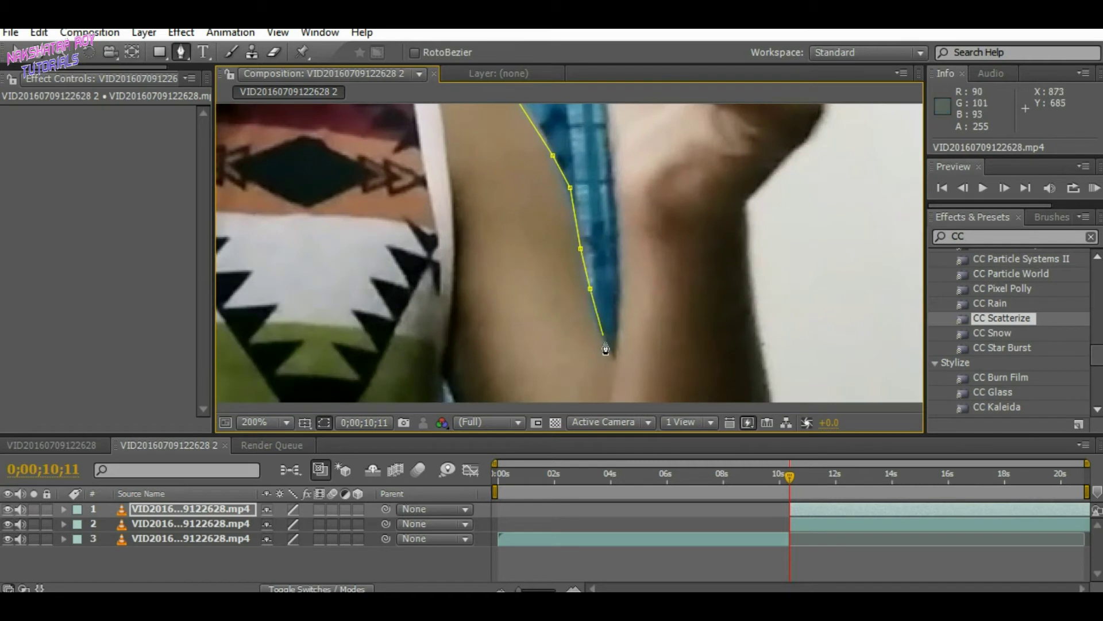
left_click(616, 355)
Trace the mask up the inner edge of the forearm and palm to the lowest finger's tip.
scroll(660, 288, "up", 5)
left_click(646, 321)
left_click(646, 287)
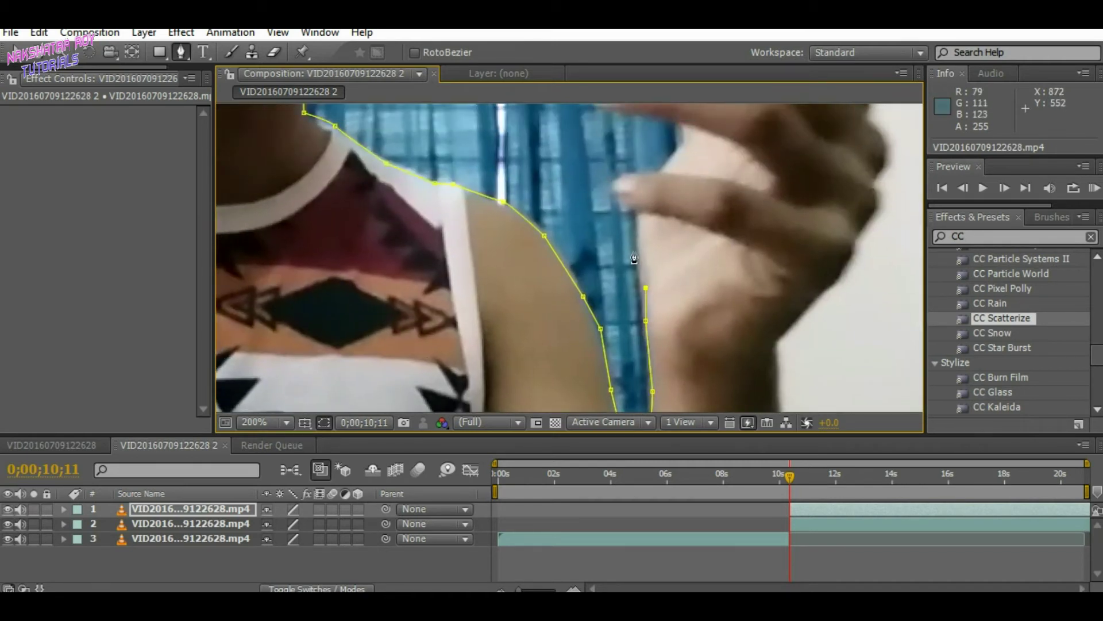
left_click(633, 251)
left_click(638, 211)
left_click(625, 197)
left_click(616, 186)
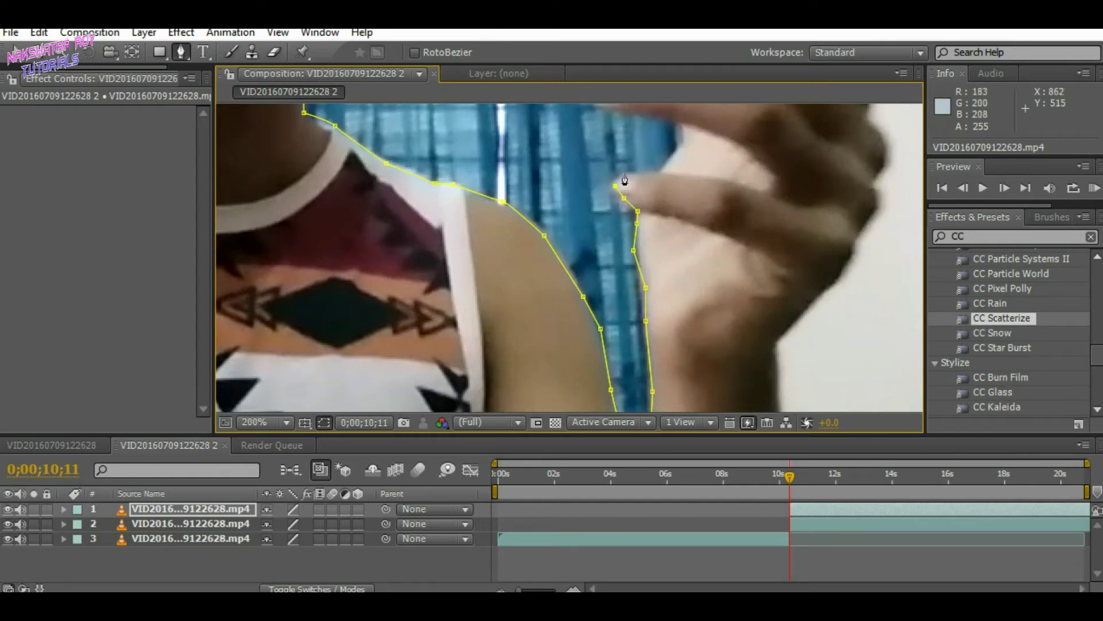
Continue the mask over the lowest fingertip, across the gap, and along the underside of the middle extended finger.
left_click(635, 172)
left_click(653, 172)
left_click_drag(692, 262, 639, 353)
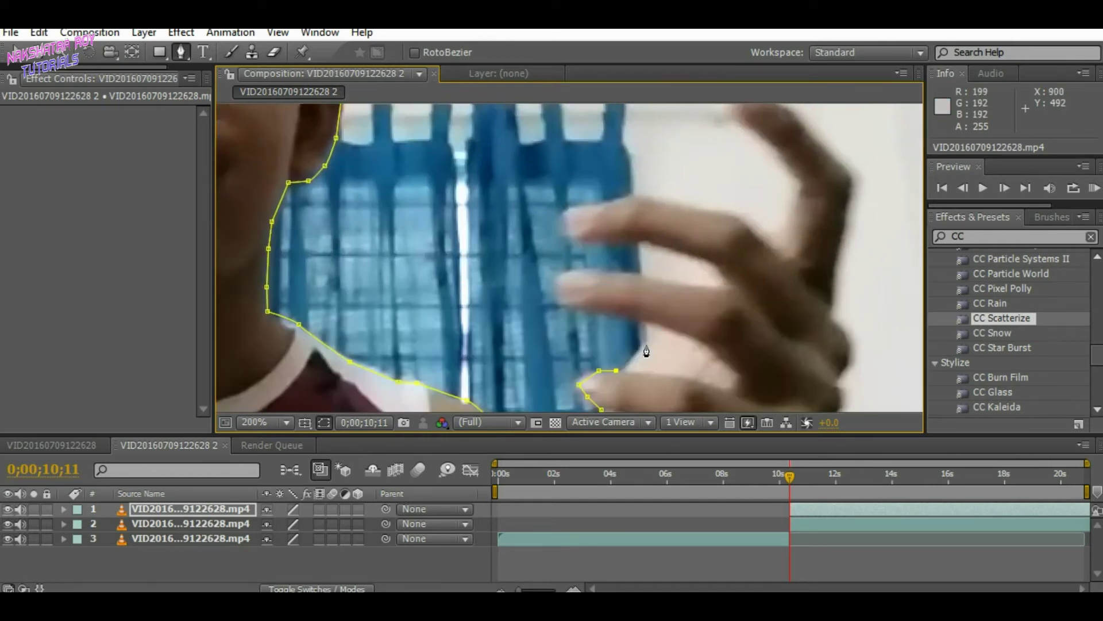
left_click(646, 345)
left_click(635, 321)
left_click(594, 315)
left_click(561, 304)
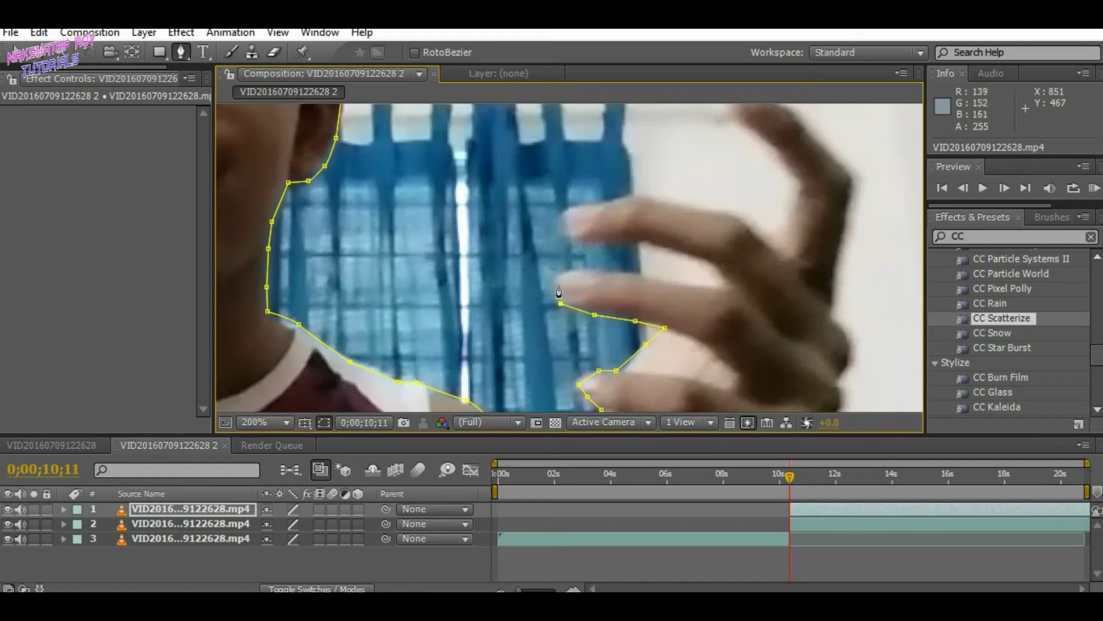
Trace the mask around the middle extended finger's tip and along its upper edge to the finger gap.
left_click(570, 270)
left_click(617, 276)
left_click(663, 275)
left_click(701, 286)
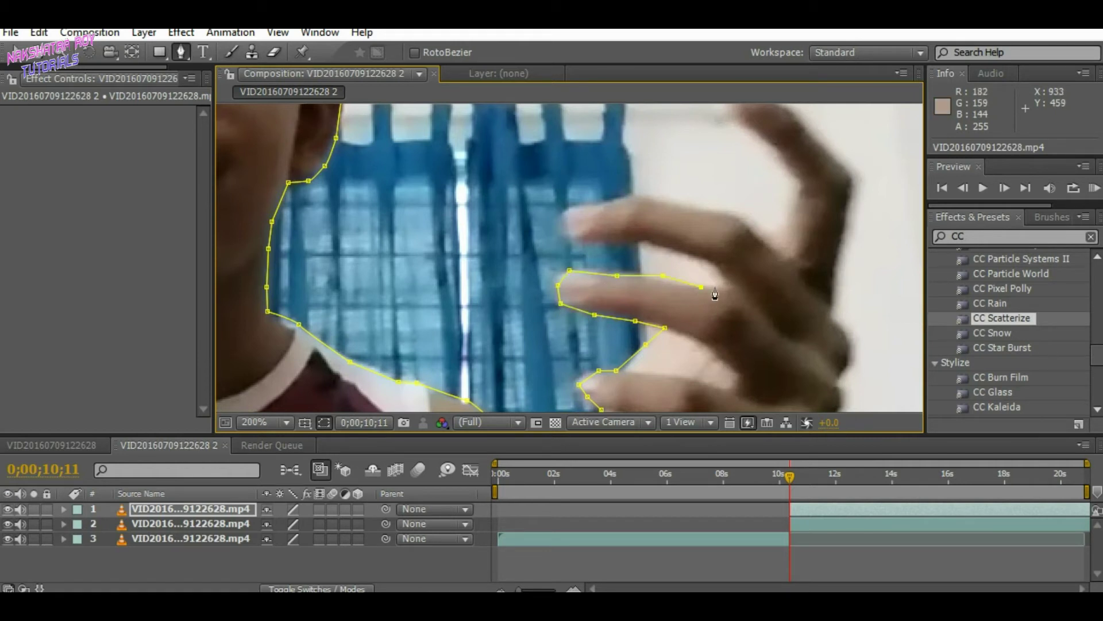
left_click(720, 287)
Continue the mask out of the gap along the underside of the upper extended finger to its tip.
left_click(649, 243)
left_click(625, 243)
left_click(589, 243)
left_click(569, 240)
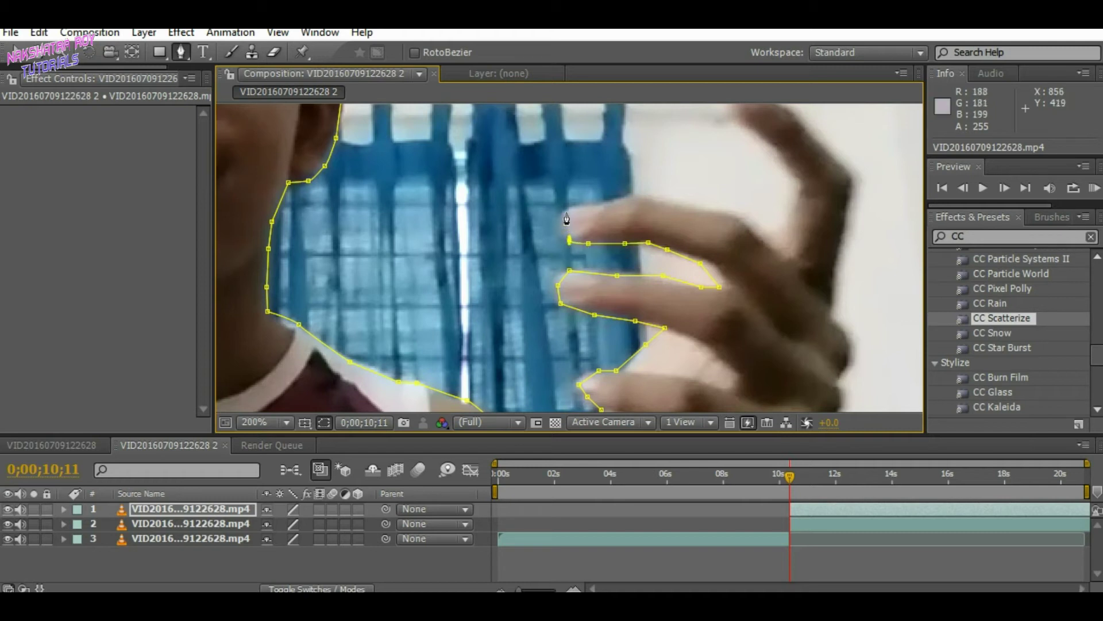
Trace the mask around the upper extended finger's tip and along its top edge to the raised finger's base.
left_click(589, 201)
left_click(606, 201)
left_click(638, 197)
left_click(689, 205)
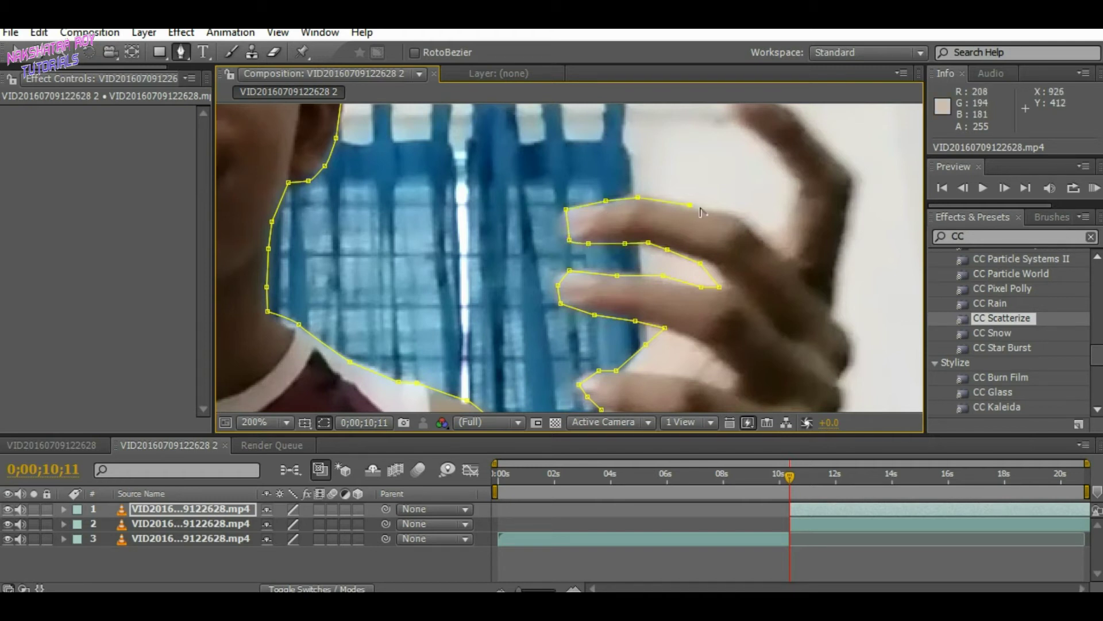
left_click(734, 217)
left_click(765, 236)
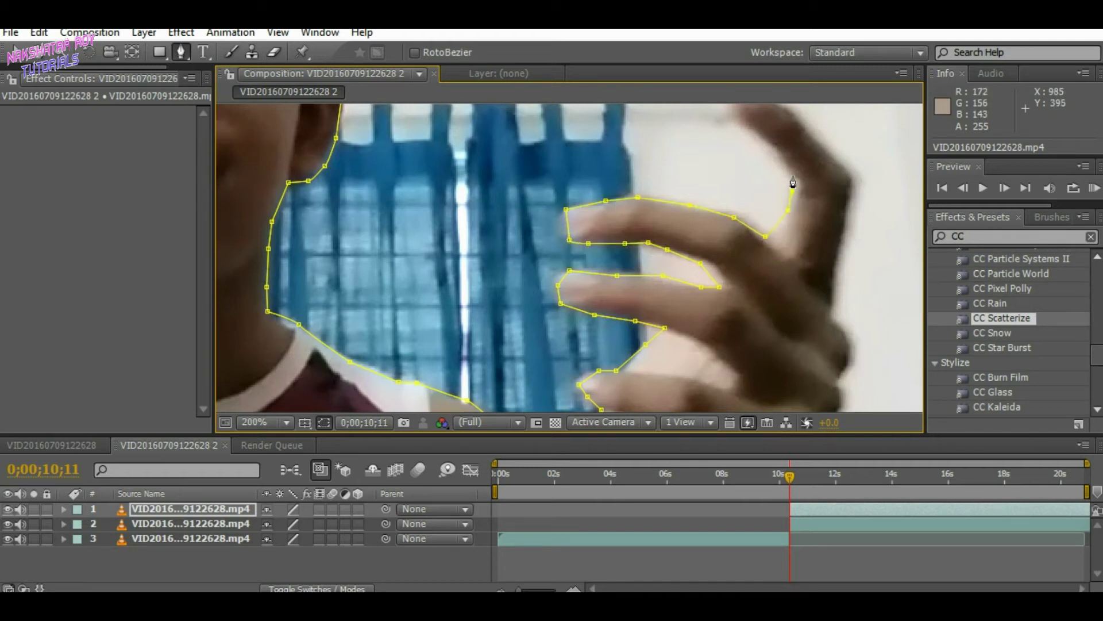
Continue the mask up the inner side of the raised bent finger, around its tip, and onto its outer side.
left_click_drag(793, 183, 704, 370)
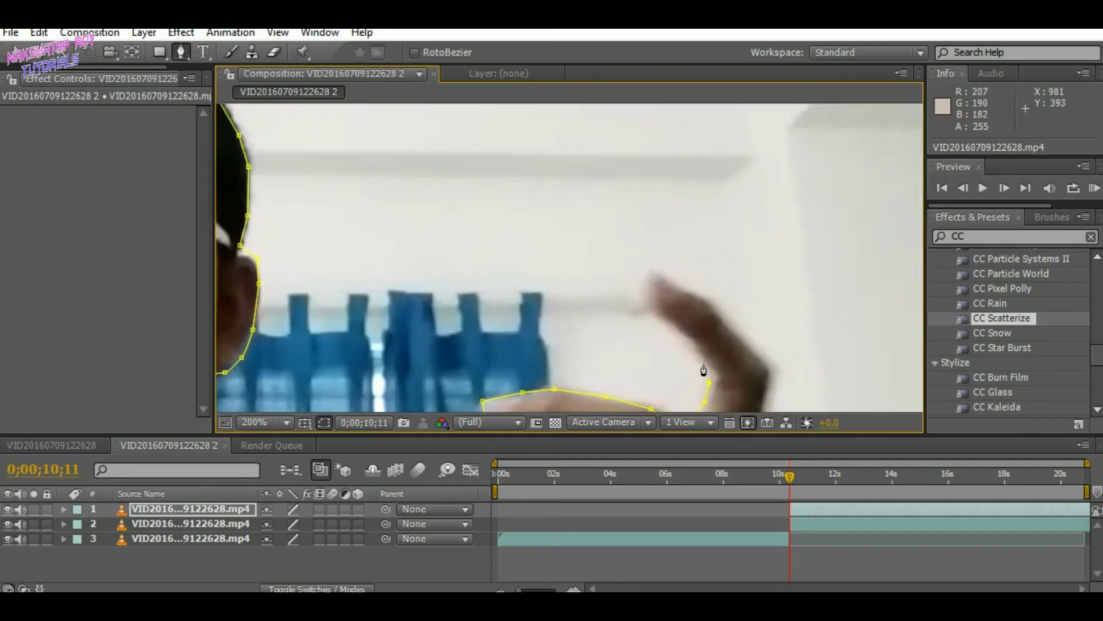
left_click(660, 313)
left_click(650, 288)
left_click(656, 271)
left_click(706, 299)
left_click(736, 341)
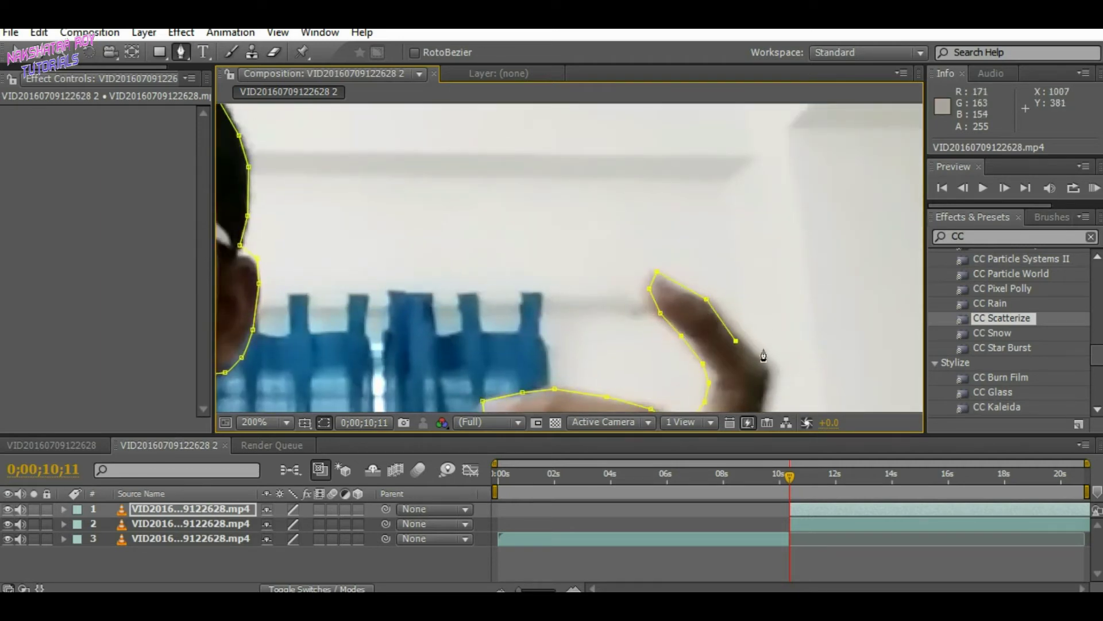
Trace the mask around the raised finger's bent joint and down its outer side to the knuckles.
left_click(770, 364)
left_click_drag(786, 390, 732, 214)
left_click(719, 235)
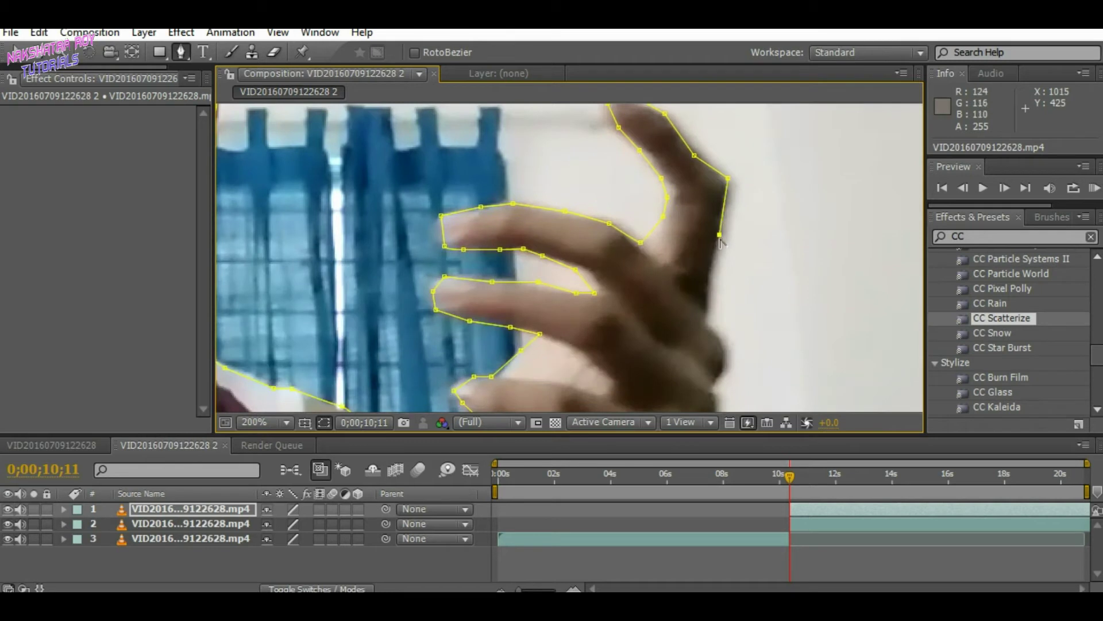
left_click(713, 286)
left_click(707, 316)
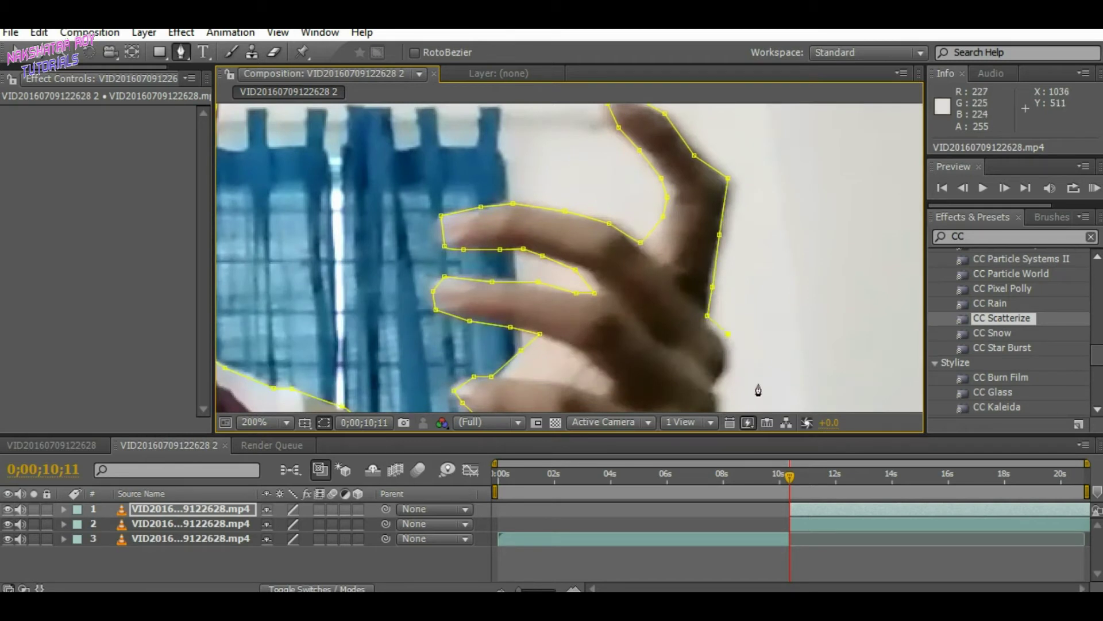
Continue the mask around the outer knuckles and down the outer edge of the hand toward the wrist.
left_click_drag(759, 391, 723, 259)
left_click(718, 249)
left_click(705, 250)
left_click(707, 268)
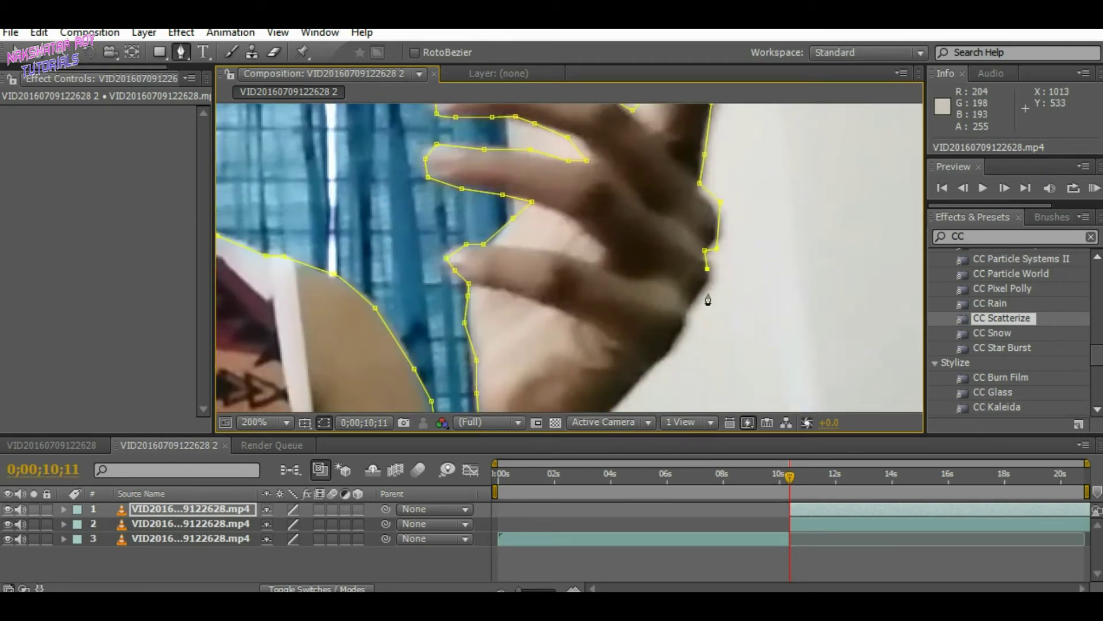
left_click(700, 298)
left_click_drag(722, 352, 732, 192)
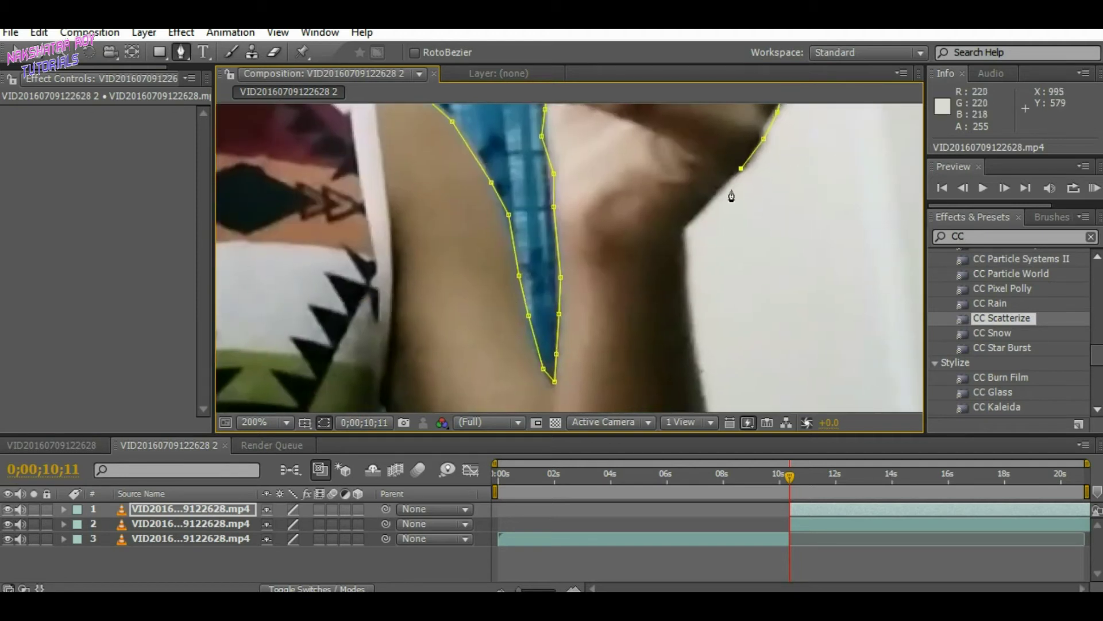
Trace the mask around the base of the hand and down the outer forearm to the lower edge of the frame.
left_click(717, 192)
left_click(697, 217)
left_click_drag(683, 239, 607, 114)
left_click(620, 218)
left_click(630, 281)
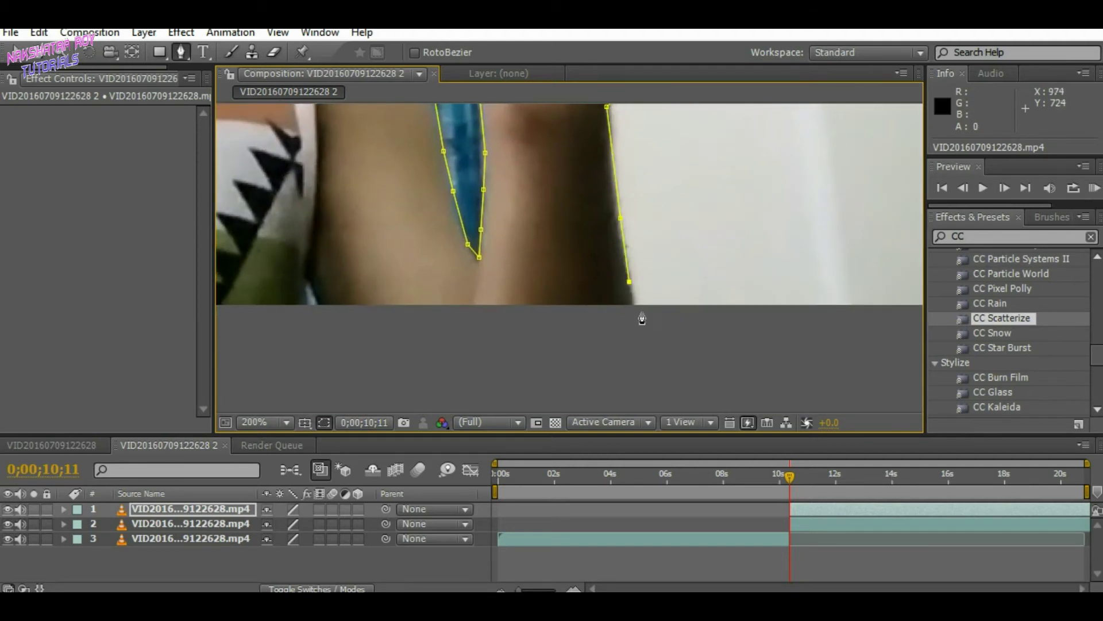
left_click(637, 305)
Run the mask below the frame back toward the torso and around the small gap between the arm and the shirt.
left_click_drag(538, 348, 487, 350)
left_click(301, 340)
left_click(317, 304)
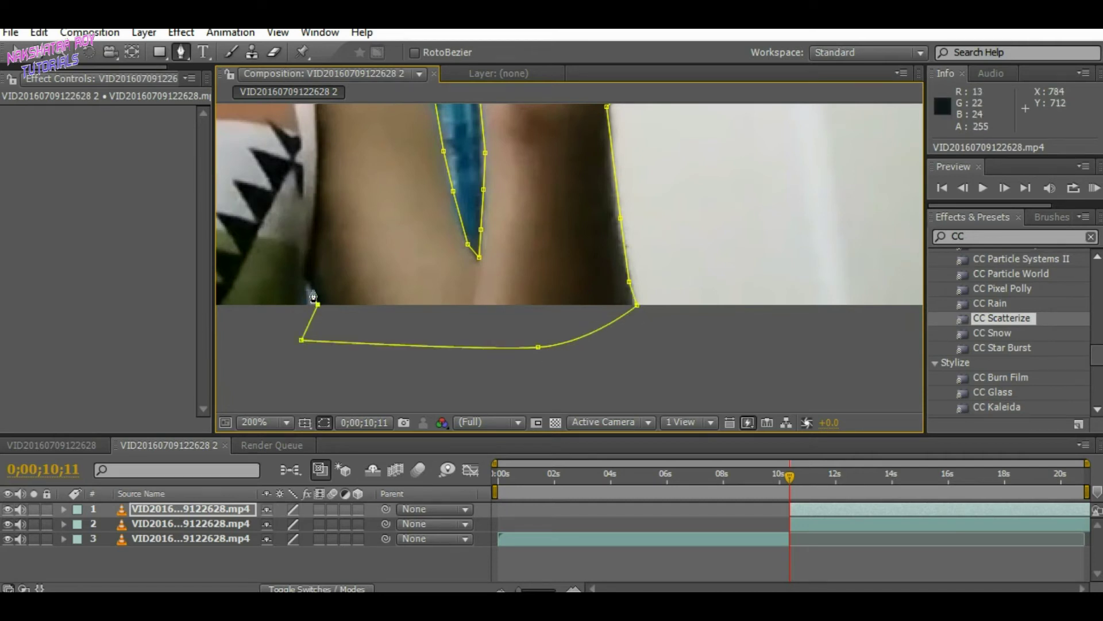
left_click(309, 281)
left_click(306, 303)
Extend the mask beneath the torso outside the frame and close it at its starting point.
left_click_drag(296, 338, 726, 374)
left_click_drag(417, 361, 412, 361)
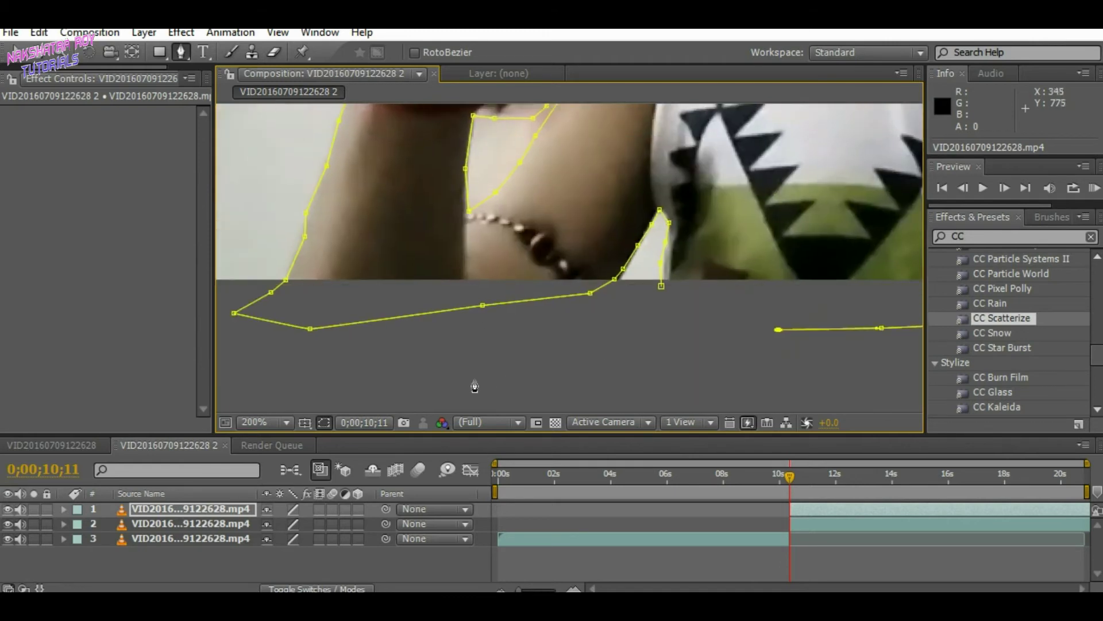
left_click(476, 379)
left_click(661, 287)
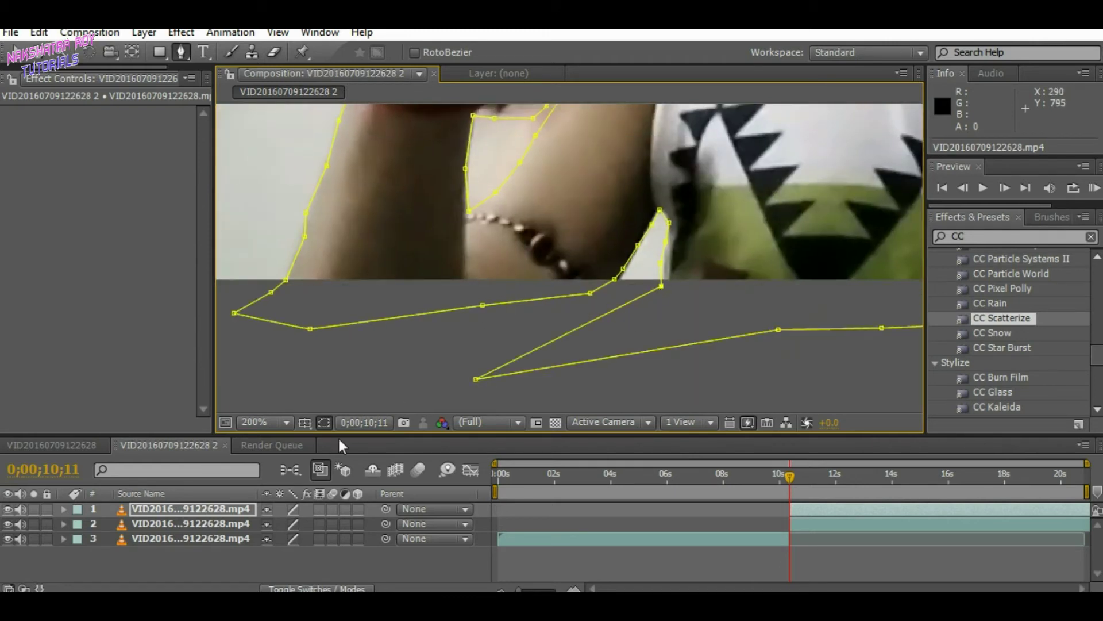
Fit the composition in the viewer and hide layers 2 and 3 to isolate the masked person.
left_click(257, 418)
left_click(298, 132)
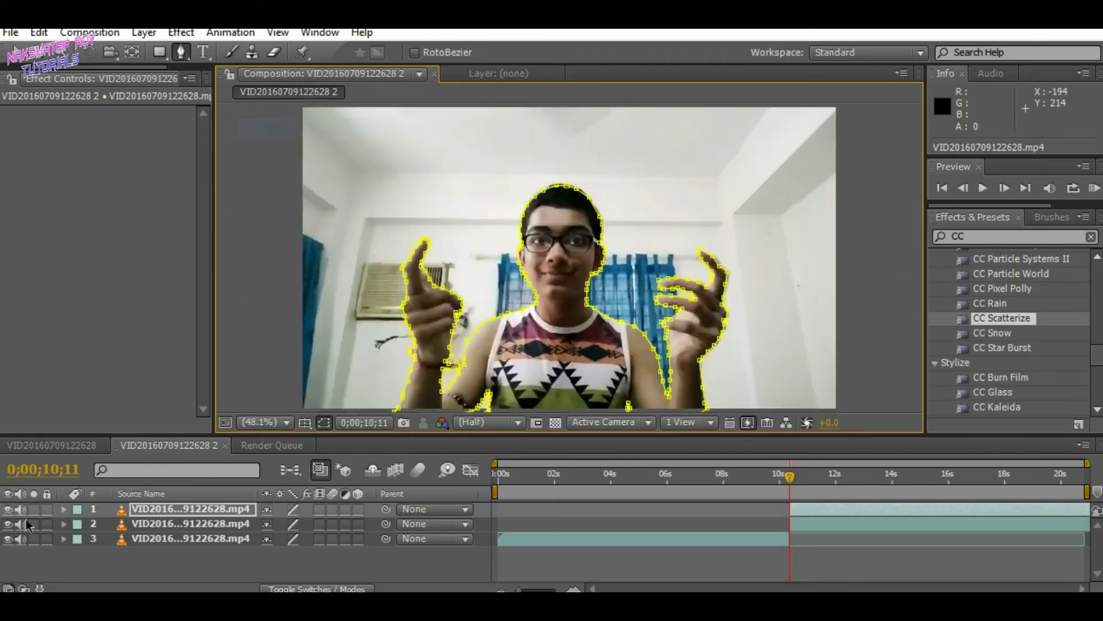
left_click(16, 562)
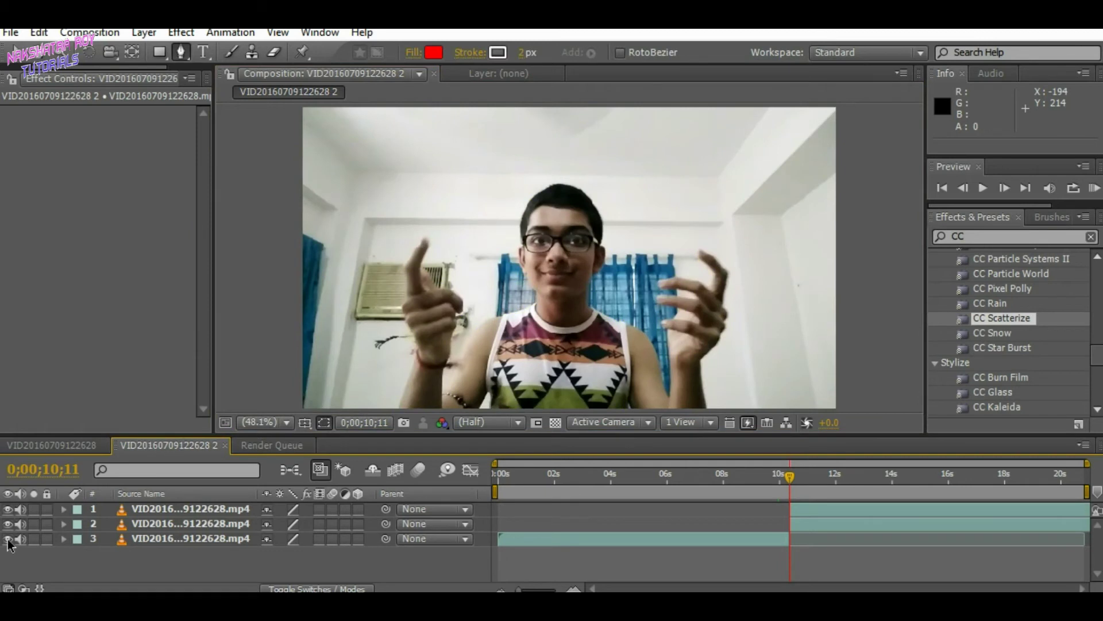
left_click(8, 539)
left_click(7, 524)
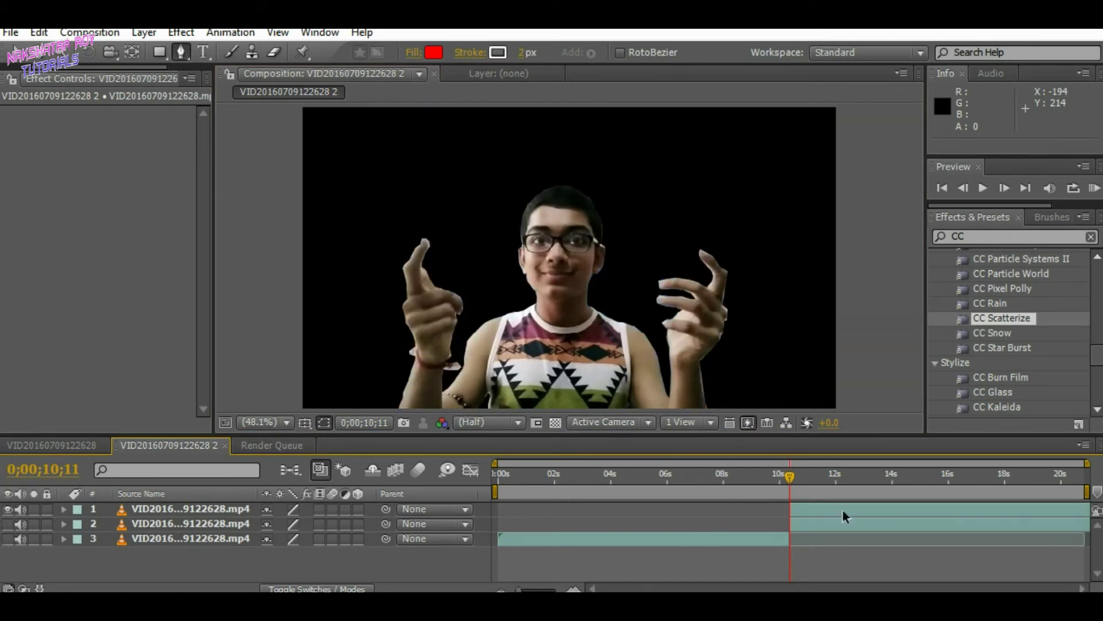
mouse_move(789, 477)
left_mouse_down()
mouse_move(991, 496)
mouse_move(790, 483)
left_mouse_up()
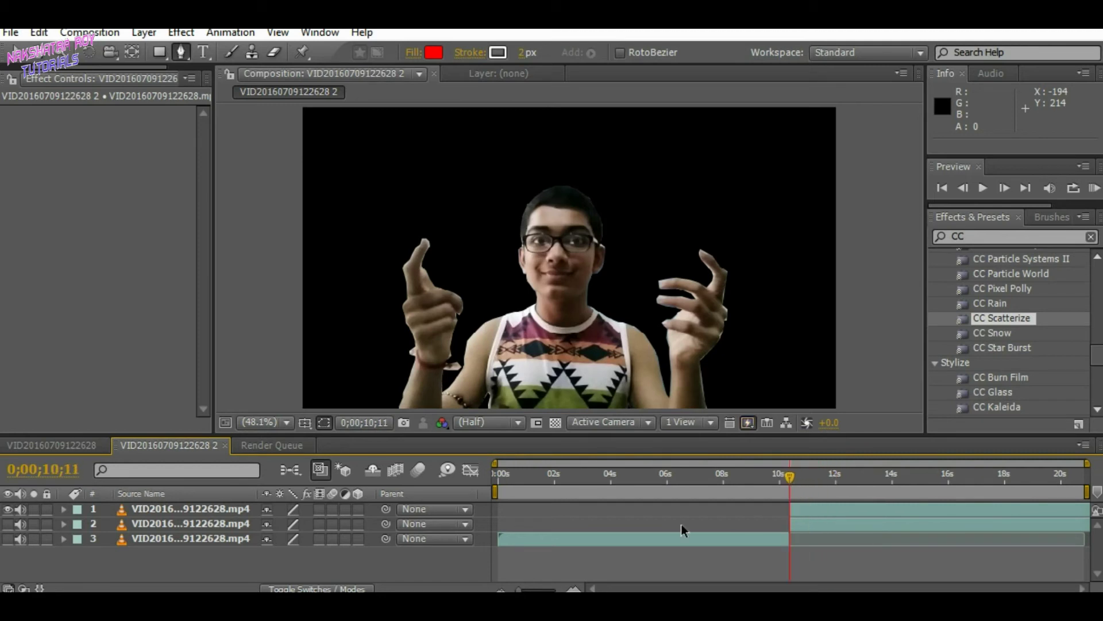
Set the Mask Feather of Mask 1 on the top layer to 3 pixels.
left_click(63, 508)
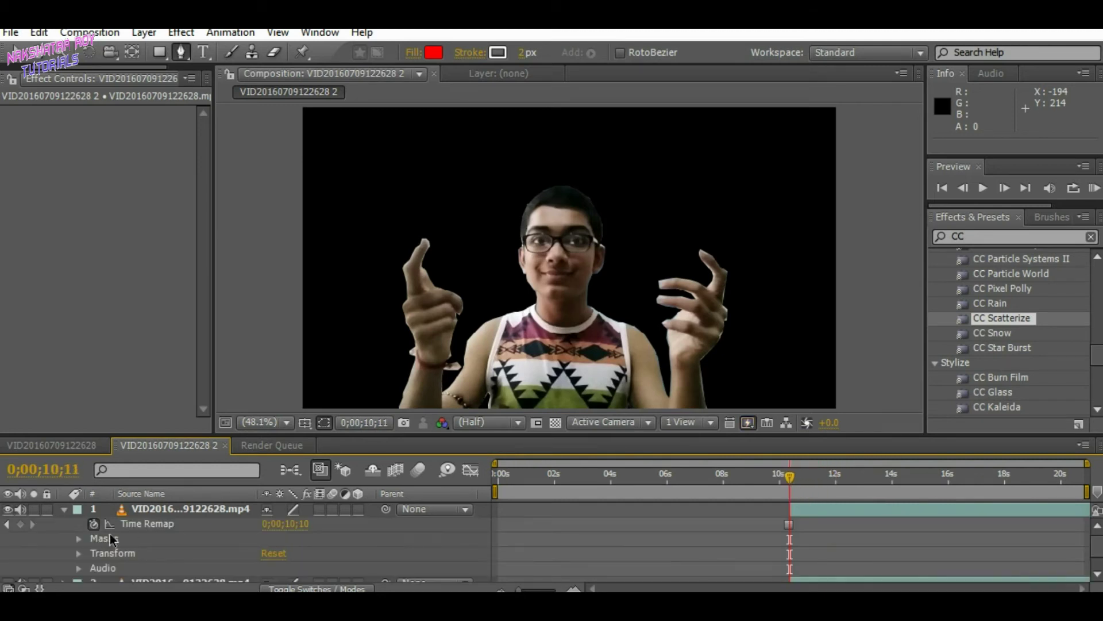
left_click(79, 538)
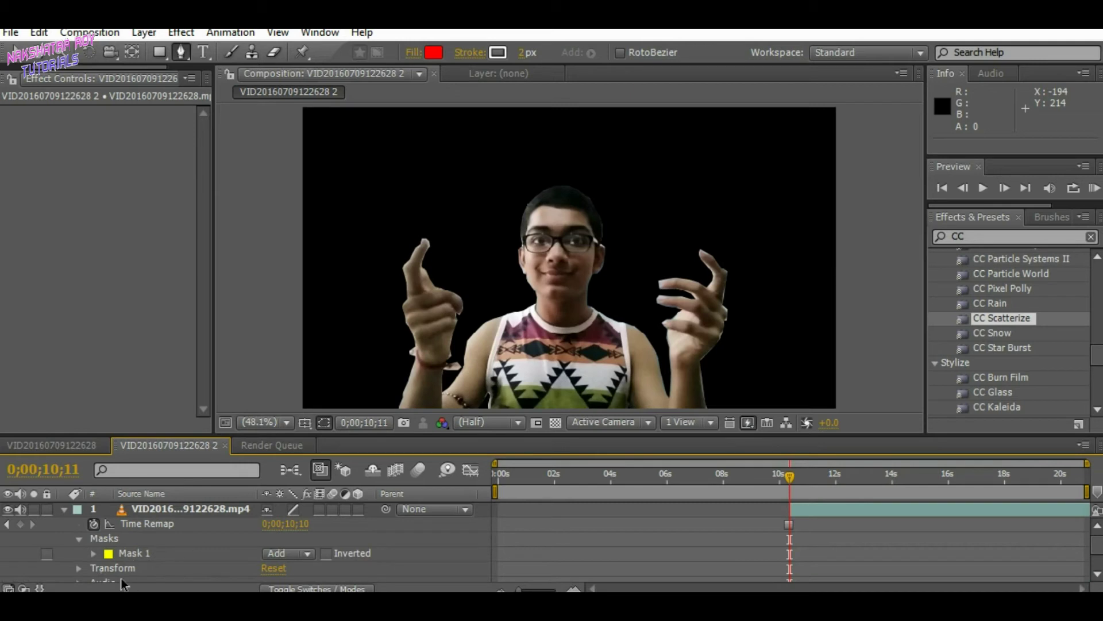
left_click(95, 553)
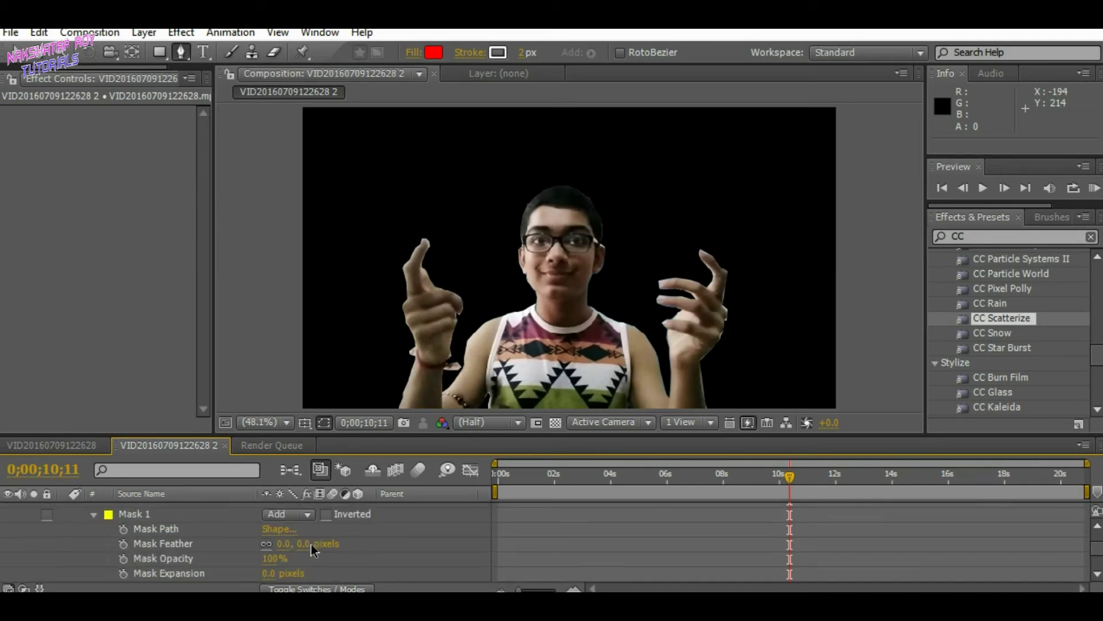
left_click(310, 545)
type("3")
left_click(95, 357)
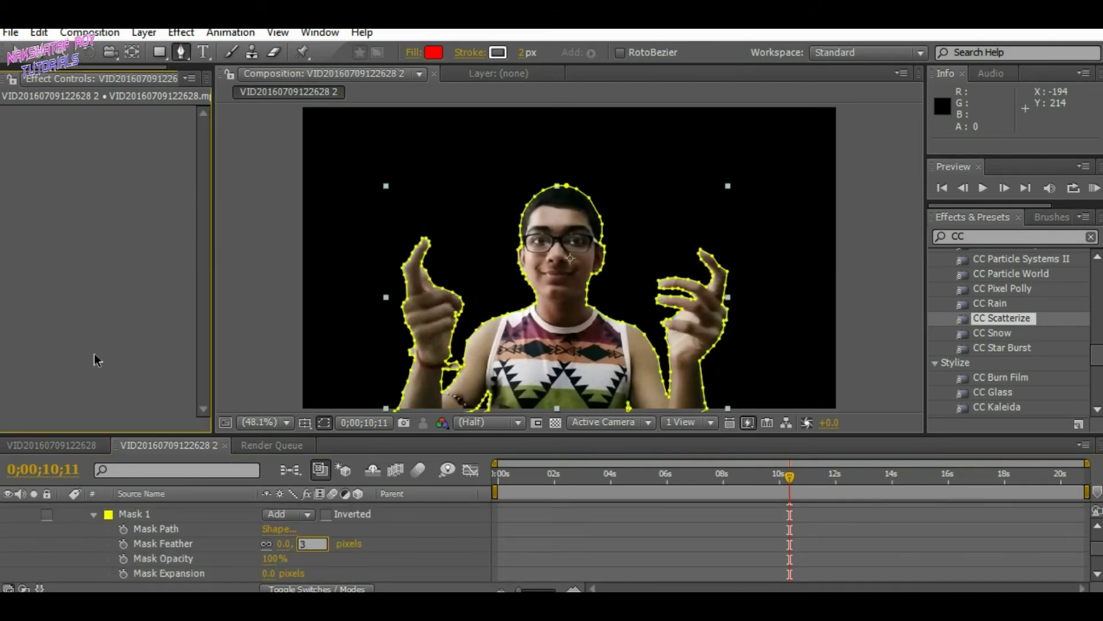
left_click(92, 516)
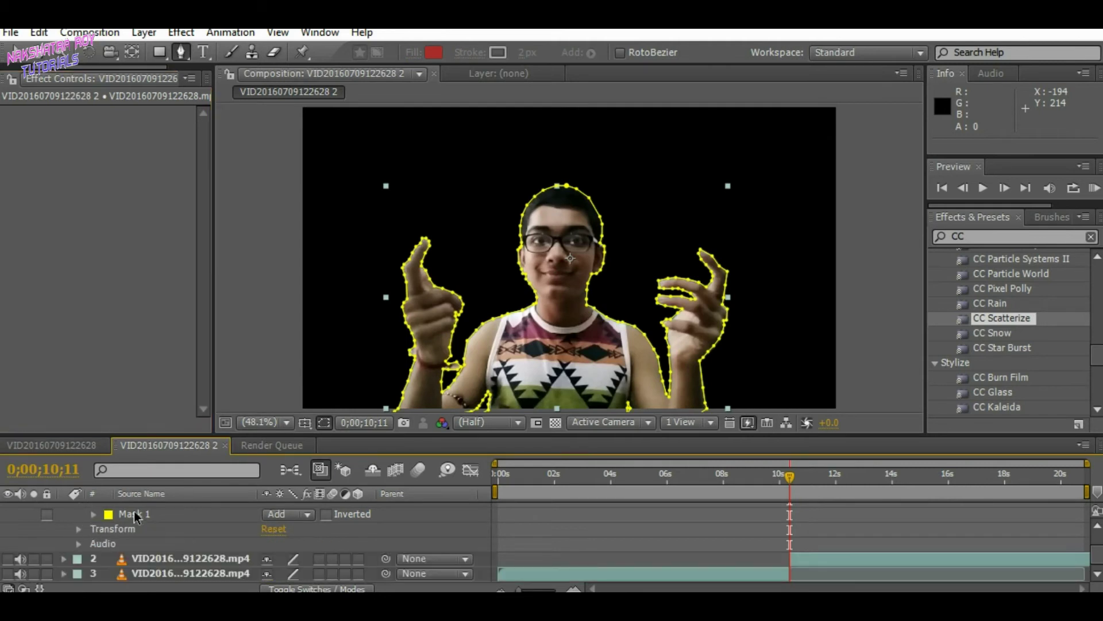
scroll(80, 511, "up", 2)
left_click(64, 509)
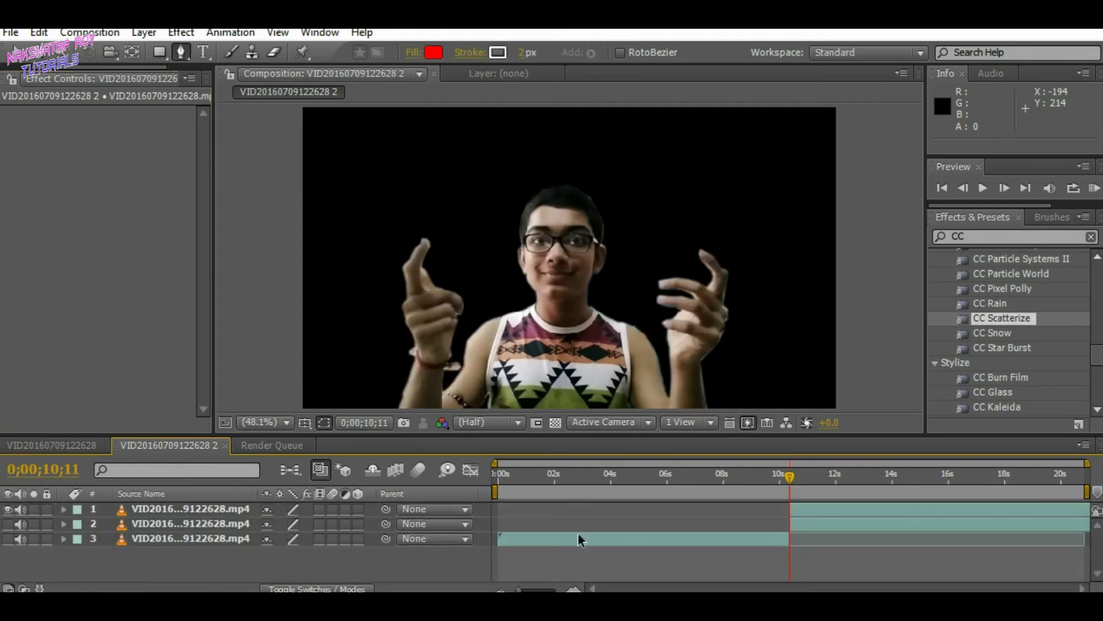
Find the CC effects and apply CC Scatterize to the masked top layer.
mouse_move(800, 474)
left_mouse_down()
mouse_move(832, 476)
mouse_move(757, 478)
mouse_move(789, 477)
left_mouse_up()
left_click(990, 237)
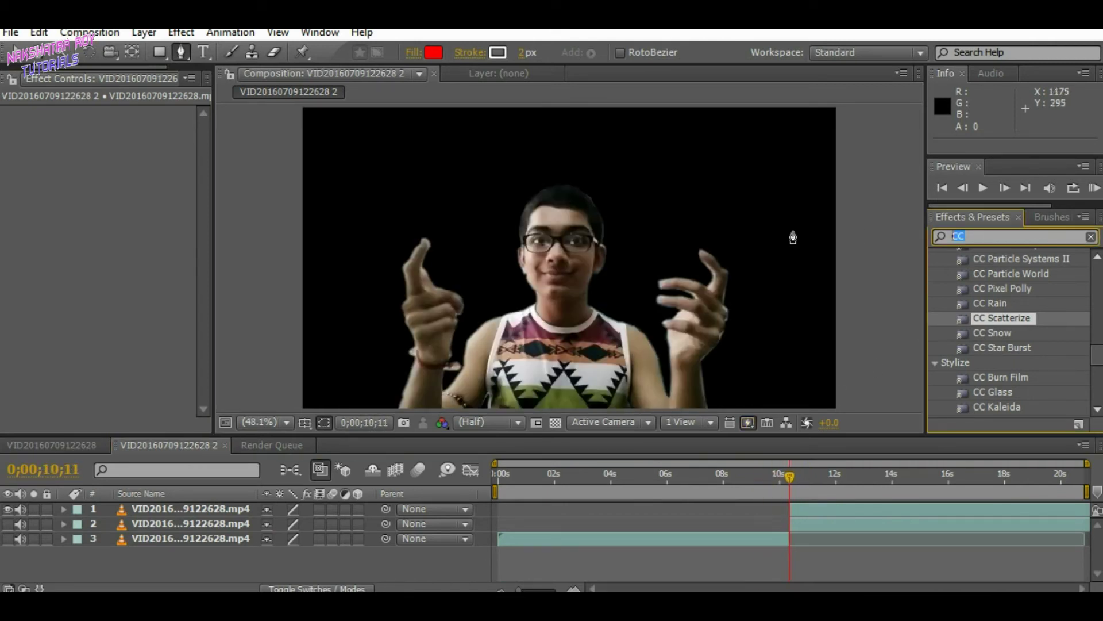
type("CC")
left_click_drag(1100, 360, 1099, 359)
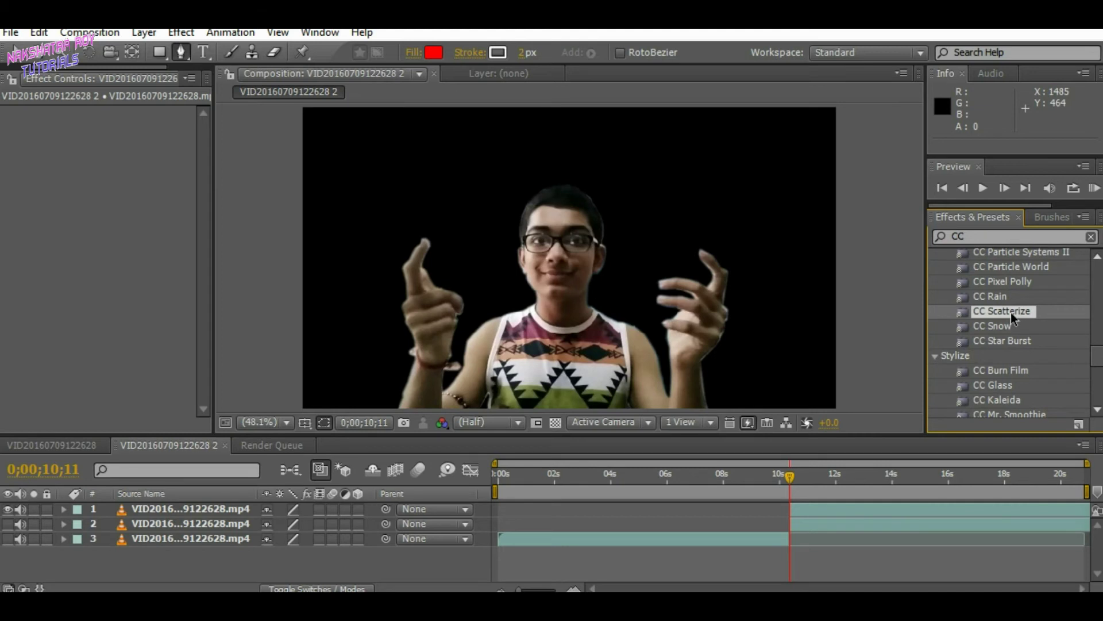
left_click_drag(1012, 313, 214, 511)
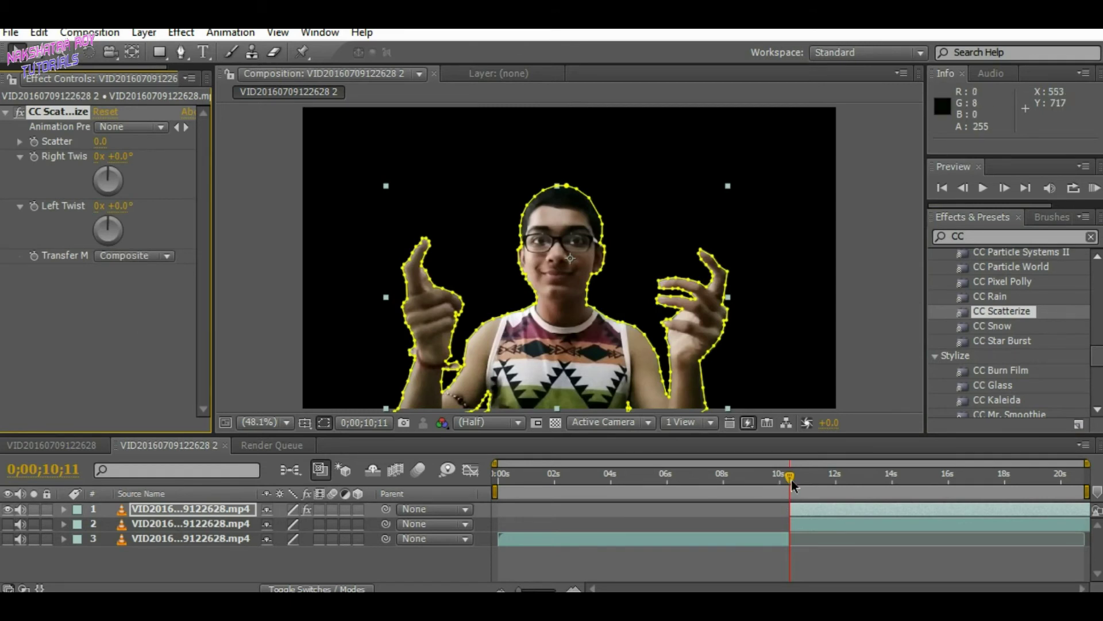
End the work area at 0;00;17;29 and trim the composition to the work area.
left_click_drag(788, 477, 912, 483)
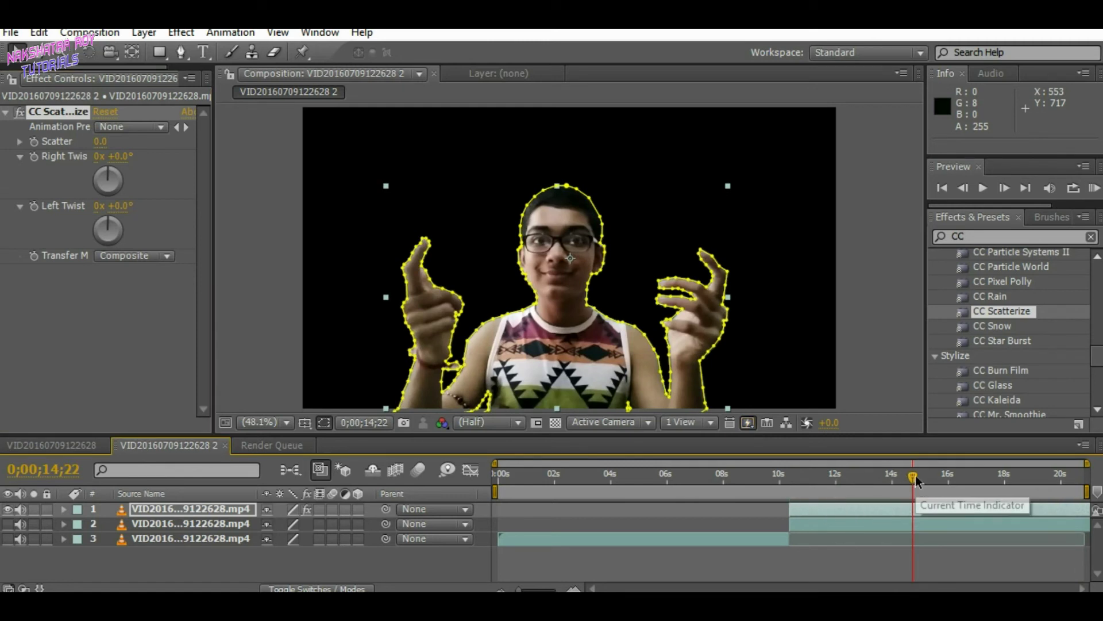
left_click_drag(913, 475, 1004, 482)
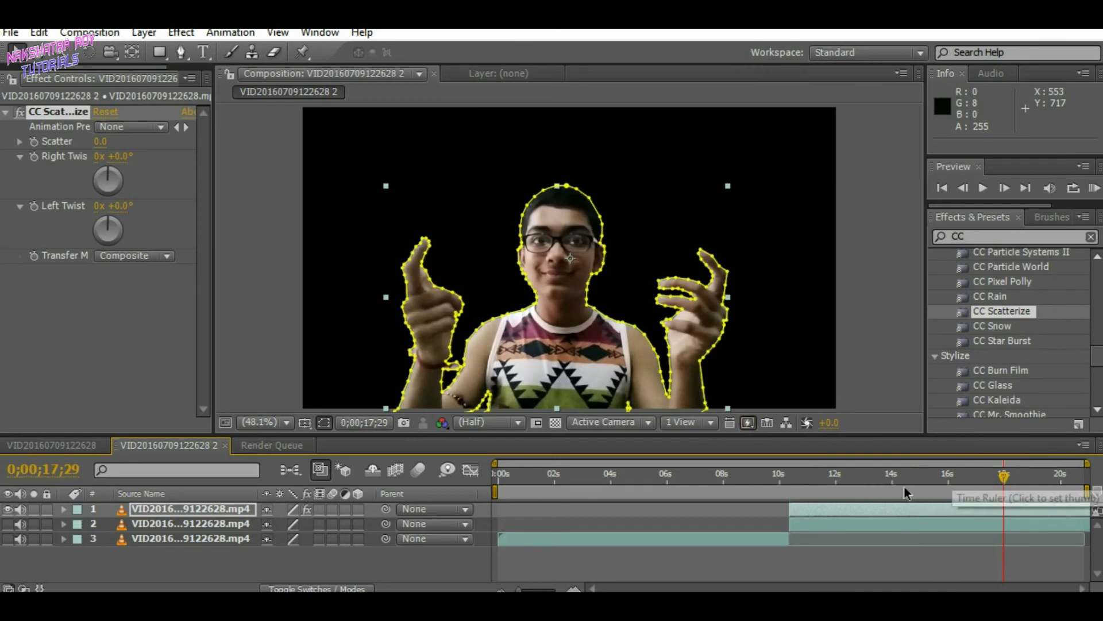
key("n")
right_click(836, 492)
left_click(902, 547)
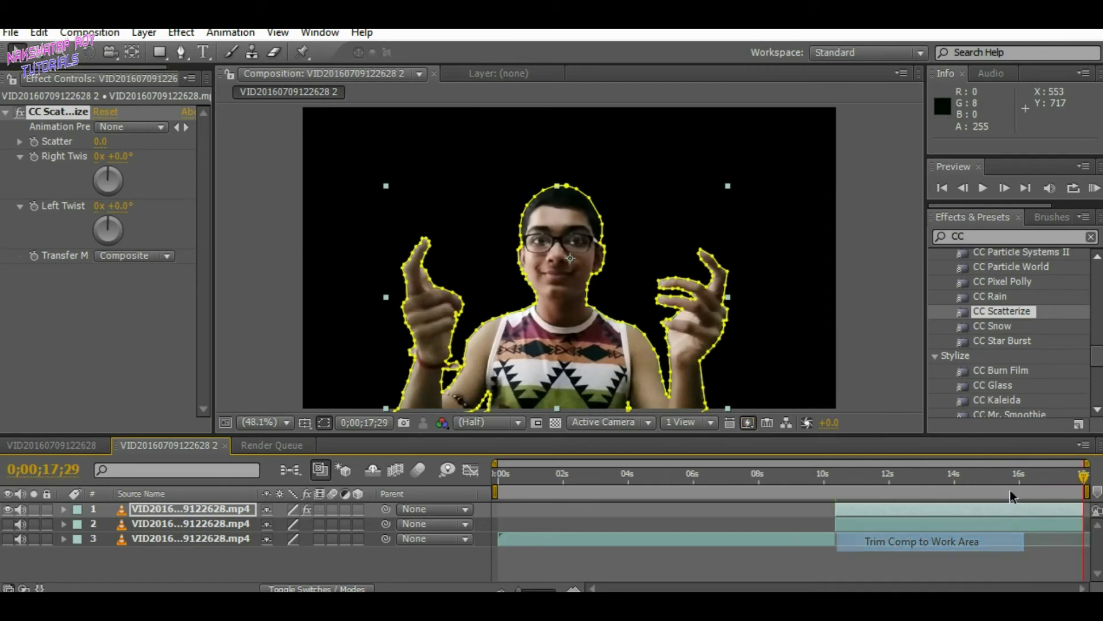
Add starting keyframes for Scatter, Right Twist and Left Twist at 0;00;10;11, where the masked layer begins.
left_click_drag(1088, 481, 1021, 481)
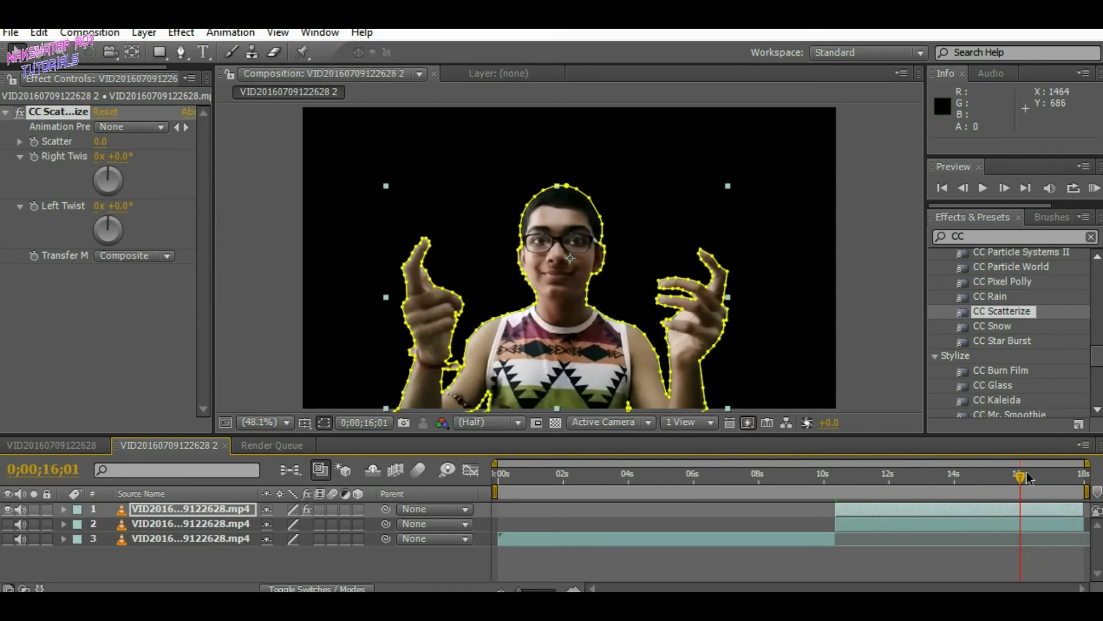
left_click_drag(1022, 474, 847, 477)
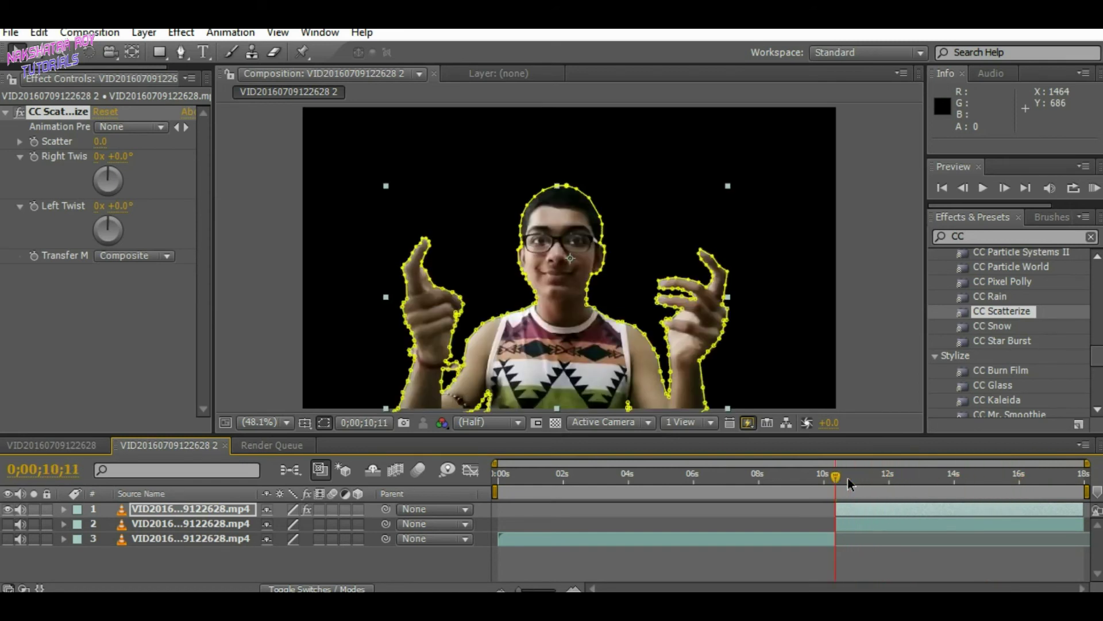
left_click(35, 142)
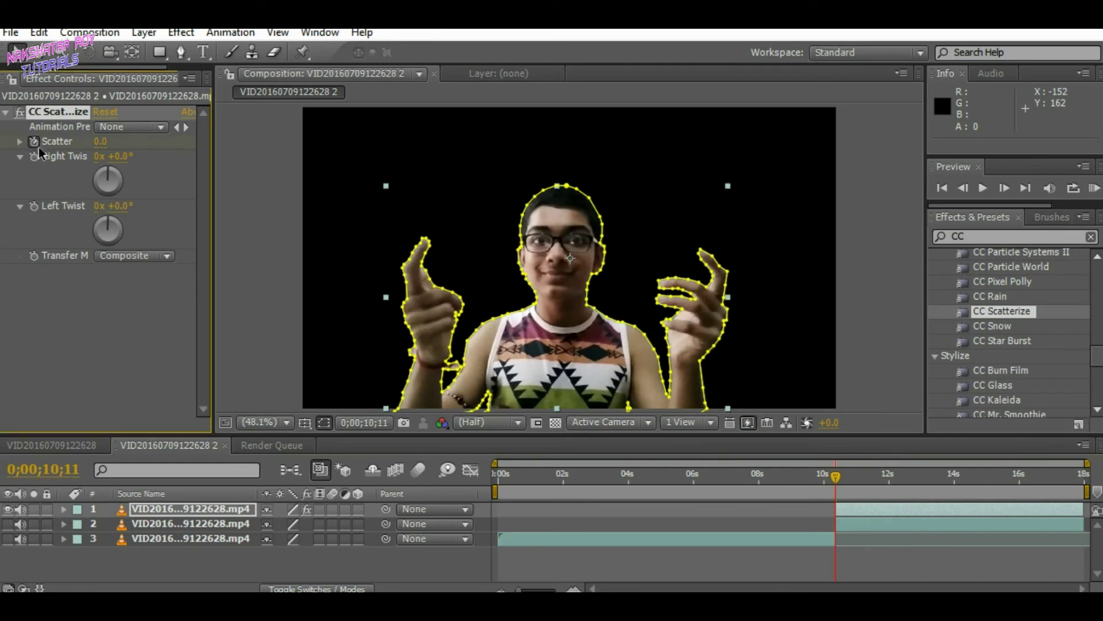
left_click(34, 206)
At 0;00;17;29, set Scatter to 330, Right Twist to 239° and Left Twist to -298°.
left_click_drag(836, 482, 1087, 478)
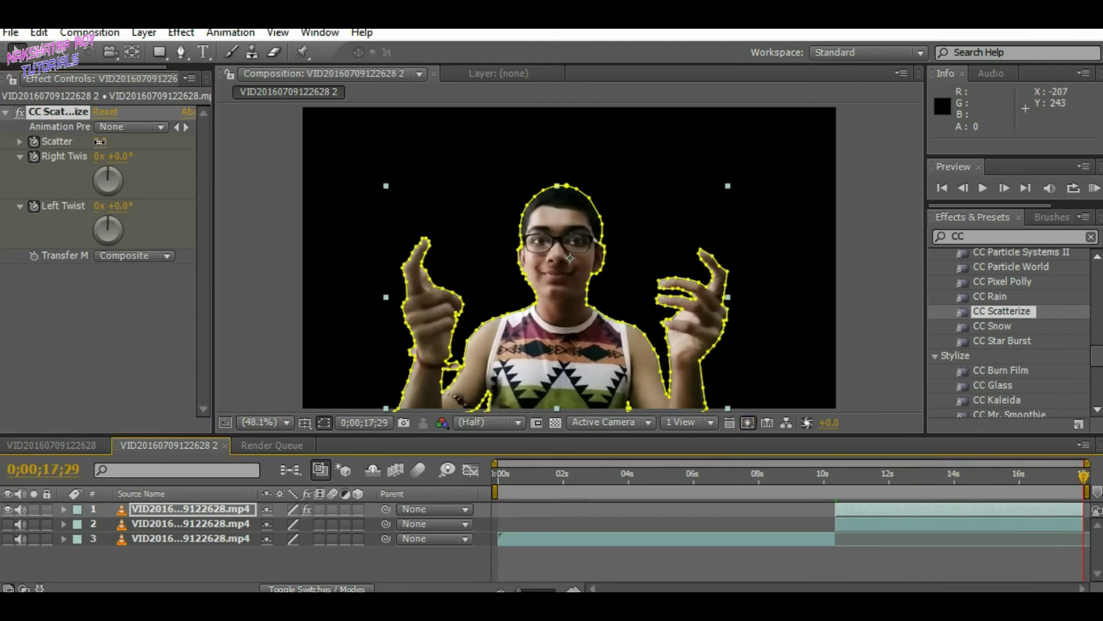
left_click_drag(100, 141, 379, 141)
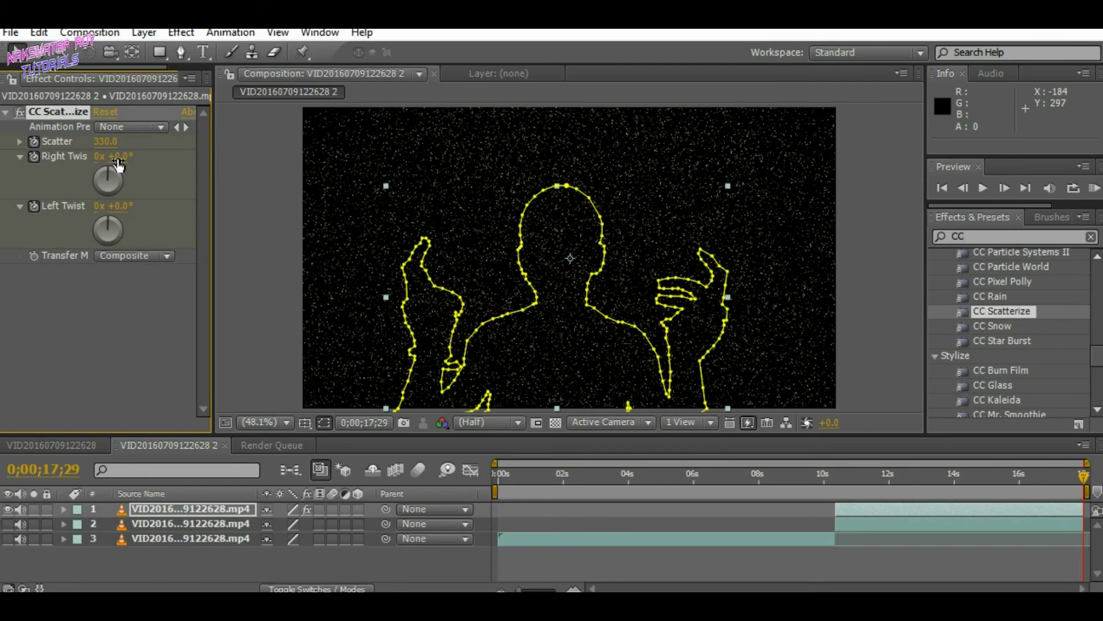
left_click_drag(120, 156, 331, 168)
left_click_drag(115, 205, 1, 340)
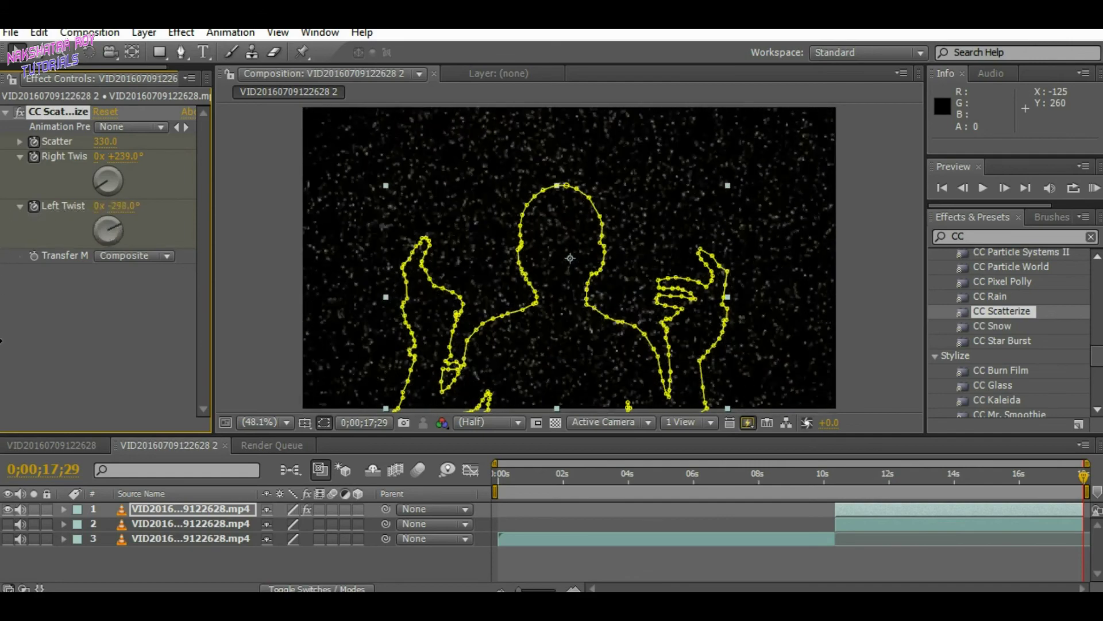
left_click(258, 425)
left_click(293, 126)
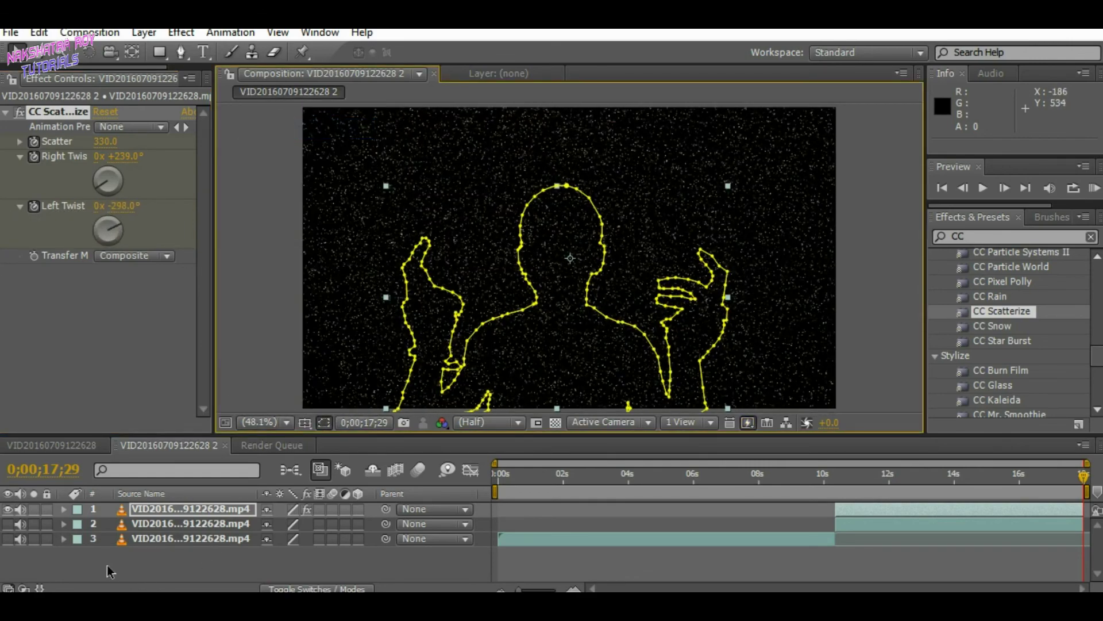
Preview the scatter animation from 0;00;10;12 to the end of the composition.
left_click_drag(1085, 478, 837, 483)
left_click(479, 565)
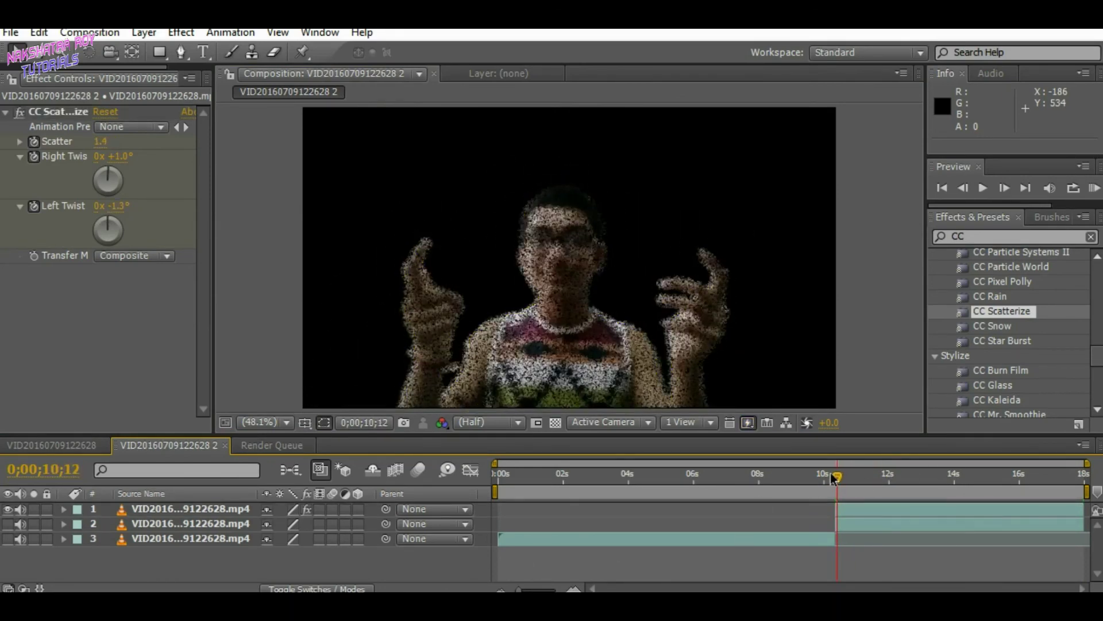
key("space")
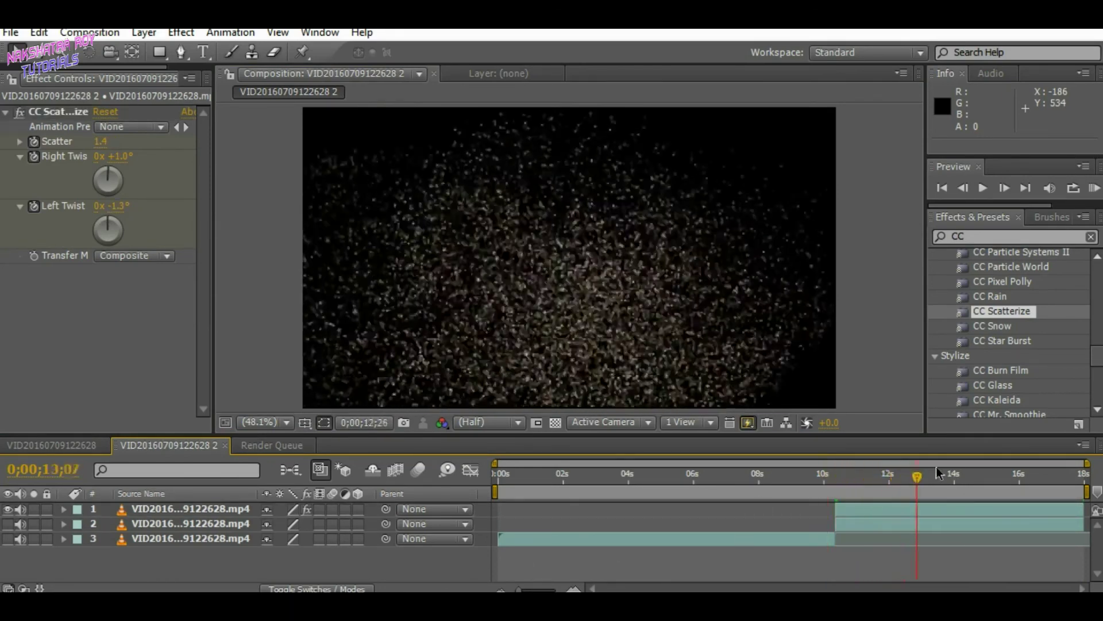
left_click_drag(936, 467, 1097, 467)
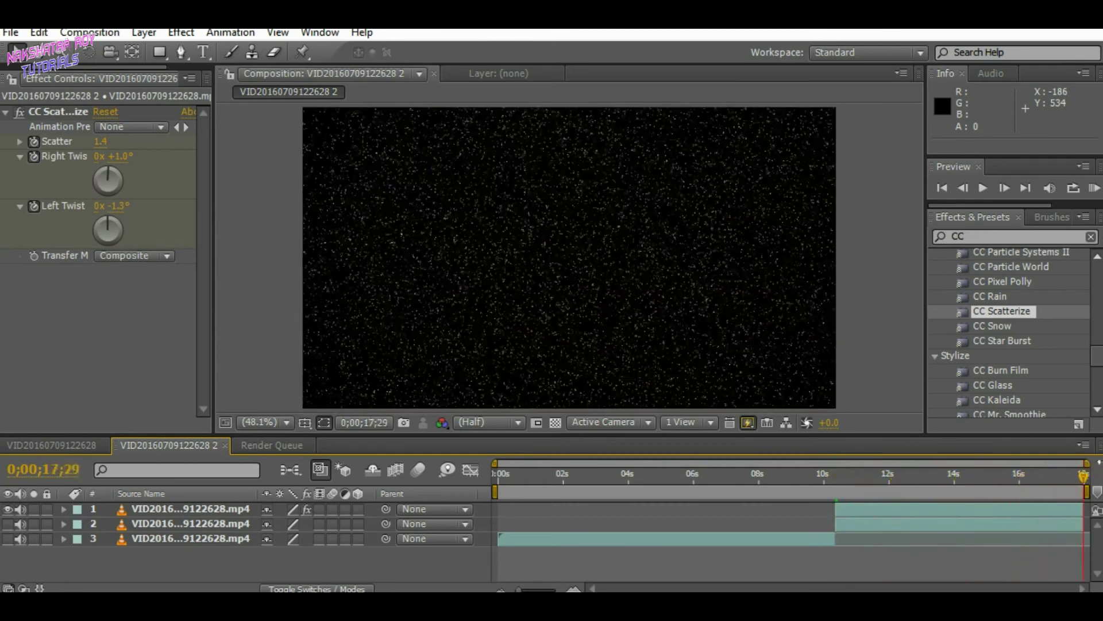
Show layers 2 and 3 again beneath the scattered layer and return the current time to 0;00;00;00.
left_click(8, 524)
left_click(8, 539)
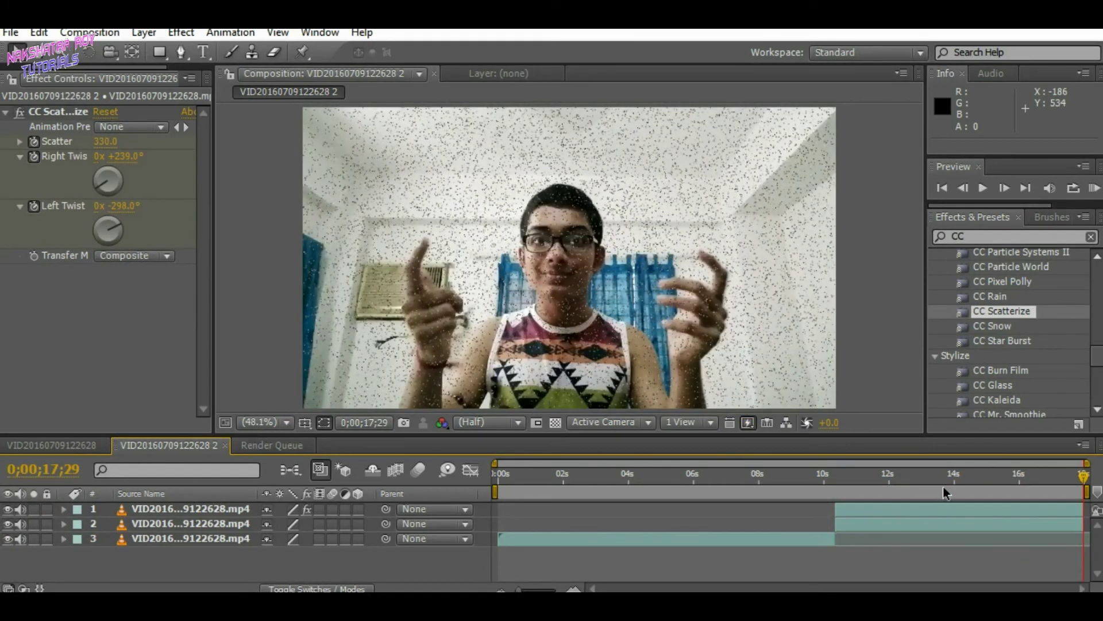
left_click_drag(1085, 483, 494, 485)
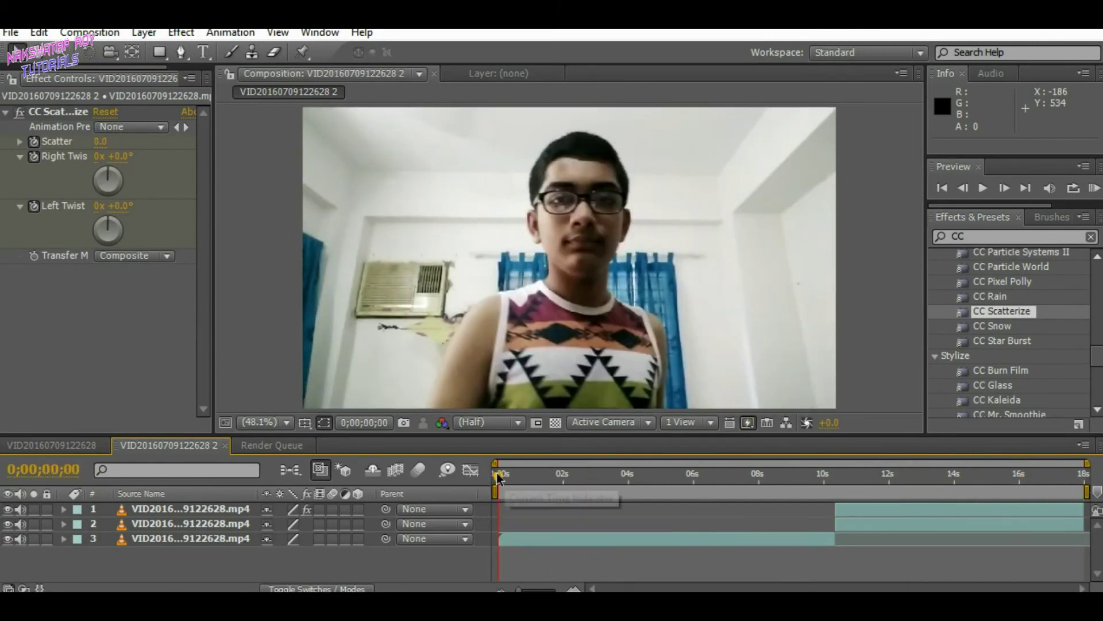
Start the work area at 0;00;04;05, while the room is empty, and trim the composition to the work area.
left_click_drag(498, 478, 632, 473)
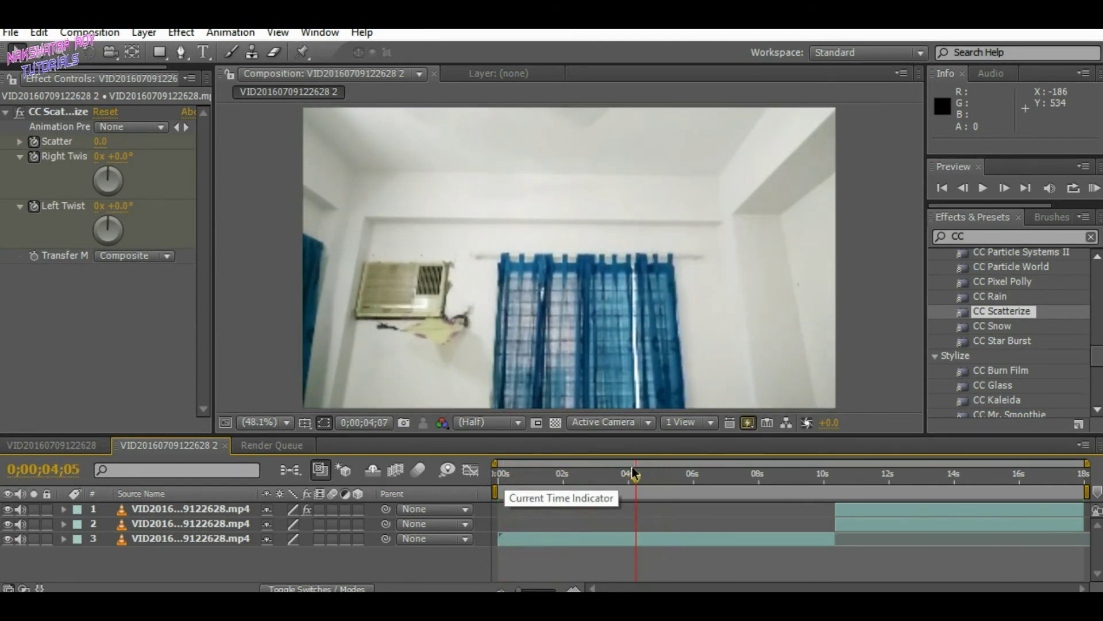
key("b")
right_click(670, 490)
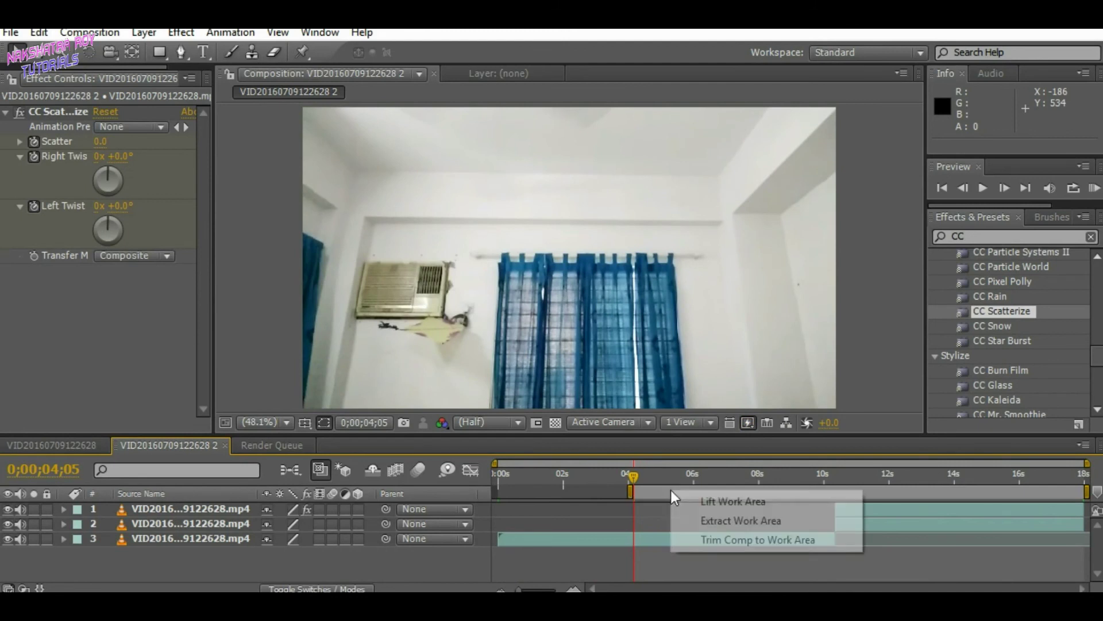
left_click(687, 541)
Check the scatter effect over the room, end the work area at 0;00;11;10 and trim the composition to it.
left_click_drag(507, 473, 1079, 466)
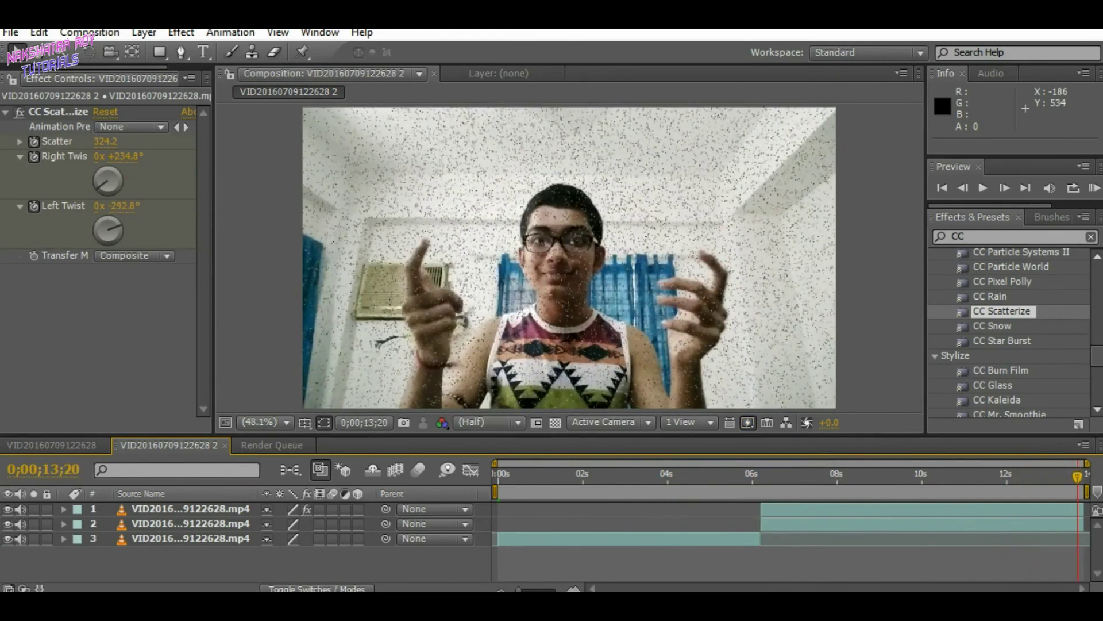
left_click(755, 462)
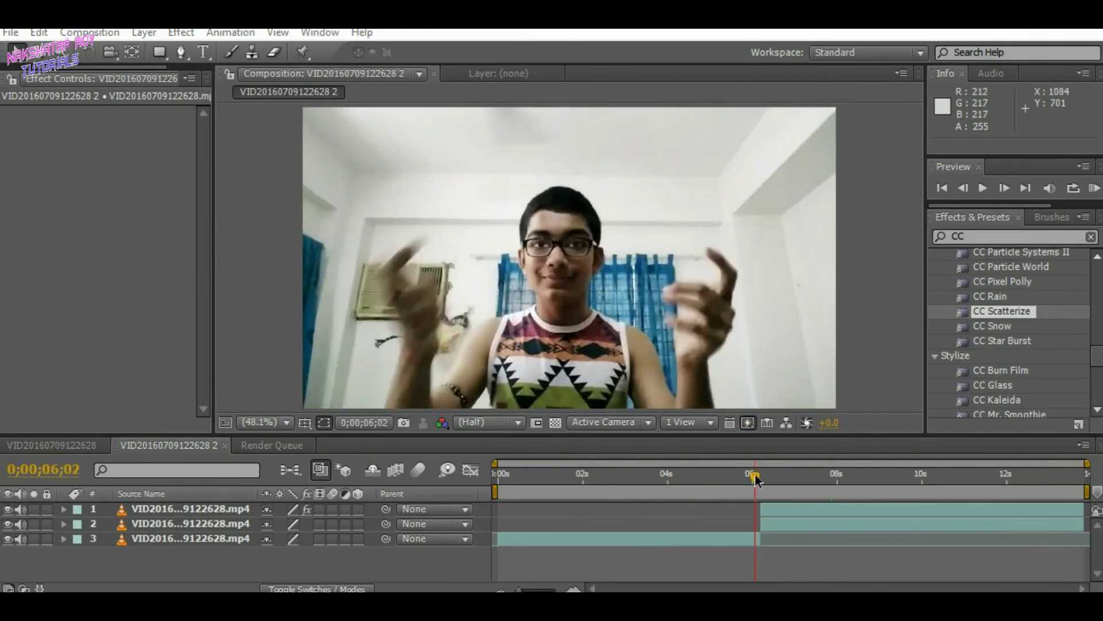
left_click_drag(750, 478, 979, 477)
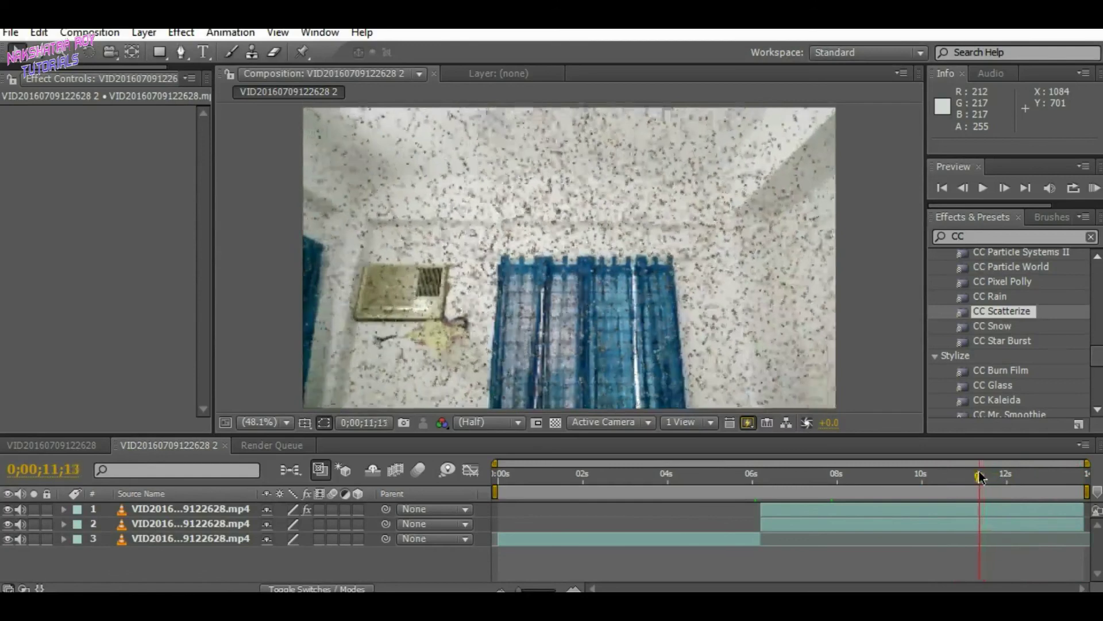
key("n")
right_click(737, 491)
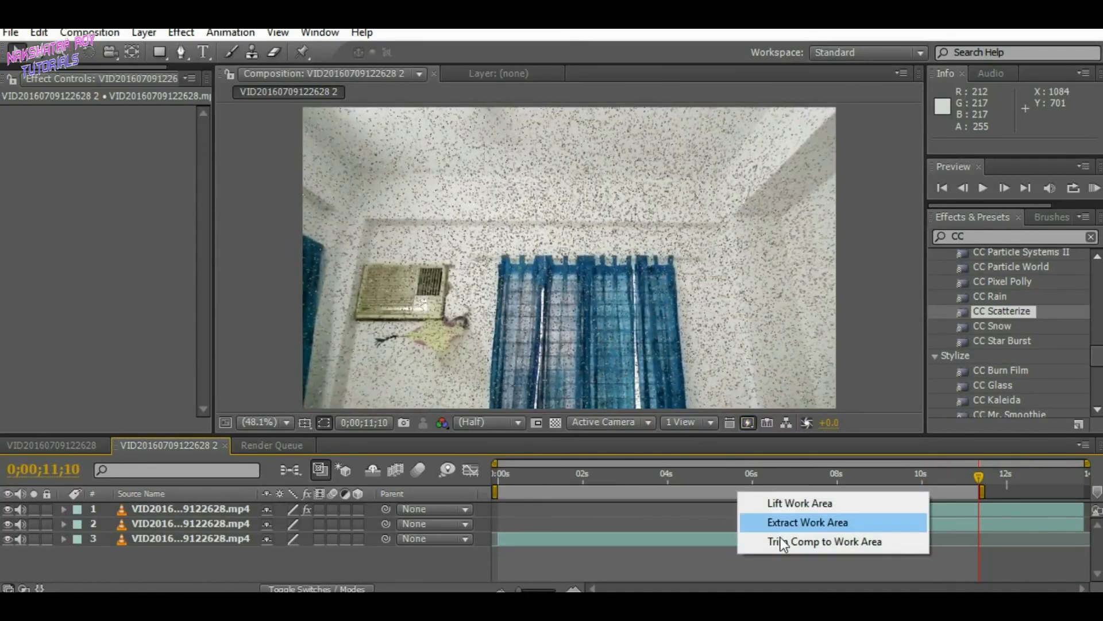
left_click(782, 540)
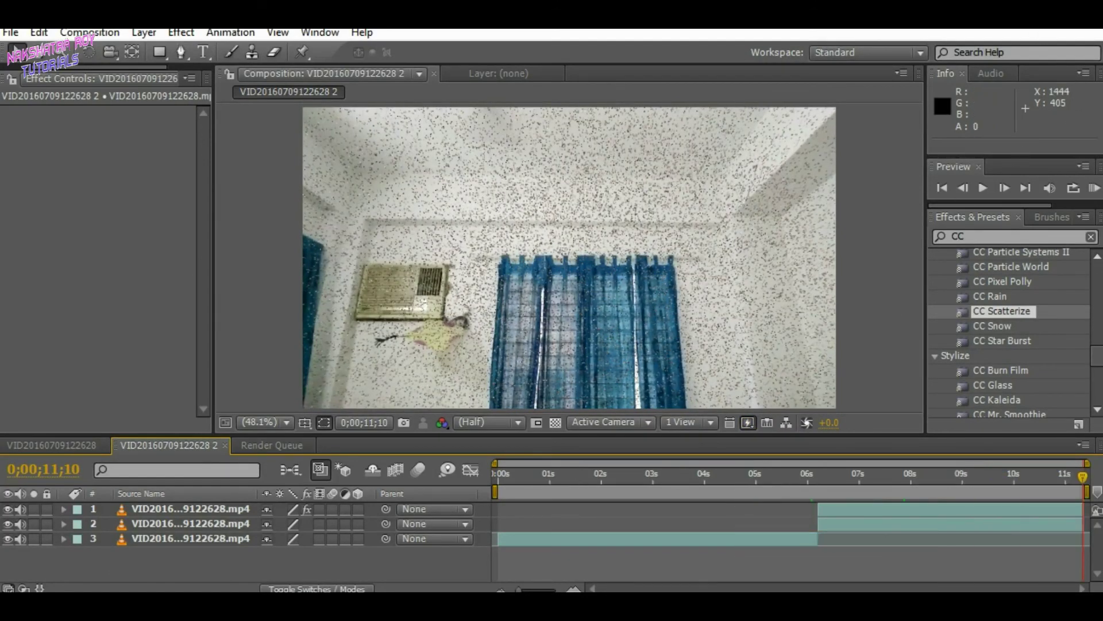